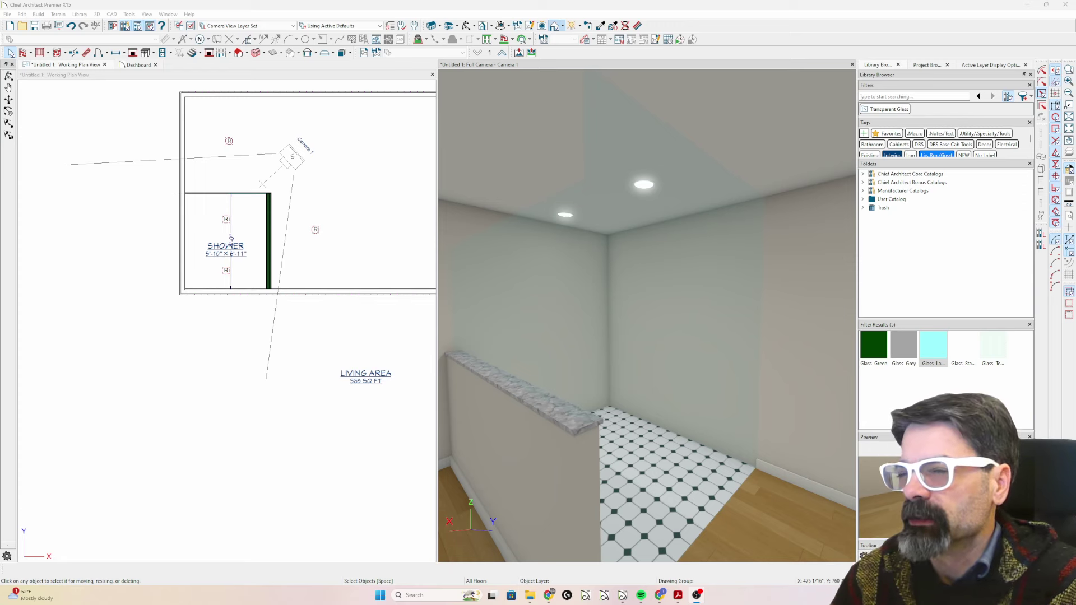
Stretch the pony wall's free end past the glass shower wall to about 8'-0" long and add an end-to-end dimension along its outer side.
scroll(298, 224, "up", 4)
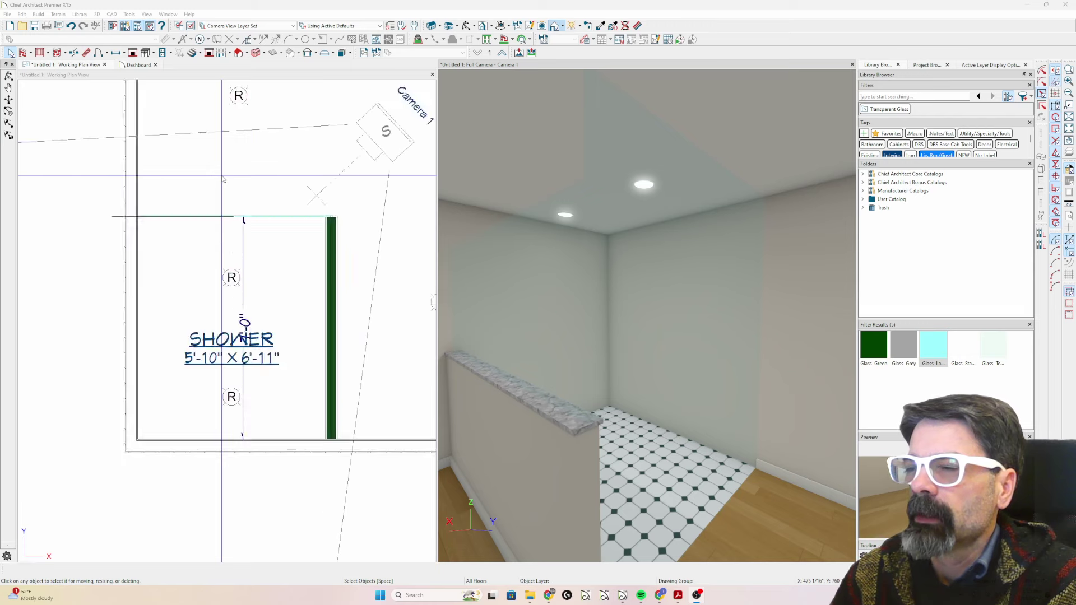
scroll(298, 224, "up", 2)
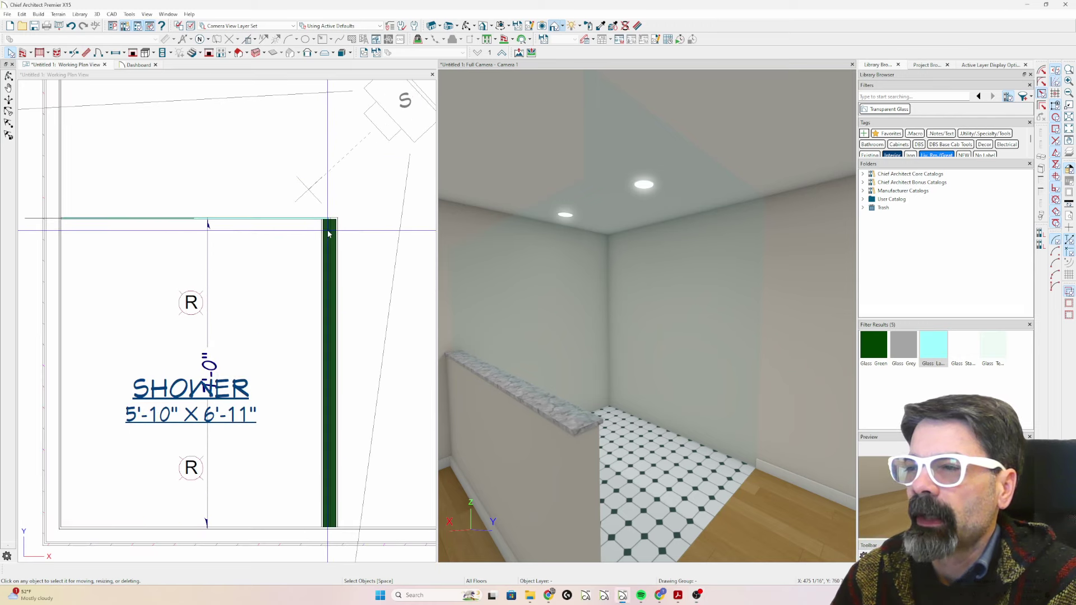
left_click(328, 234)
left_click_drag(325, 220, 322, 171)
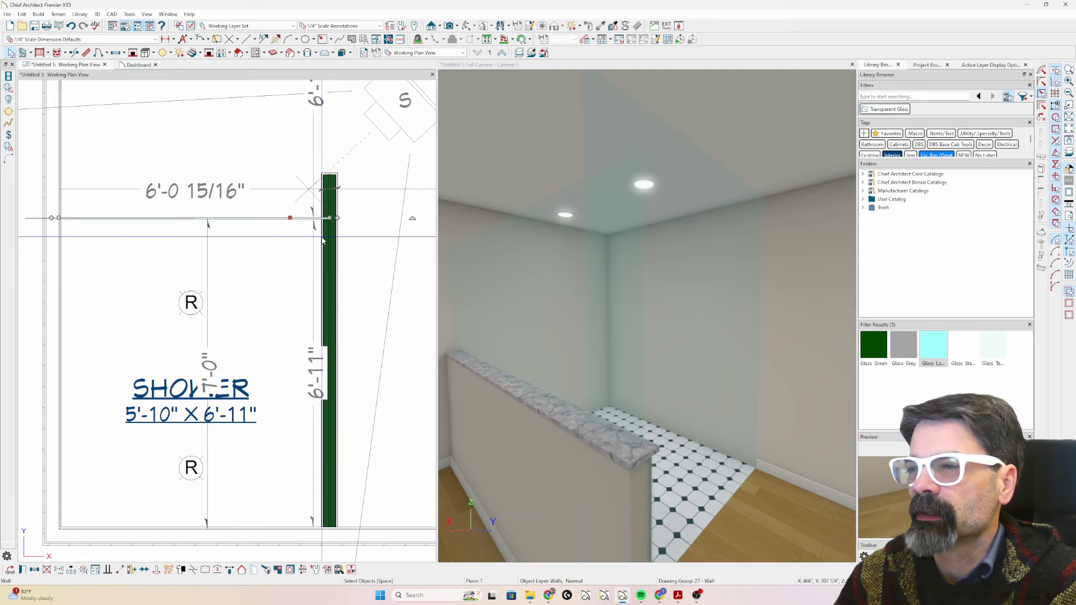
left_click(164, 40)
scroll(205, 361, "down", 1)
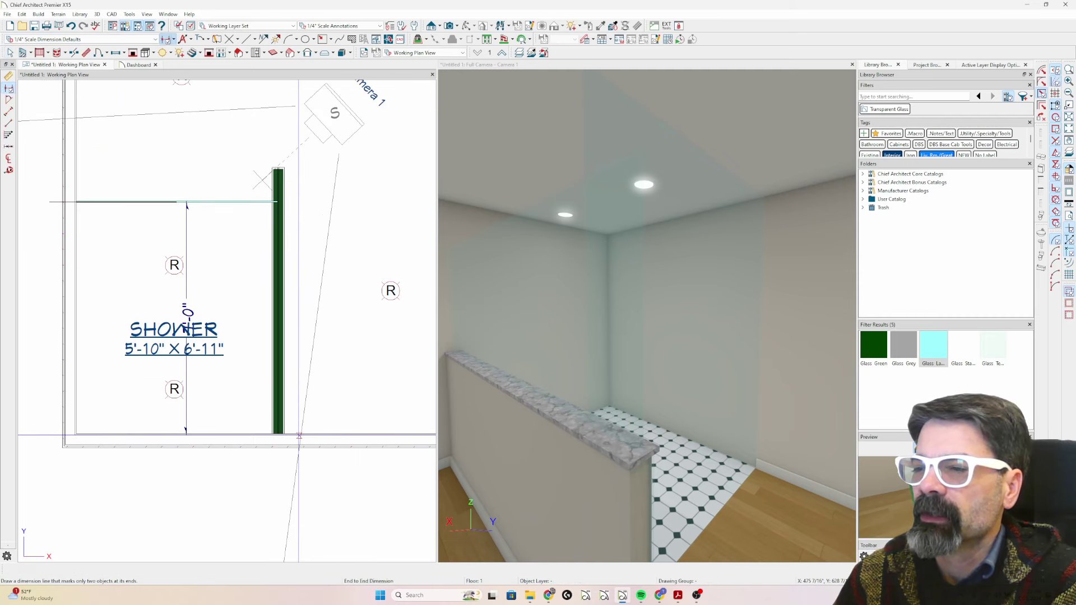
mouse_move(298, 432)
left_mouse_down()
mouse_move(299, 172)
mouse_move(299, 185)
left_mouse_up()
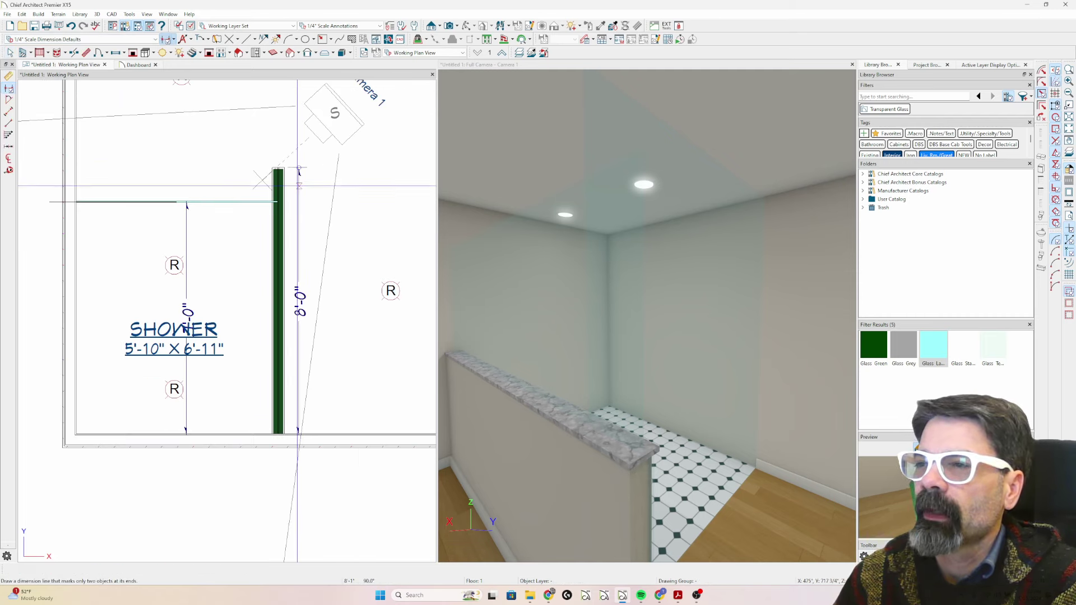
Set the pony wall's length to 84" through the new dimension on its outer side.
scroll(271, 180, "up", 1)
scroll(271, 191, "up", 1)
left_click(271, 193)
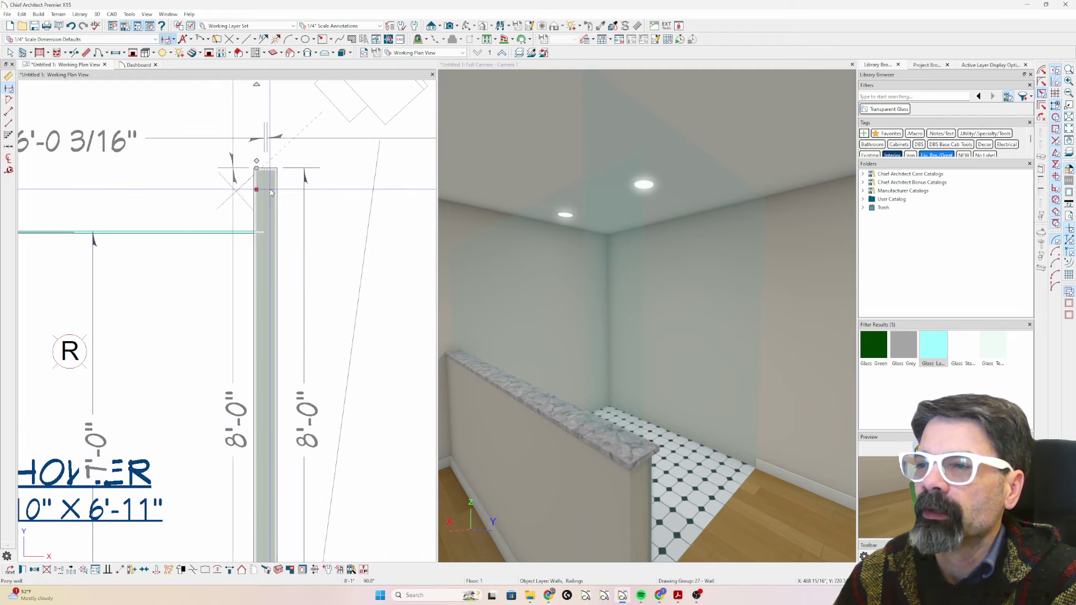
left_click(311, 411)
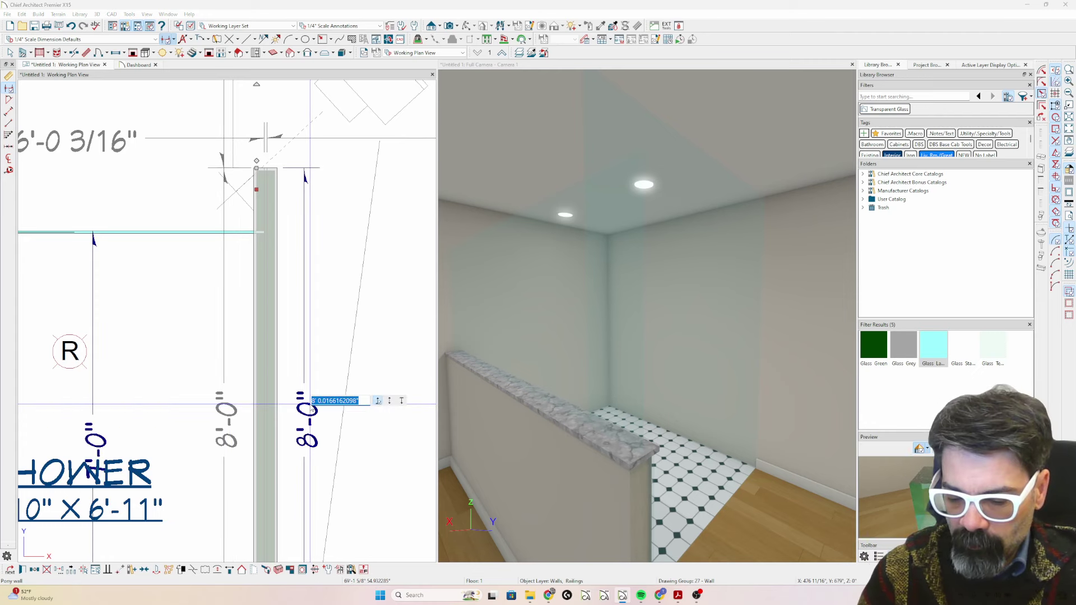
type("84")
key("Return")
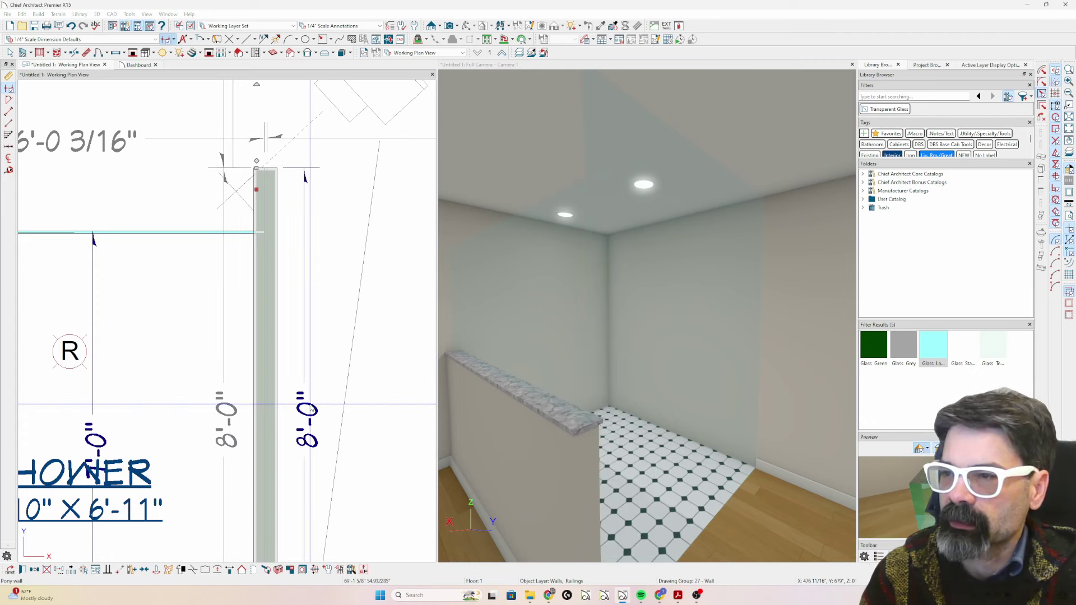
scroll(350, 325, "down", 1)
key("Escape")
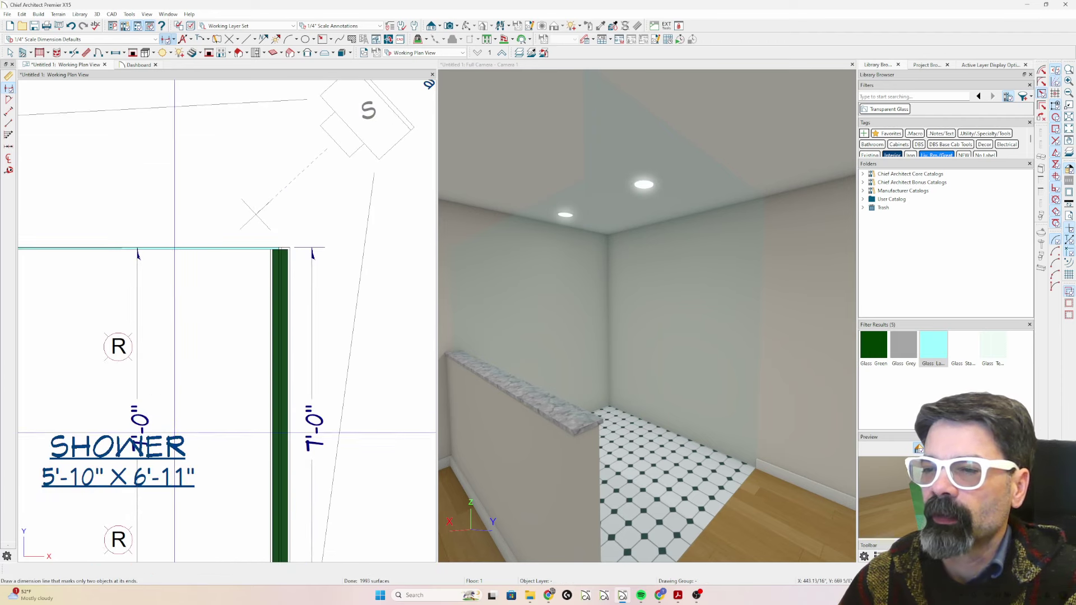
Move the dimension inside the shower closer to the pony wall and shift the SHOWER room label away from it.
scroll(140, 420, "down", 1)
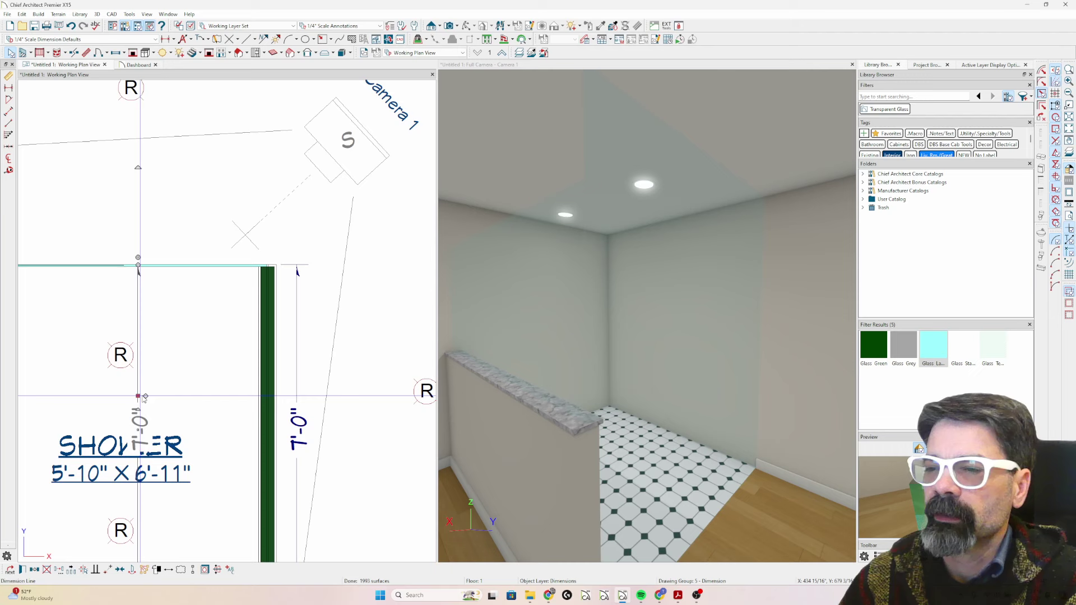
left_click(138, 395)
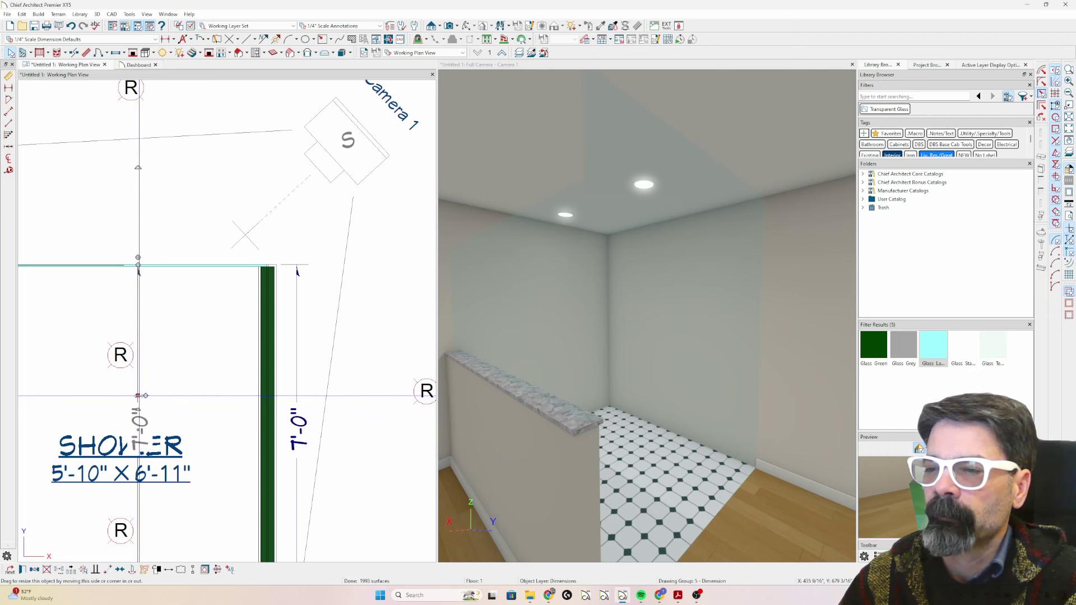
left_click_drag(138, 397, 201, 401)
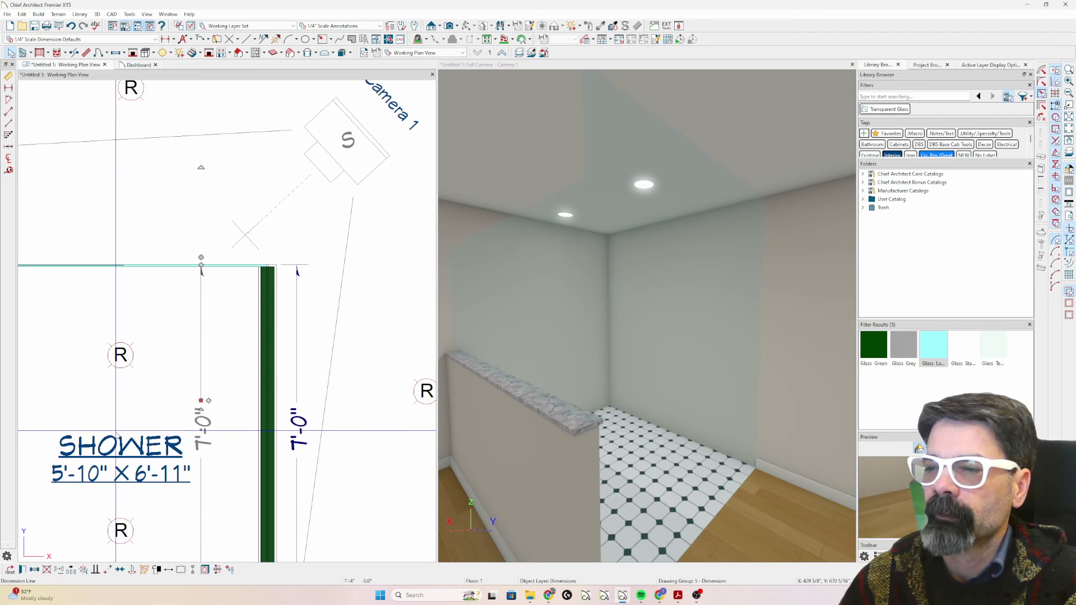
left_click(103, 445)
left_click_drag(103, 445, 91, 446)
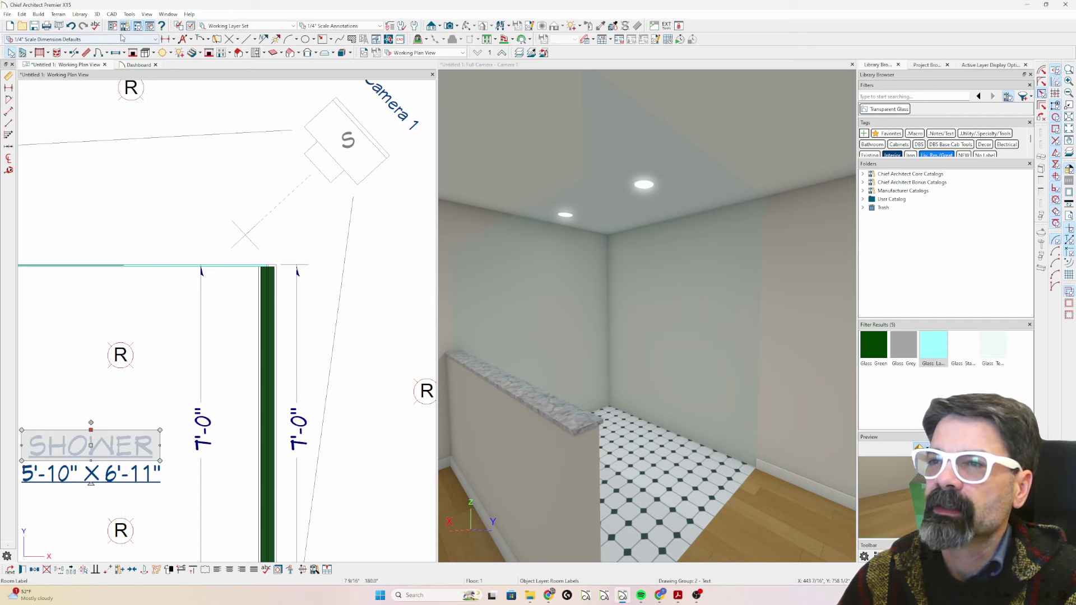
Undo the room label move, the dimension move and the pony wall length change.
key("Escape")
key("ctrl+z")
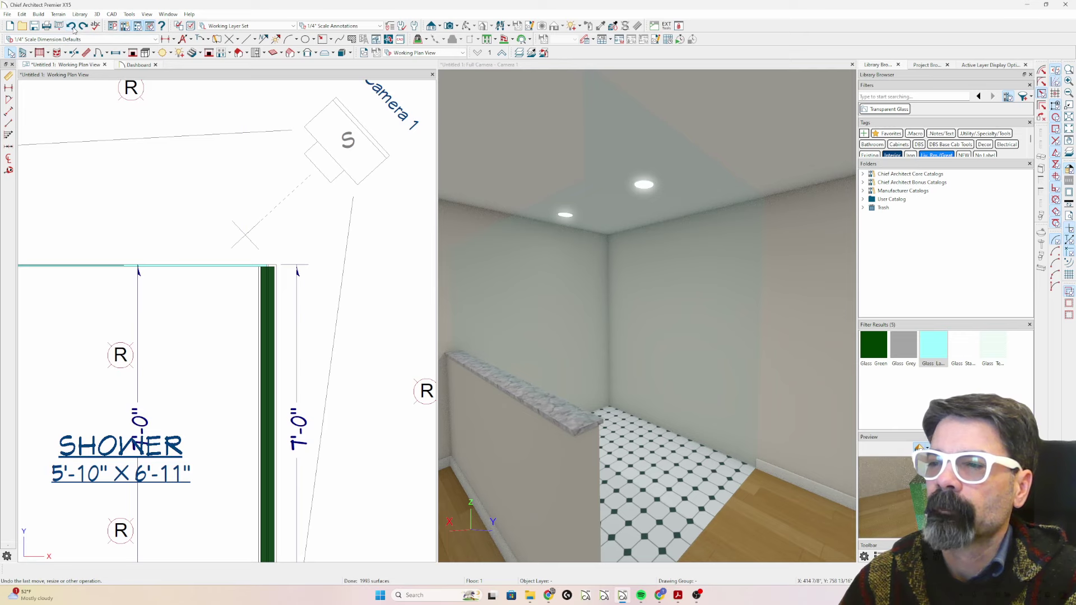
left_click(73, 28)
key("ctrl+z")
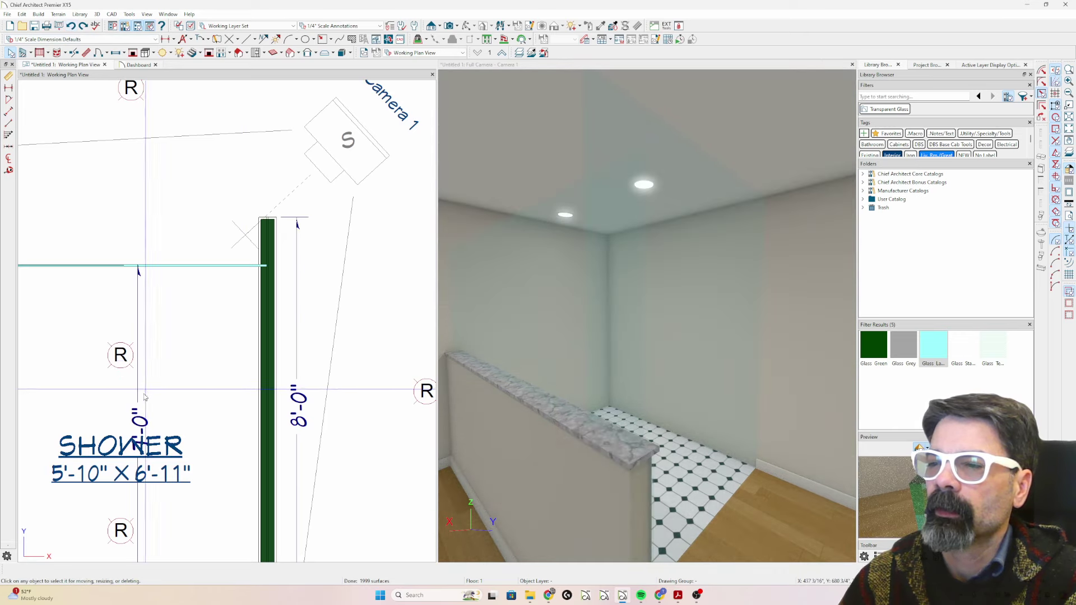
Shift the SHOWER room label away from the pony wall and move the interior shower dimension closer to the wall.
left_click(125, 451)
left_click_drag(120, 447, 62, 447)
left_click(132, 402)
left_click(137, 401)
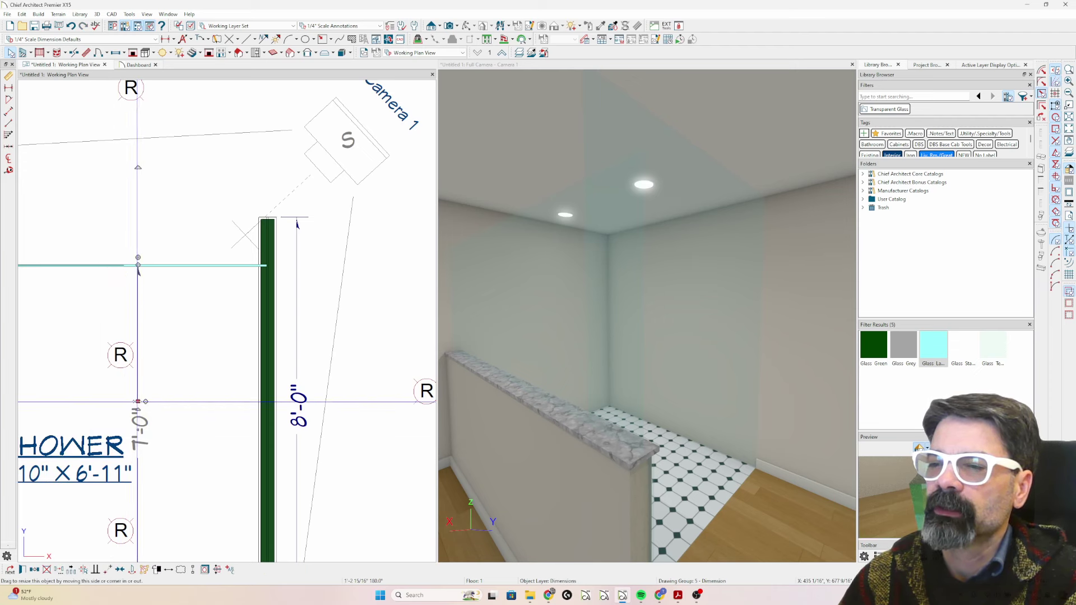
left_click_drag(137, 401, 183, 401)
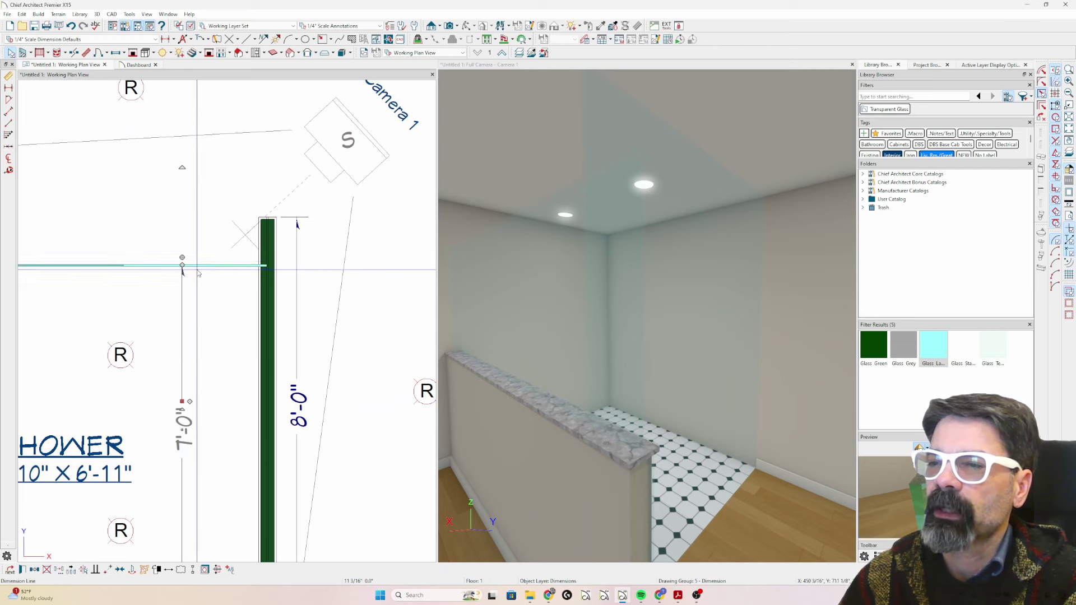
Try setting the pony wall's length to 7' through its outer dimension, and undo the change.
left_click(269, 347)
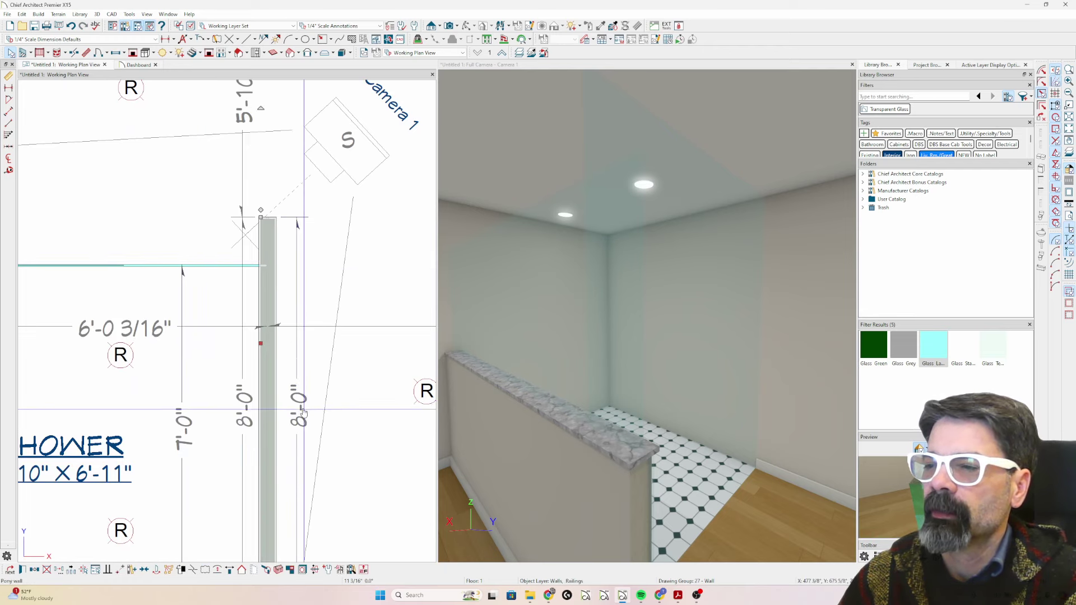
left_click(303, 409)
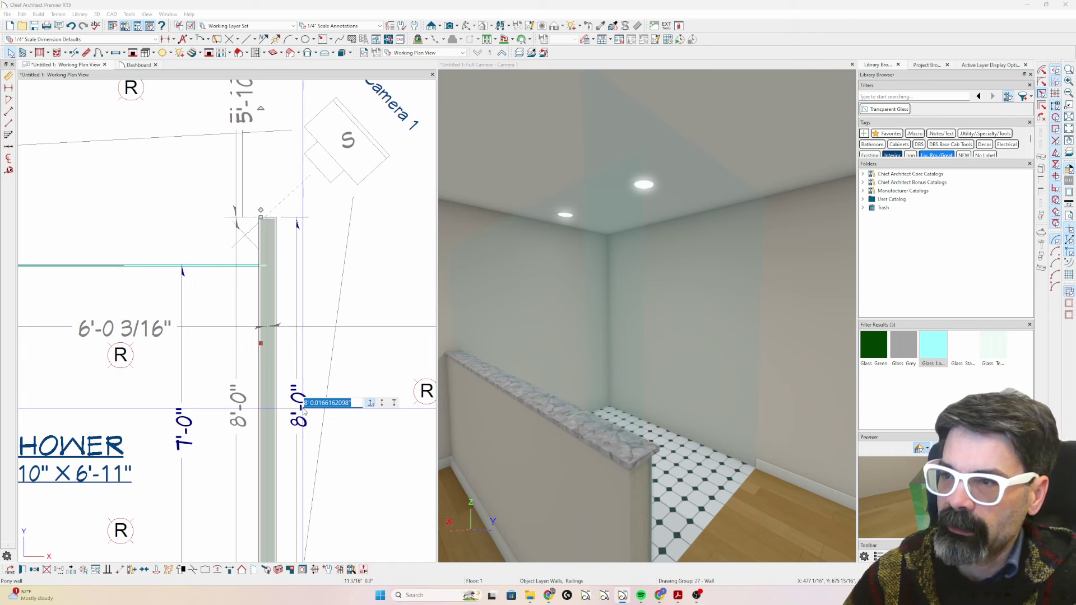
type("7'")
key("Return")
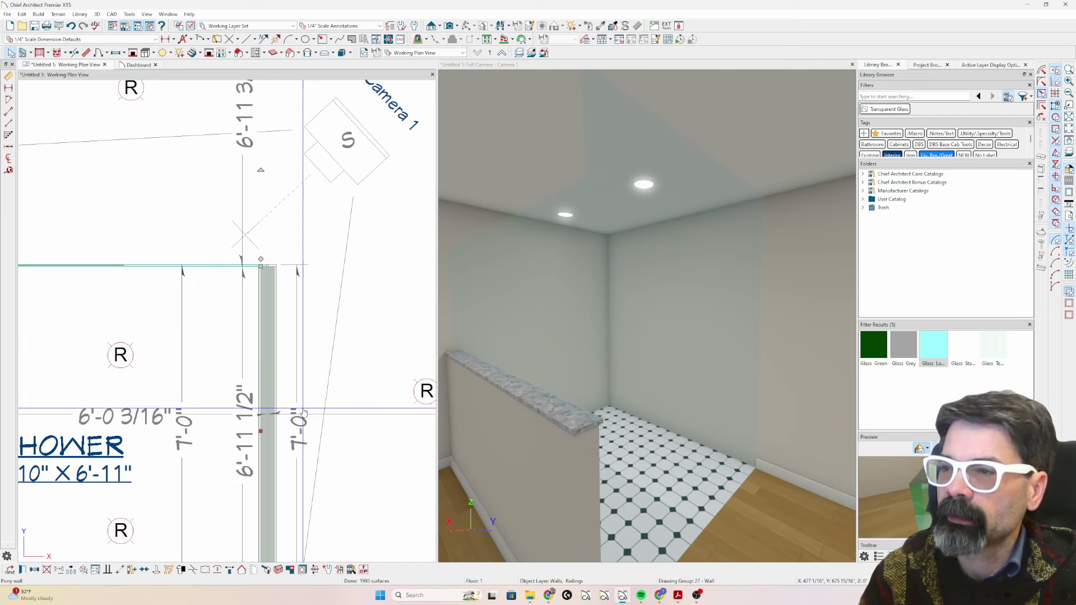
scroll(290, 266, "down", 1)
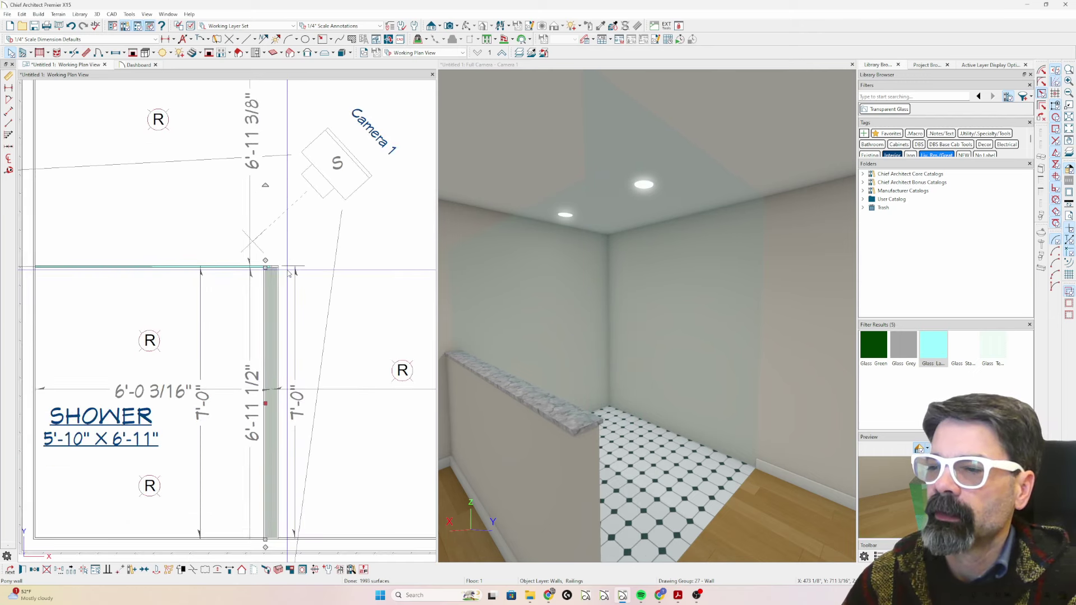
left_click(70, 26)
Shorten the pony wall slightly at its free end to about 7'-11 1/2".
scroll(292, 296, "up", 2)
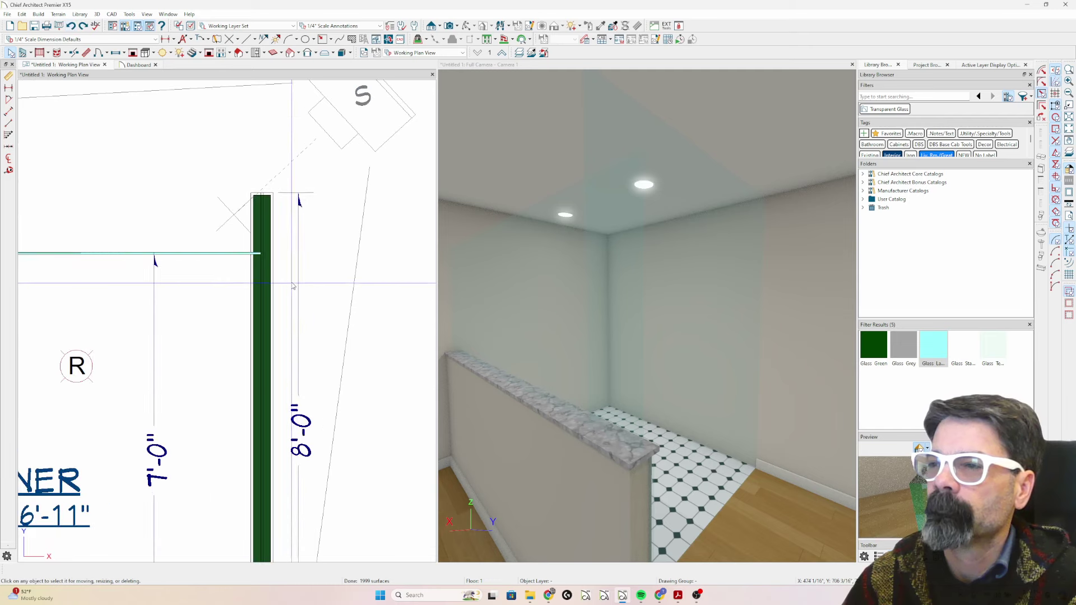
left_click(301, 265)
scroll(268, 197, "up", 2)
left_click_drag(256, 192, 260, 199)
left_click(259, 227)
scroll(236, 192, "down", 2)
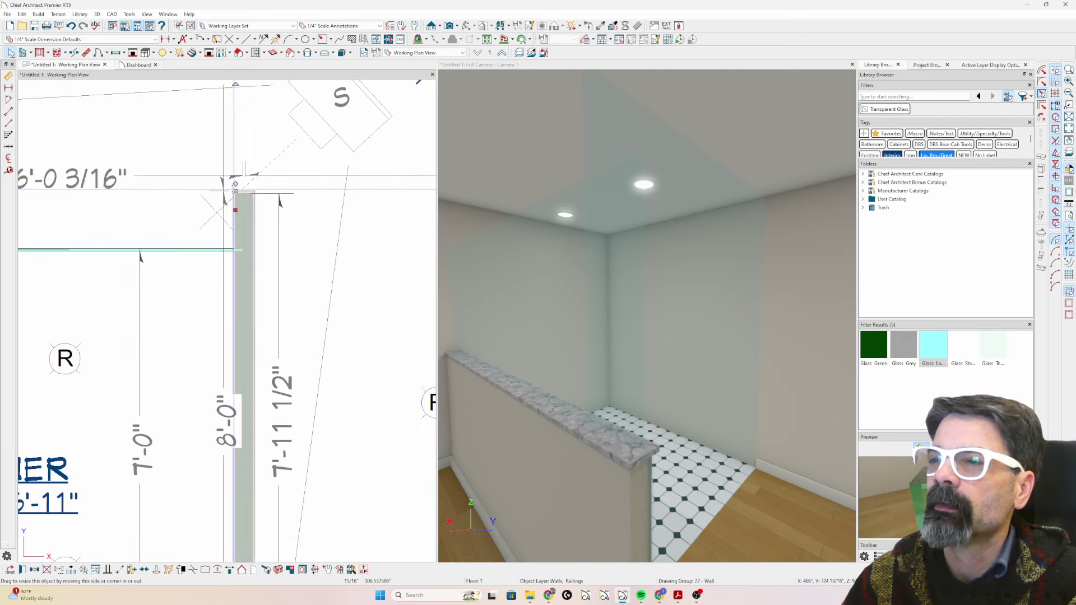
right_click(234, 260)
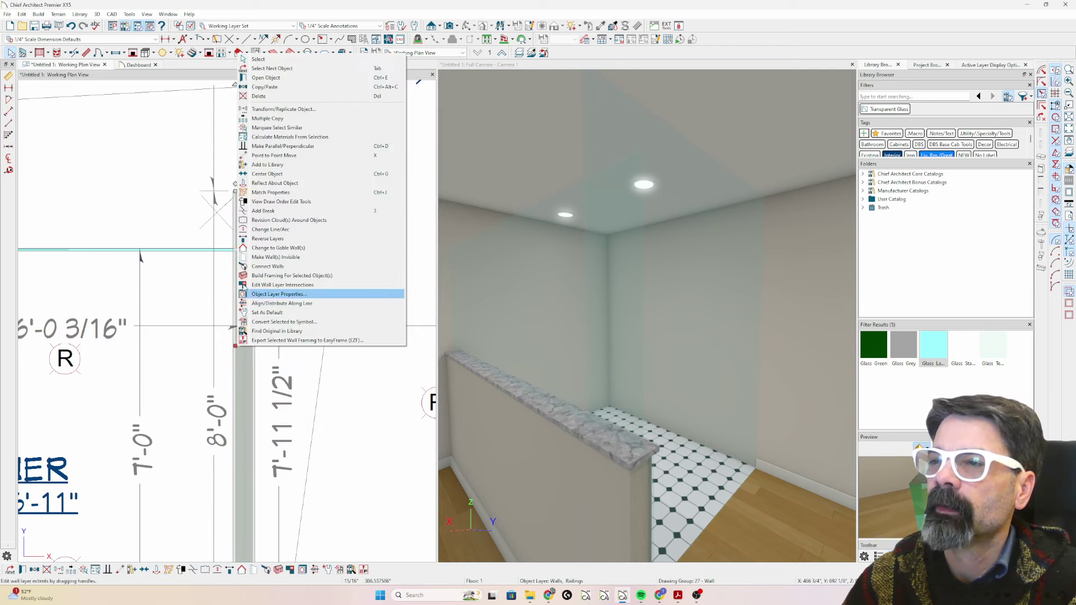
key("Escape")
key("Escape")
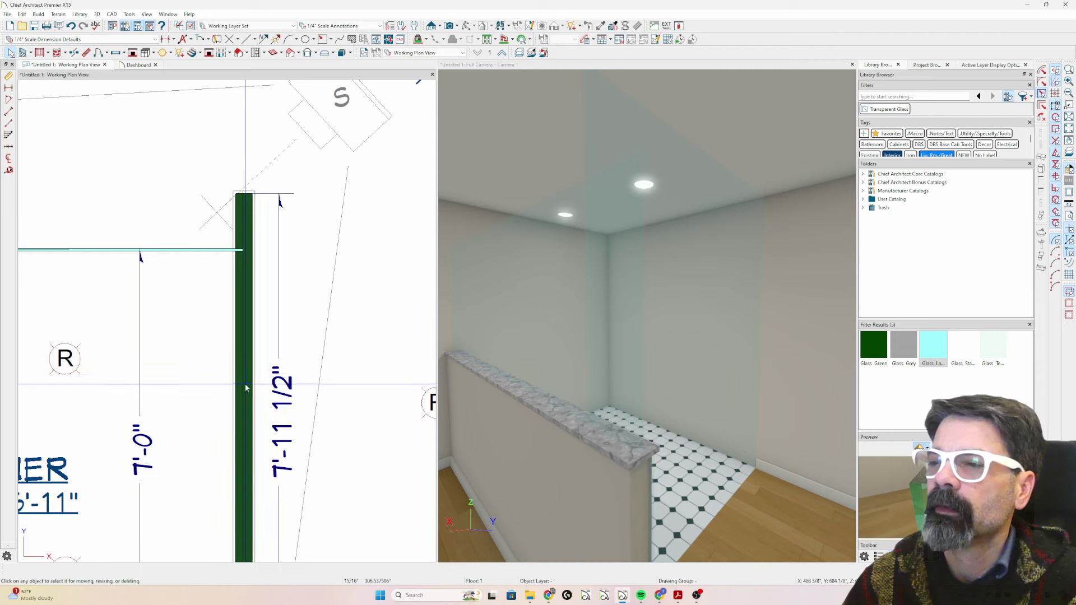
Set the pony wall's length to 88" through its outer dimension.
left_click(245, 402)
left_click(283, 431)
type("8")
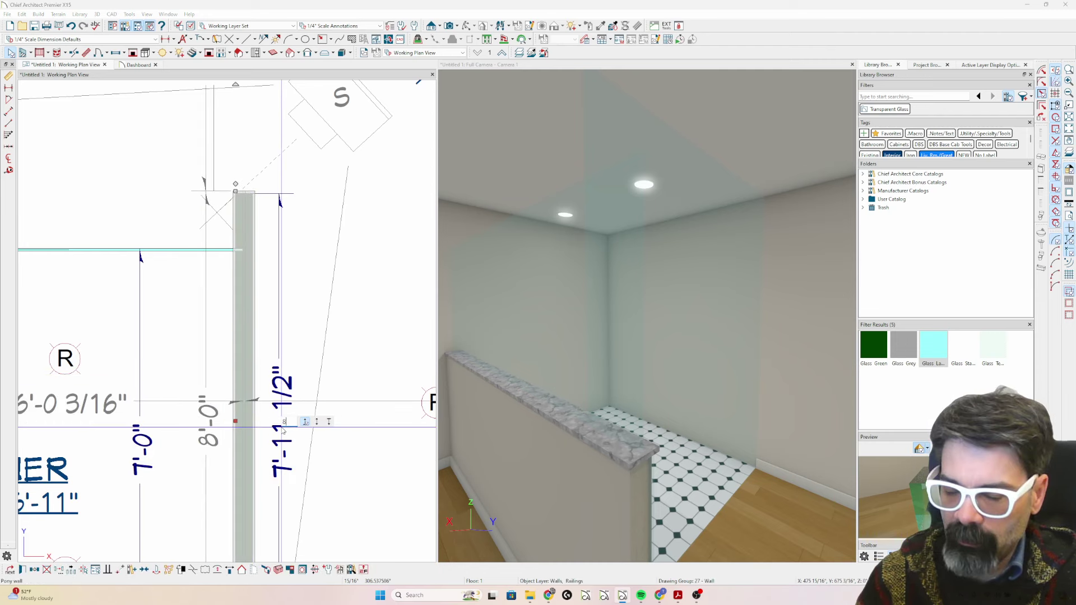
type("8")
key("Return")
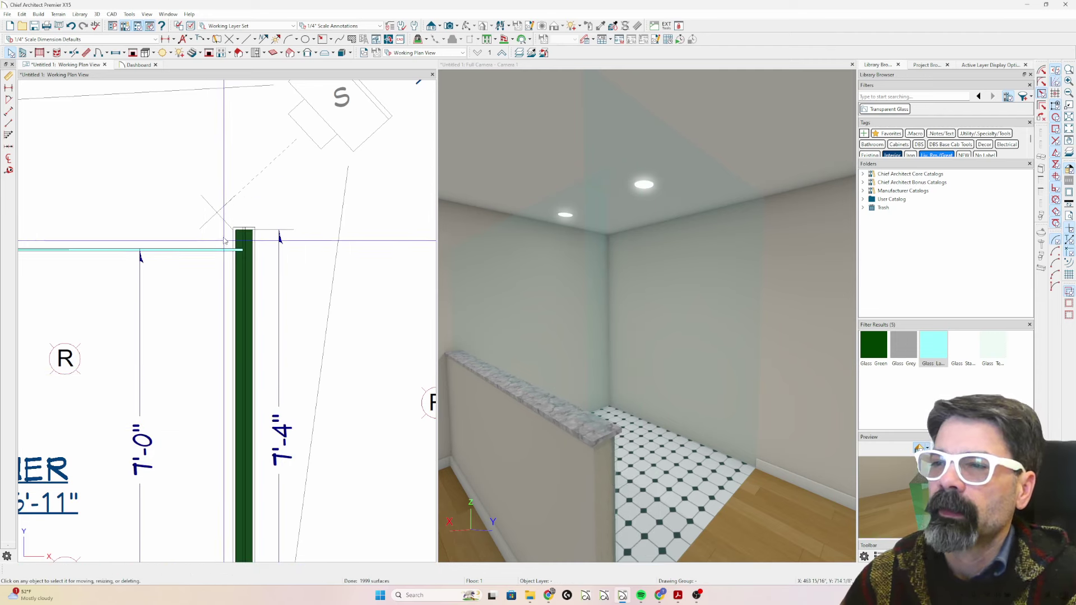
scroll(225, 241, "up", 4)
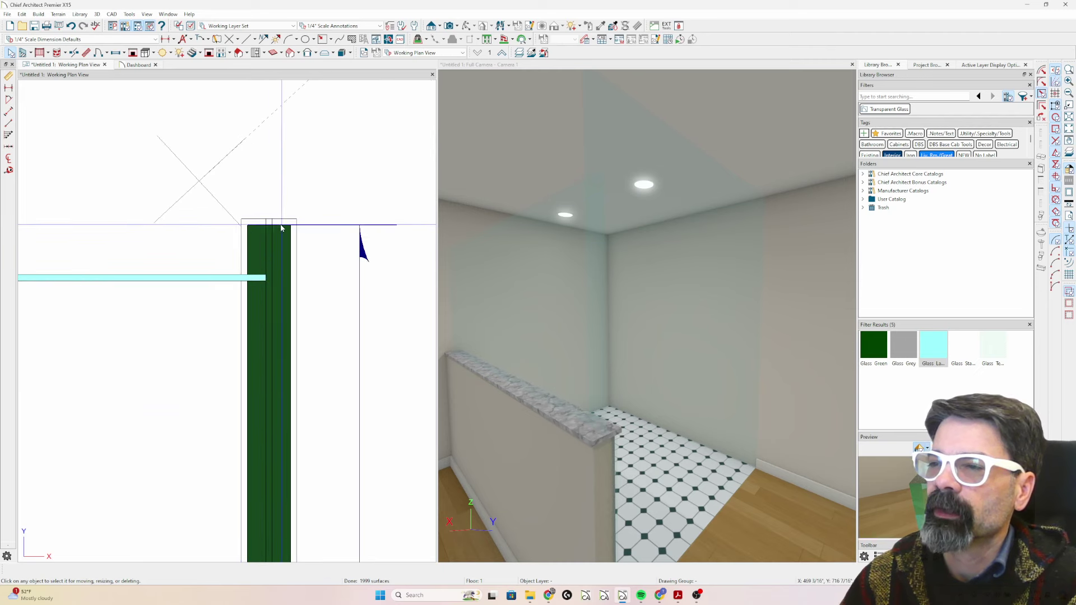
scroll(242, 217, "down", 2)
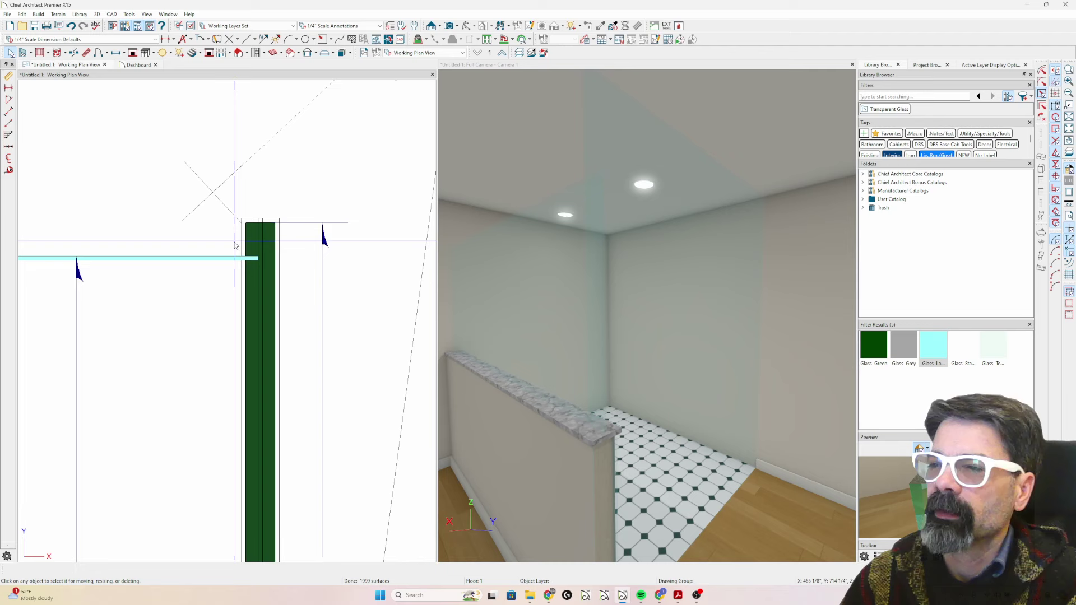
left_click(208, 258)
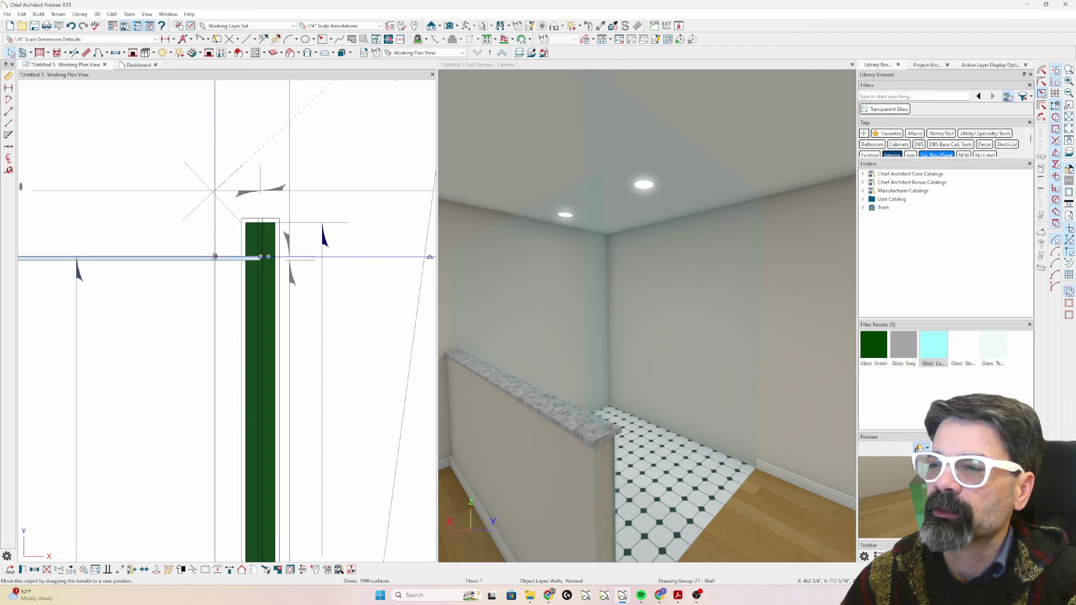
scroll(225, 241, "down", 3)
key("Escape")
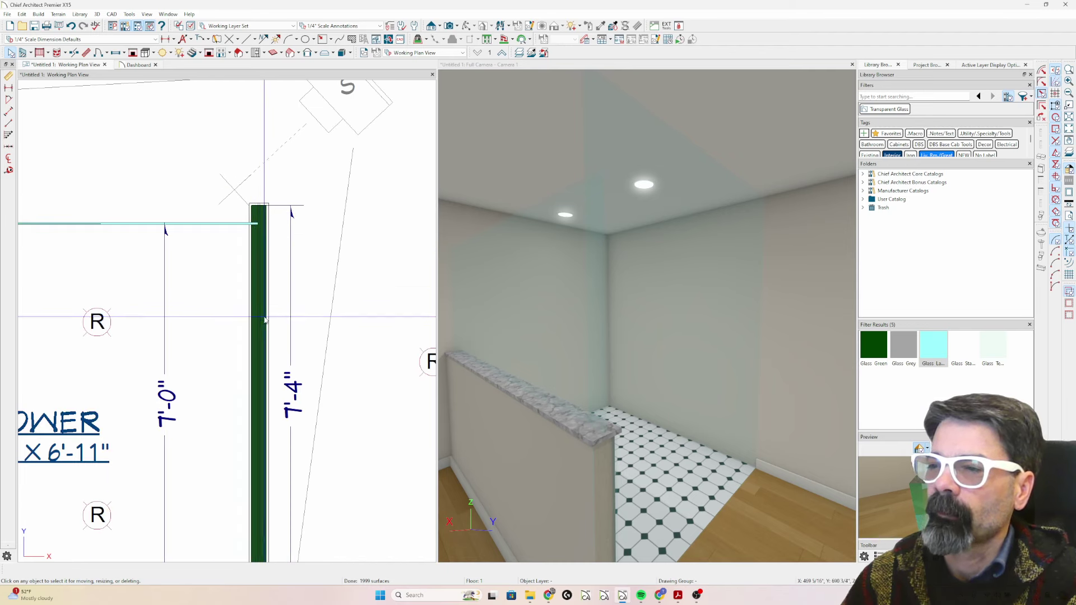
Stretch the pony wall's free end farther past the glass shower wall to about 8'-3 11/16" long.
left_click(258, 247)
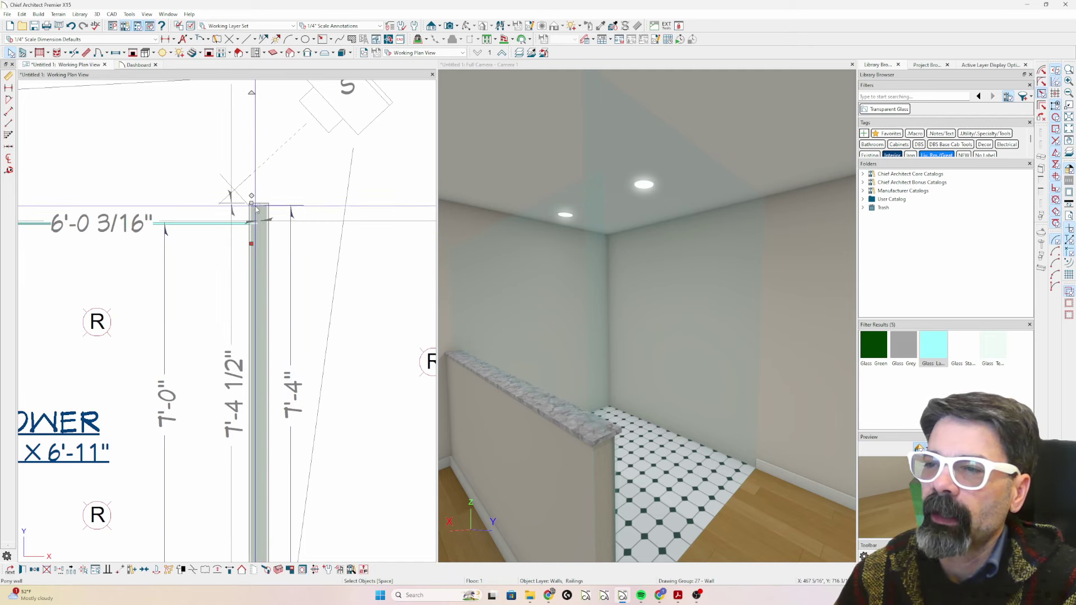
left_click_drag(251, 204, 260, 227)
scroll(251, 133, "up", 2)
scroll(265, 283, "down", 2)
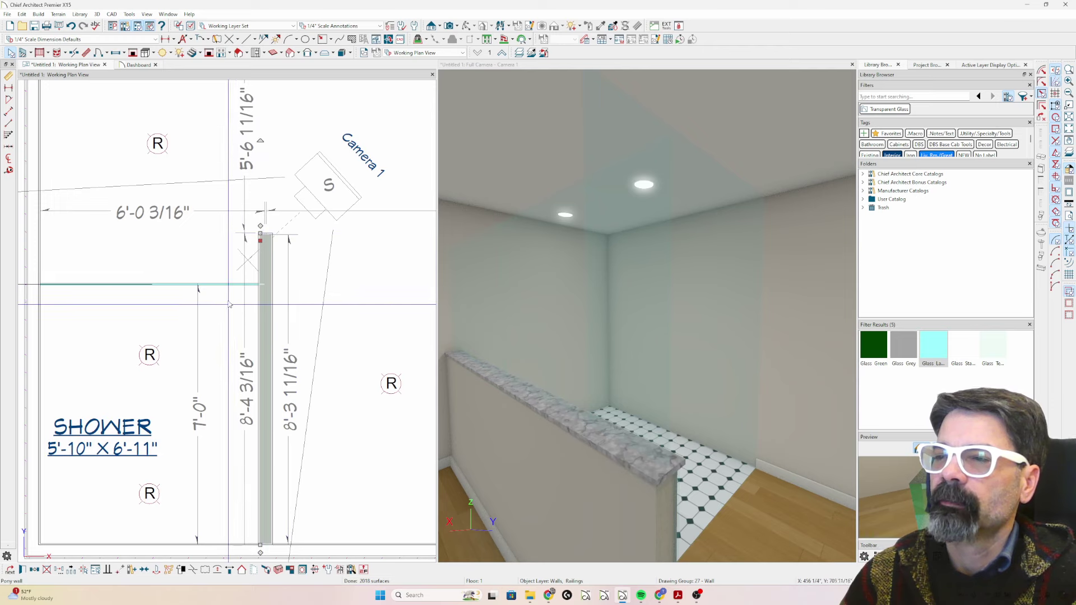
Move the glass shower wall inward along the pony wall to about 5'-6 9/16" from the opposite wall.
left_click(222, 284)
left_click_drag(222, 284, 241, 338)
Set the pony wall's length to 7'-2" through its outer dimension.
left_click(261, 277)
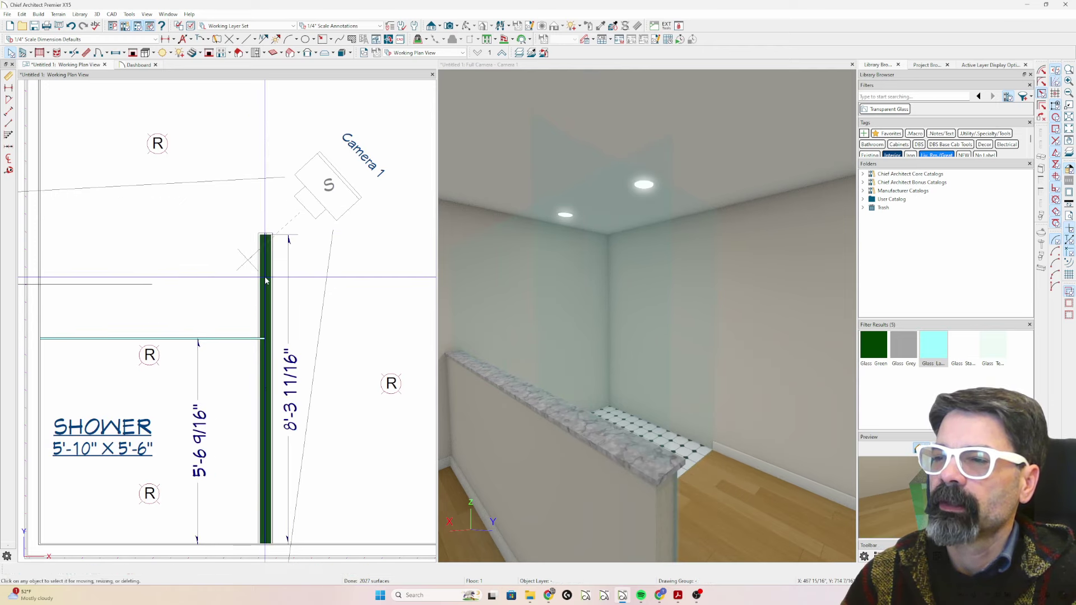
left_click(288, 386)
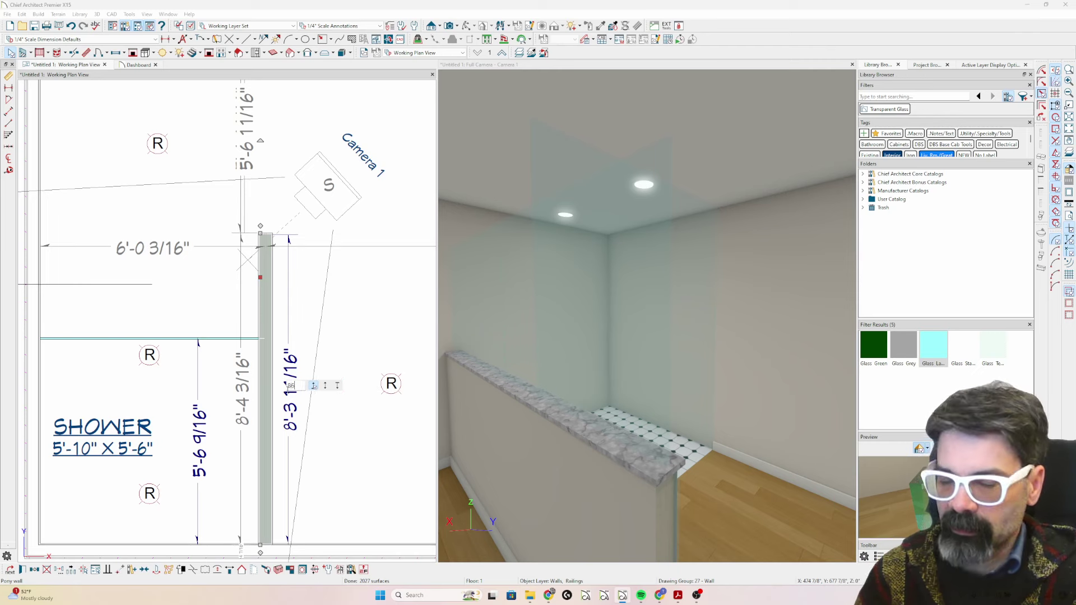
key("Return")
Move the glass shower wall back out along the pony wall to 7'-0" from the opposite wall.
left_click(222, 338)
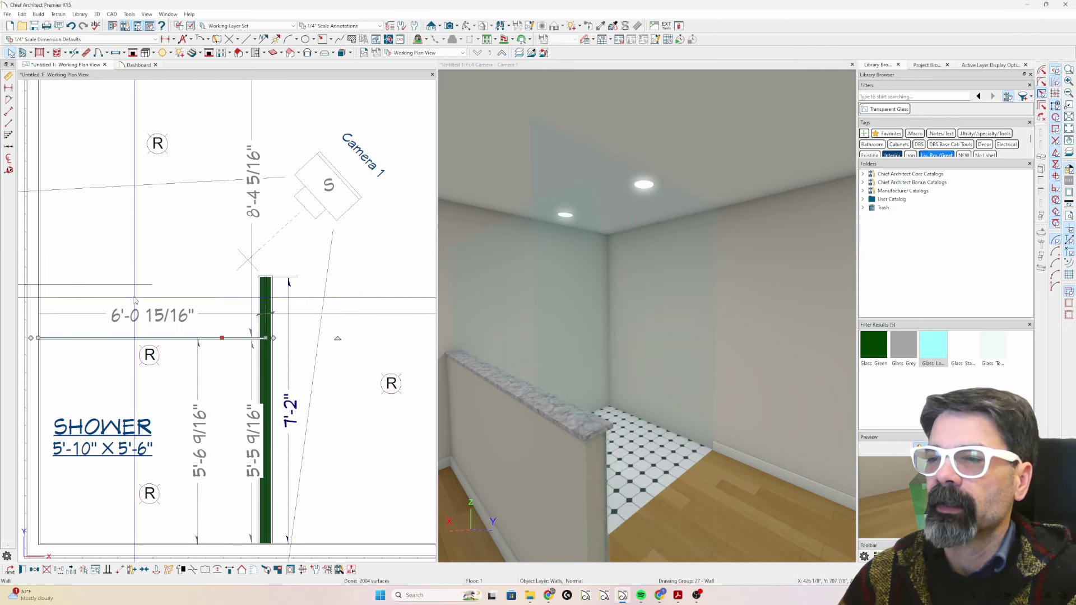
left_click_drag(135, 300, 163, 285)
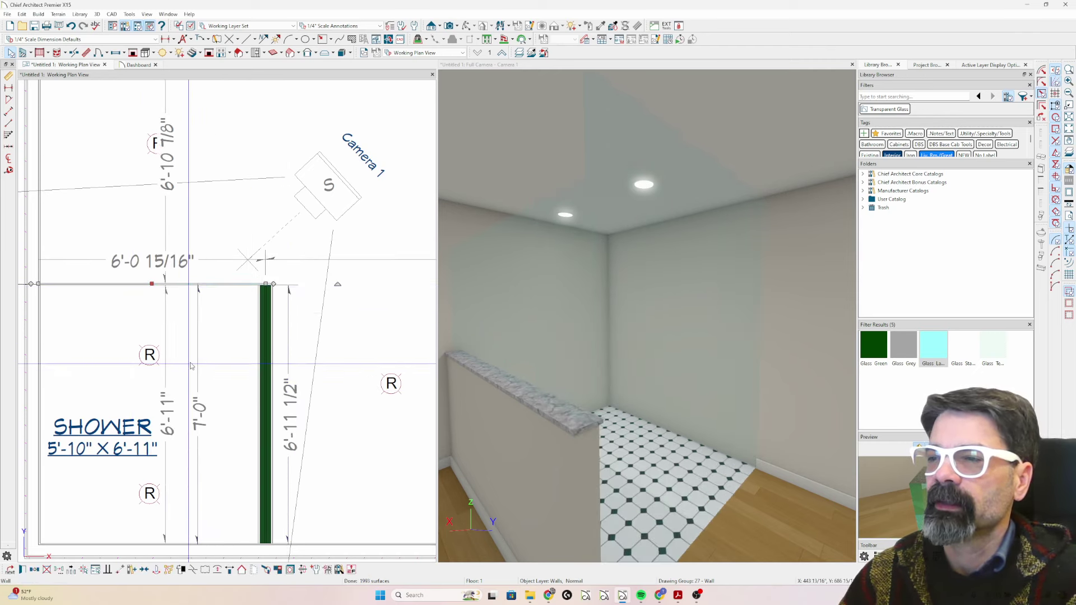
key("Escape")
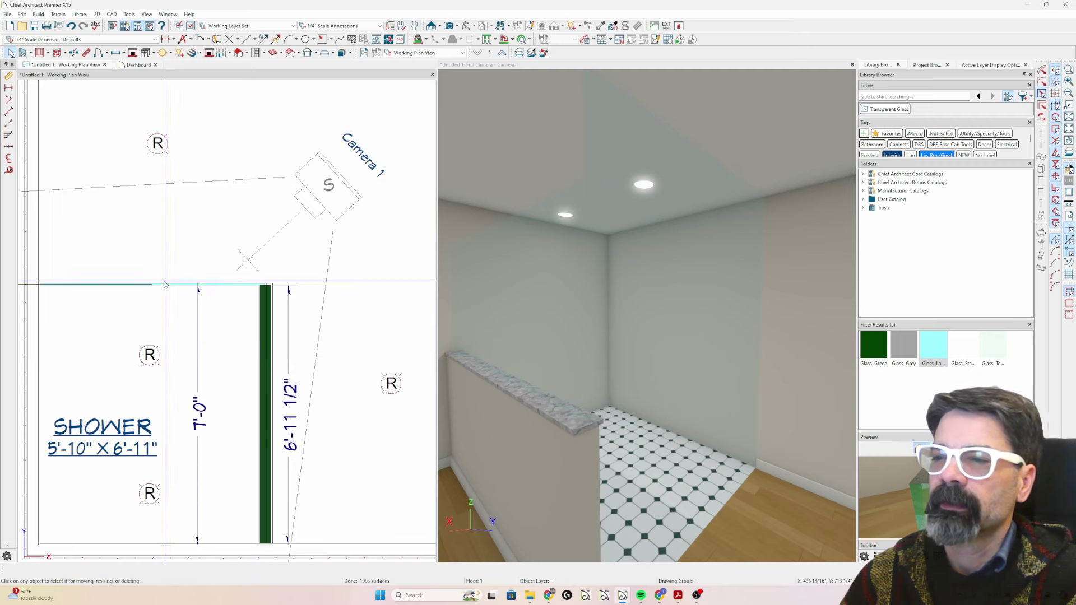
Stretch the pony wall's free end past the glass shower wall and set its overall length to 7'-4" through the outer dimension.
left_click(260, 312)
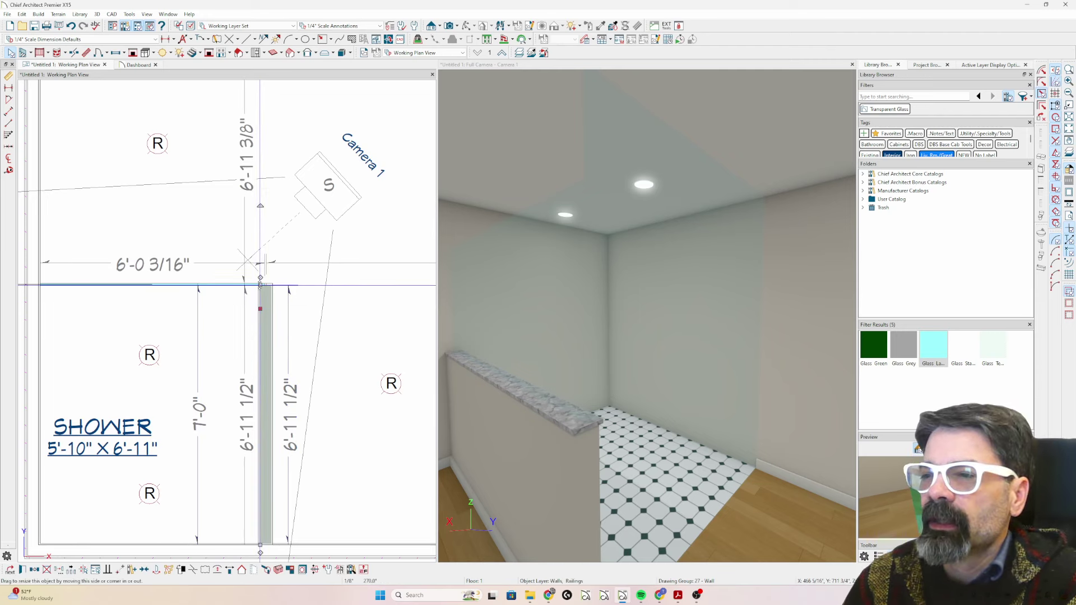
left_click_drag(260, 284, 261, 230)
left_click(292, 378)
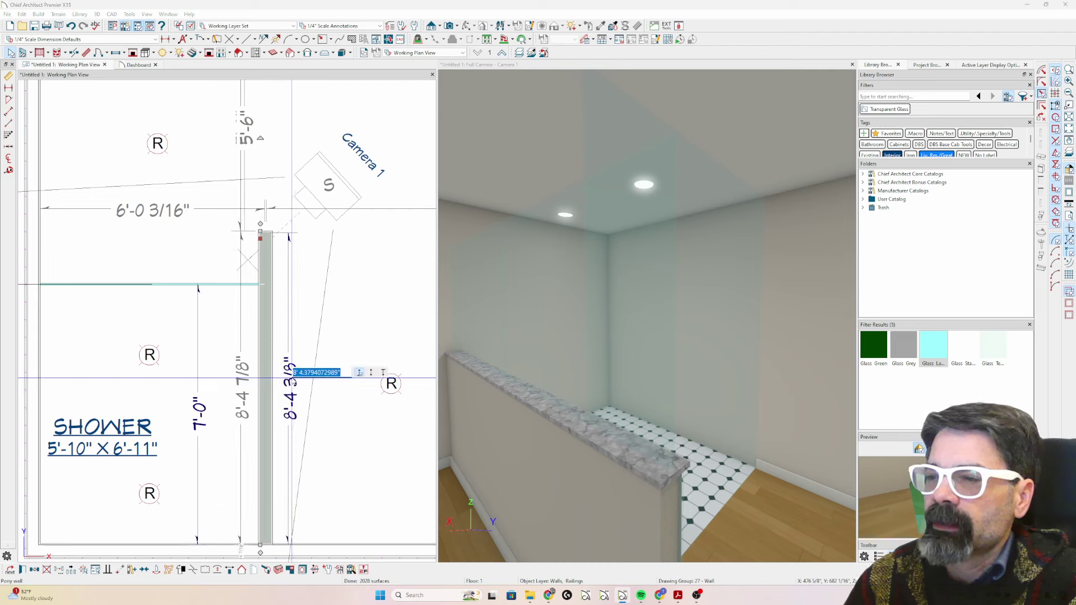
key("Return")
key("Escape")
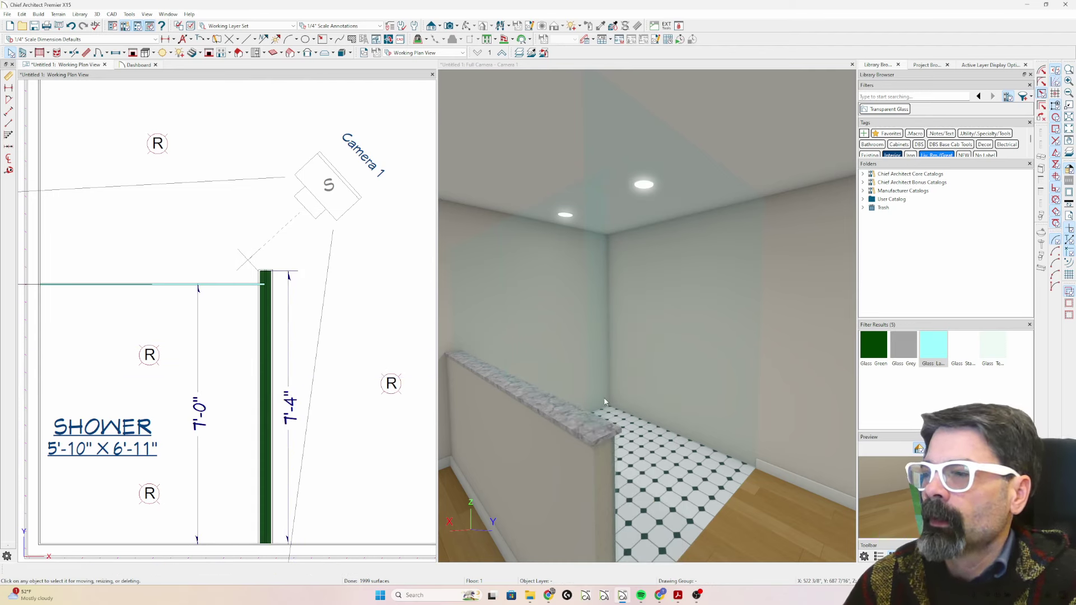
Apply the Glass Grey material to the shower's glass in the camera view, seen from the pony wall's free end.
middle_click_drag(605, 402, 456, 386)
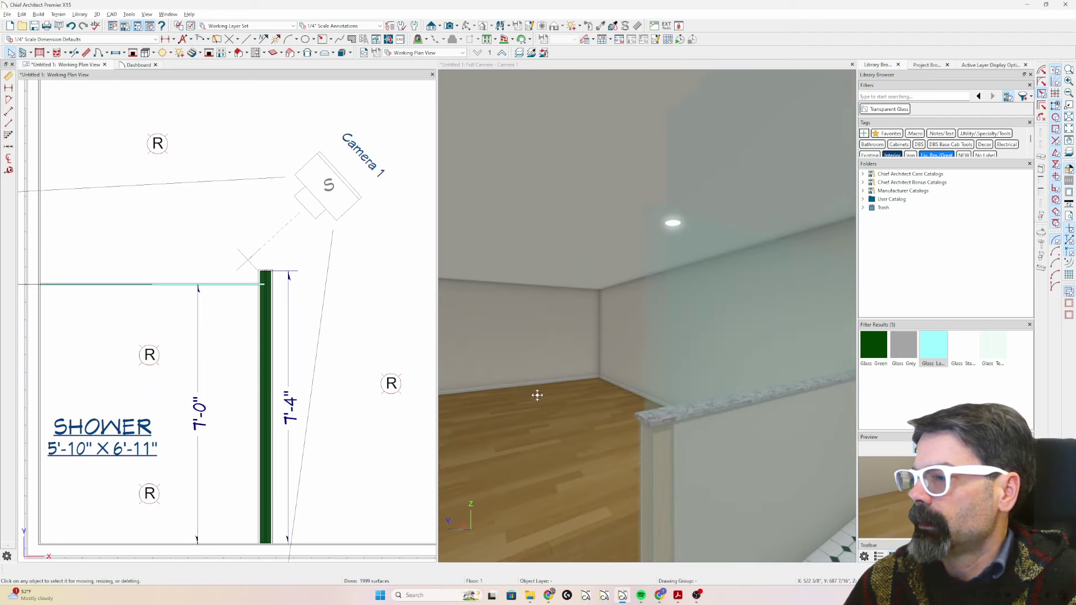
middle_click_drag(648, 411, 618, 412)
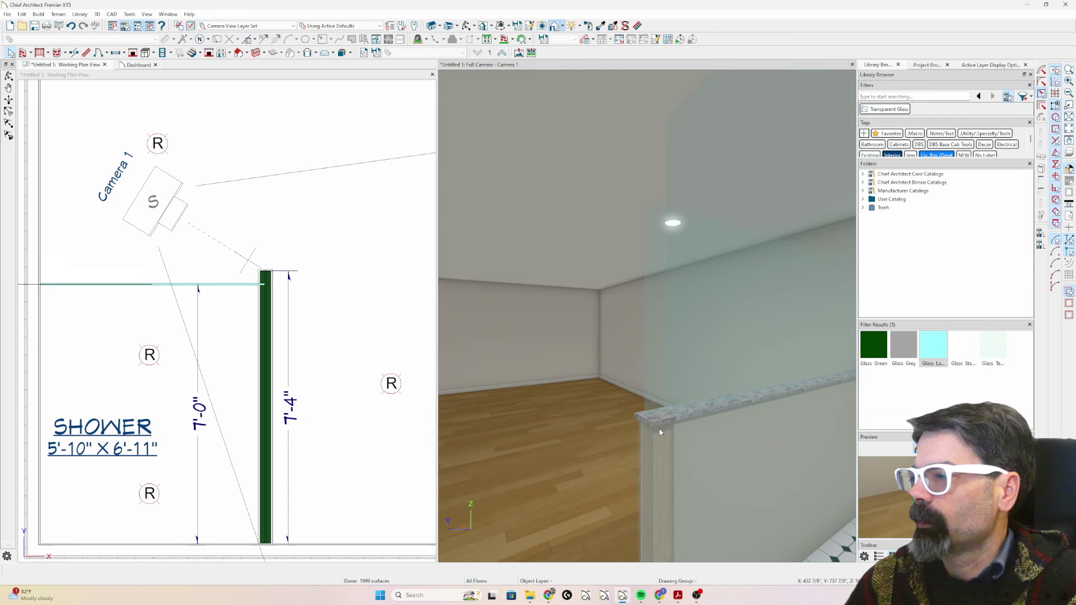
scroll(665, 426, "down", 1)
scroll(692, 392, "down", 2)
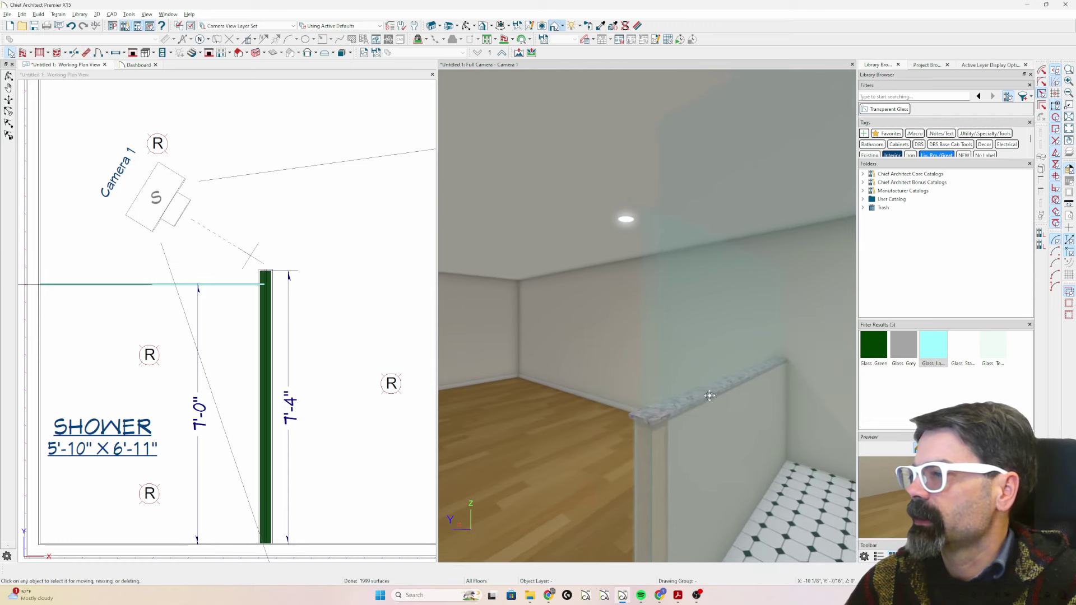
left_click(898, 357)
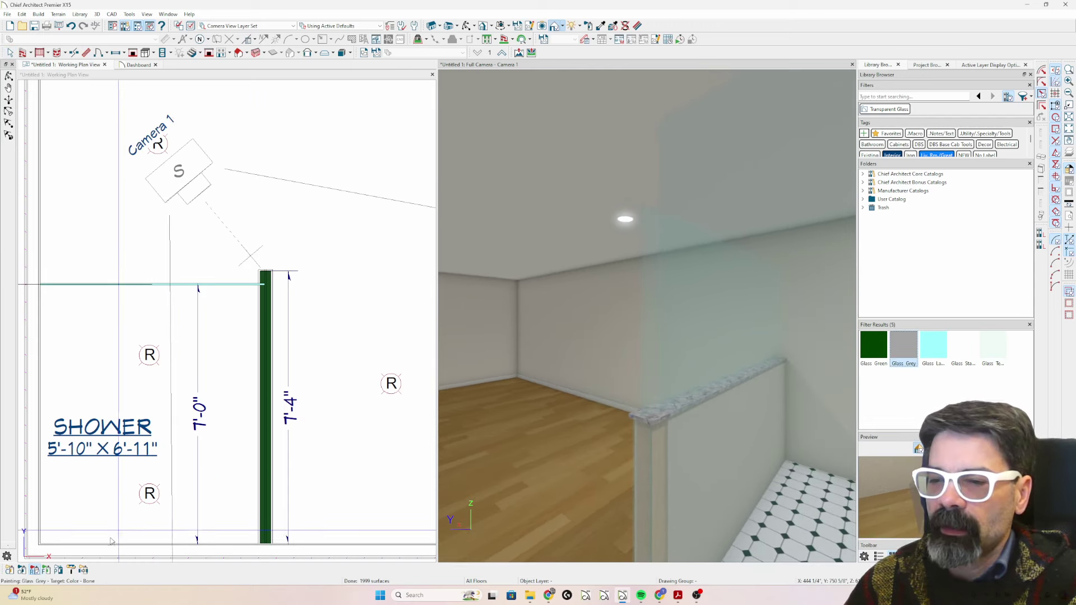
left_click(757, 297)
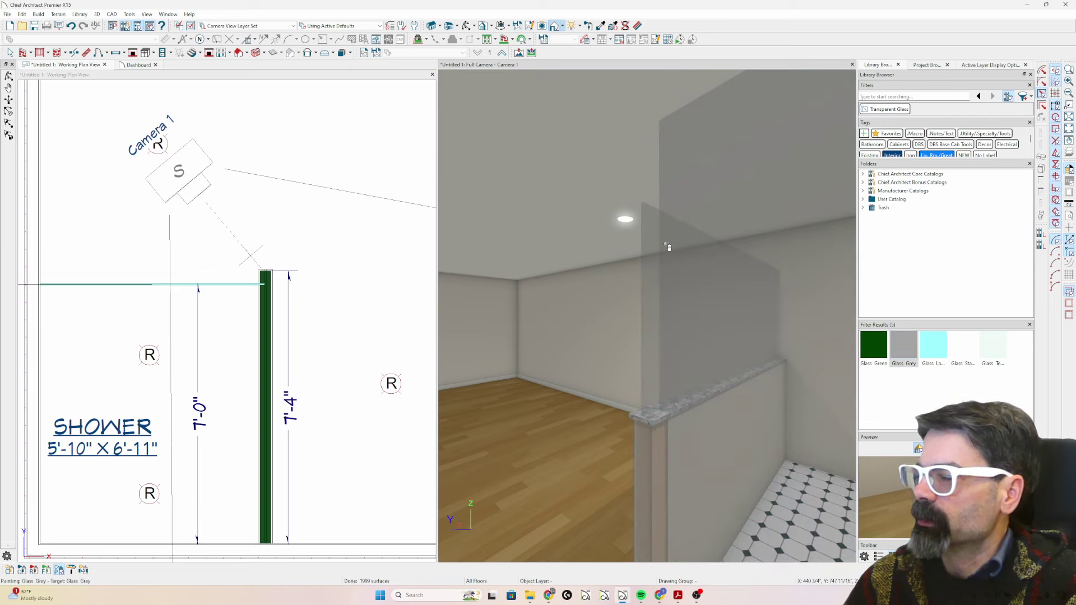
scroll(657, 392, "down", 1)
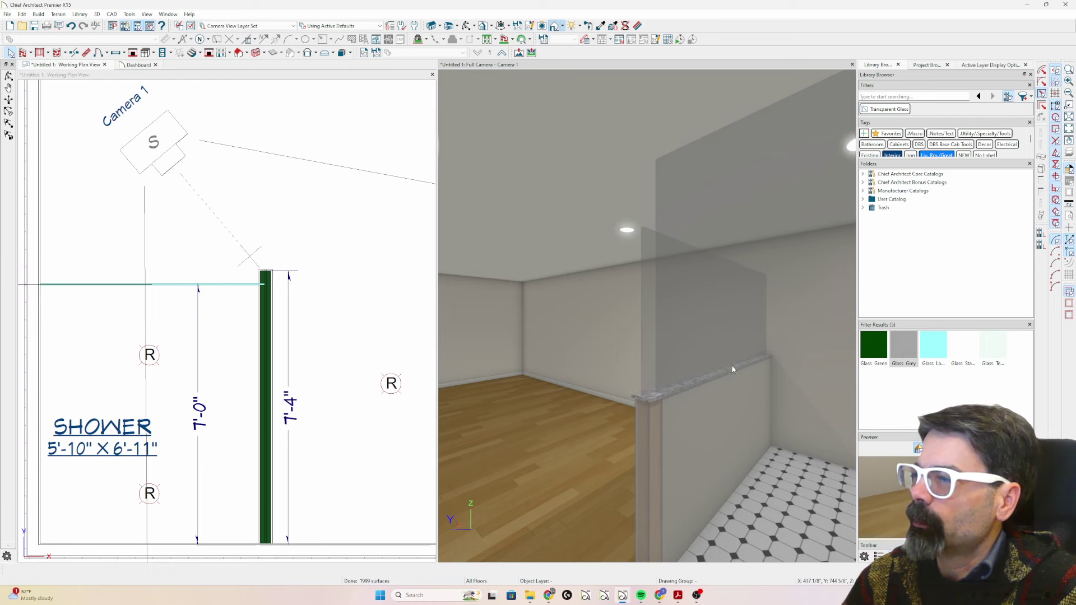
left_click(730, 325)
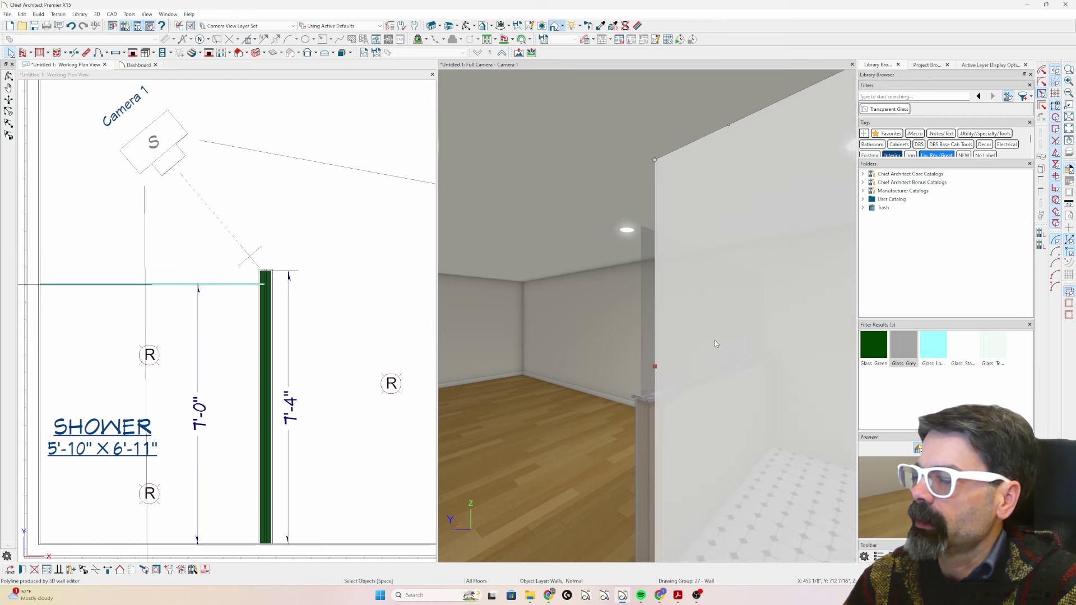
key("Escape")
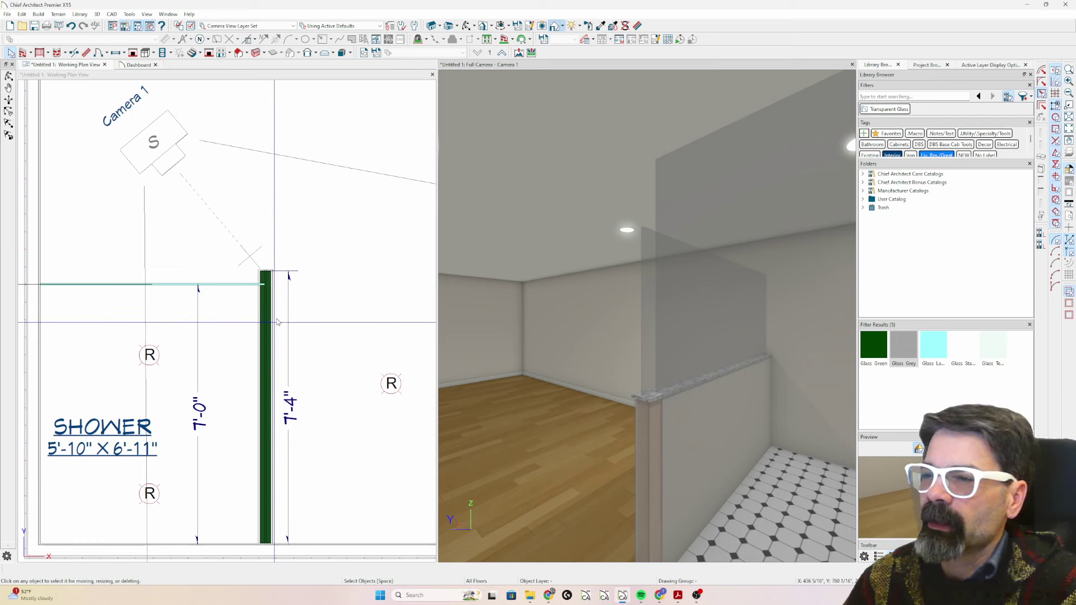
Break the pony wall into two pieces where the glass shower wall meets it.
scroll(257, 283, "up", 3)
scroll(256, 290, "up", 1)
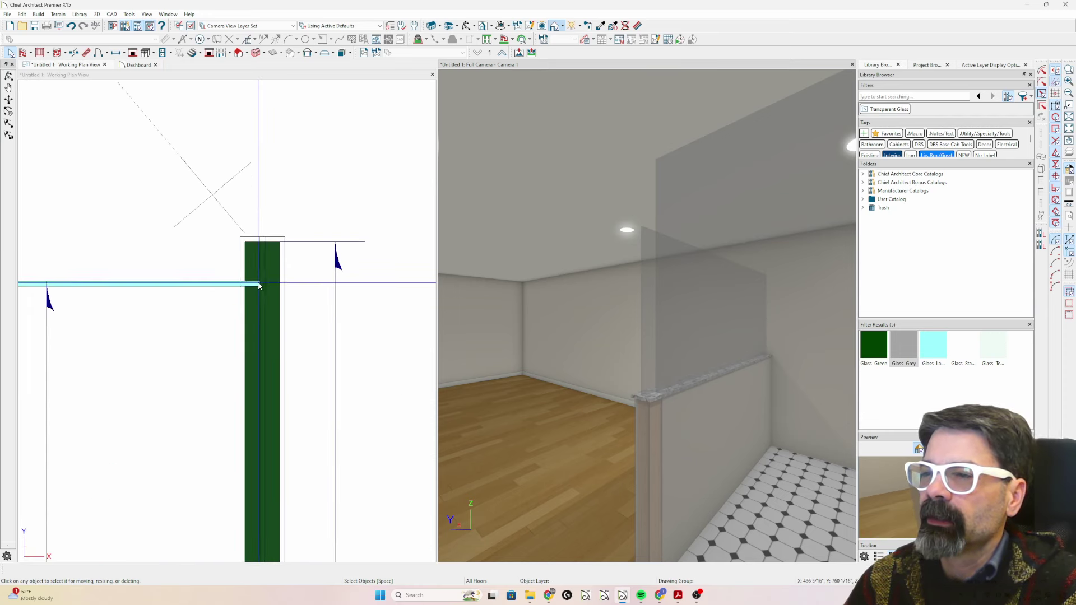
key("ctrl+b")
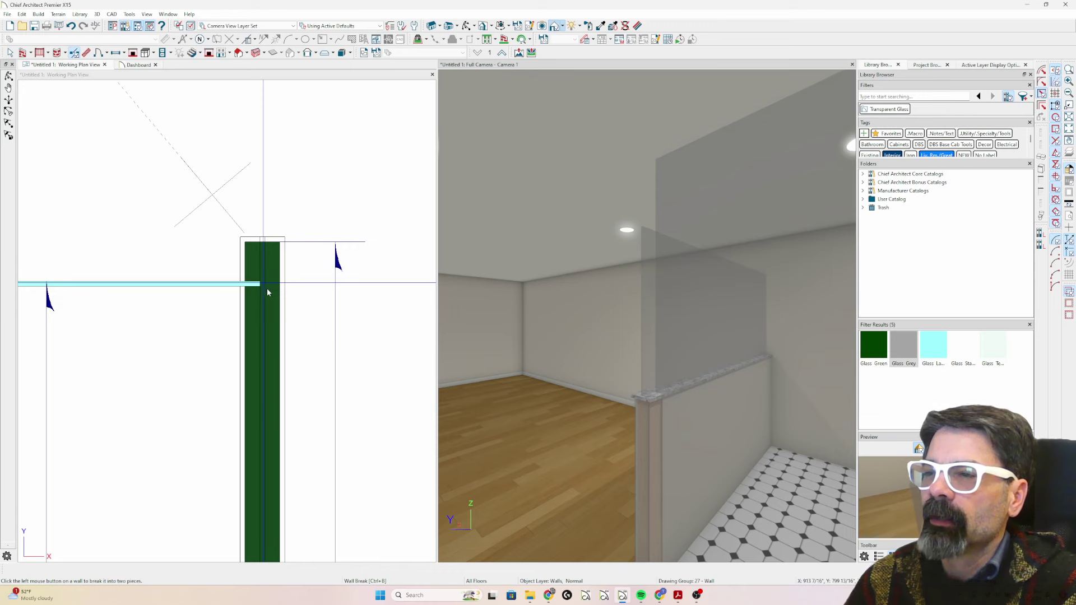
left_click(263, 284)
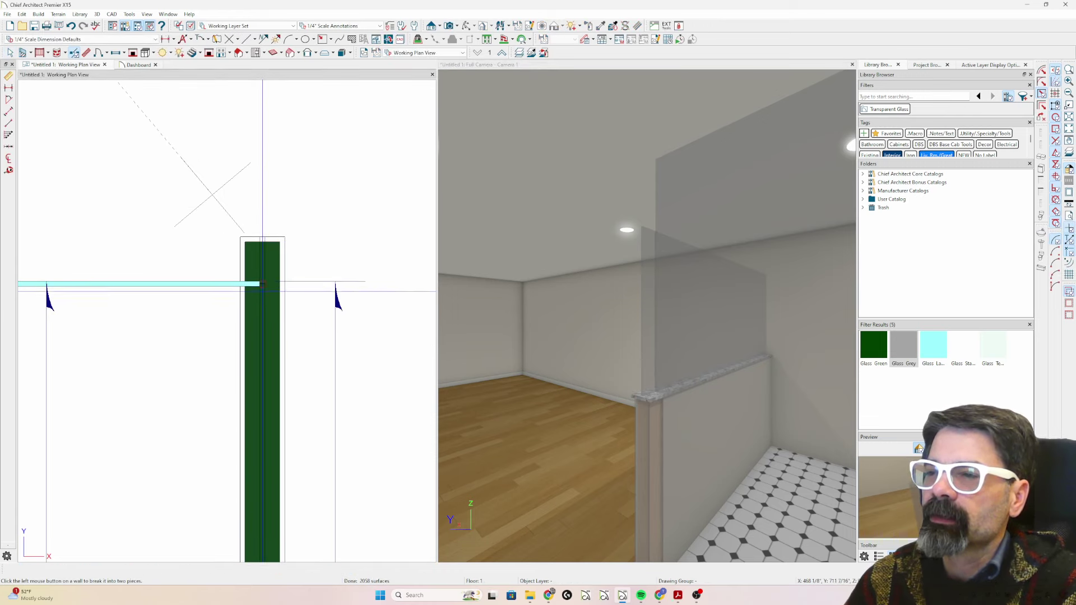
scroll(263, 284, "down", 3)
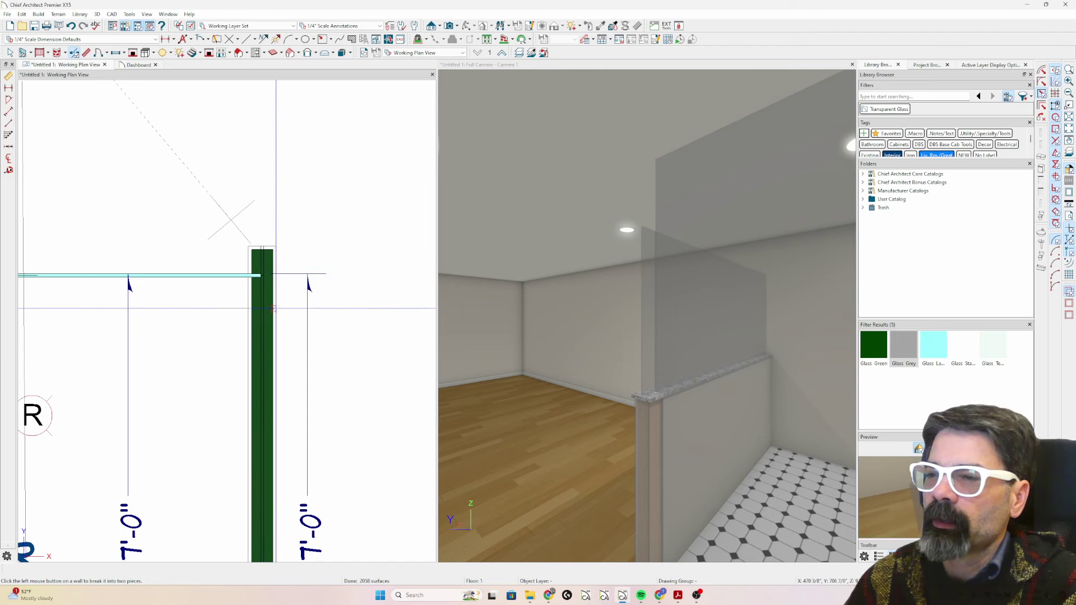
key("Escape")
Turn off Pony Wall for the short end segment, set its wall type to Interior-4, NEW Pony, and realign it with the remaining pony wall.
left_click(258, 263)
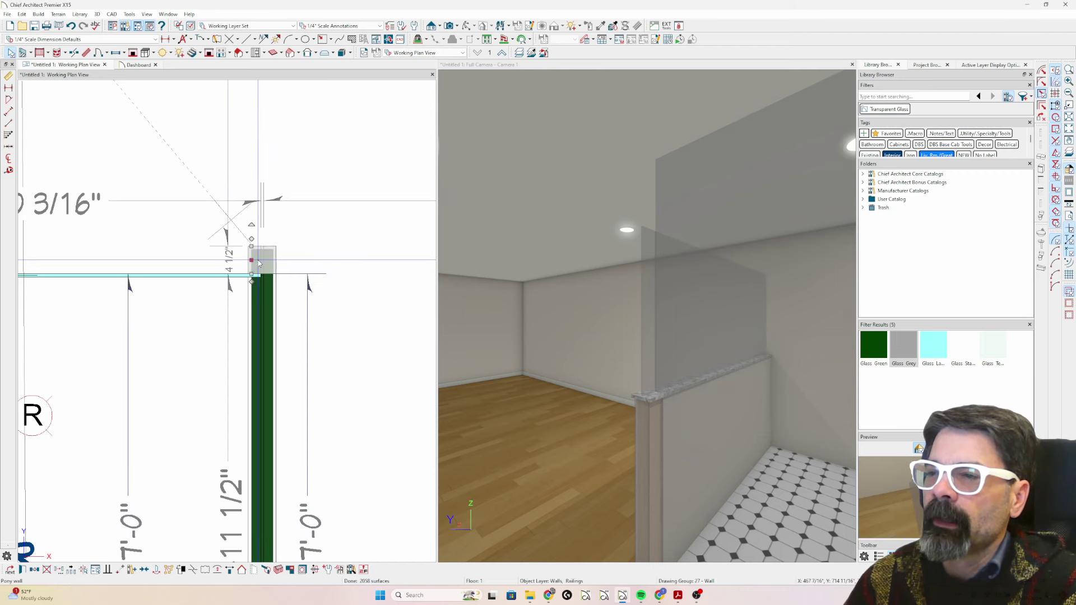
double_click(259, 263)
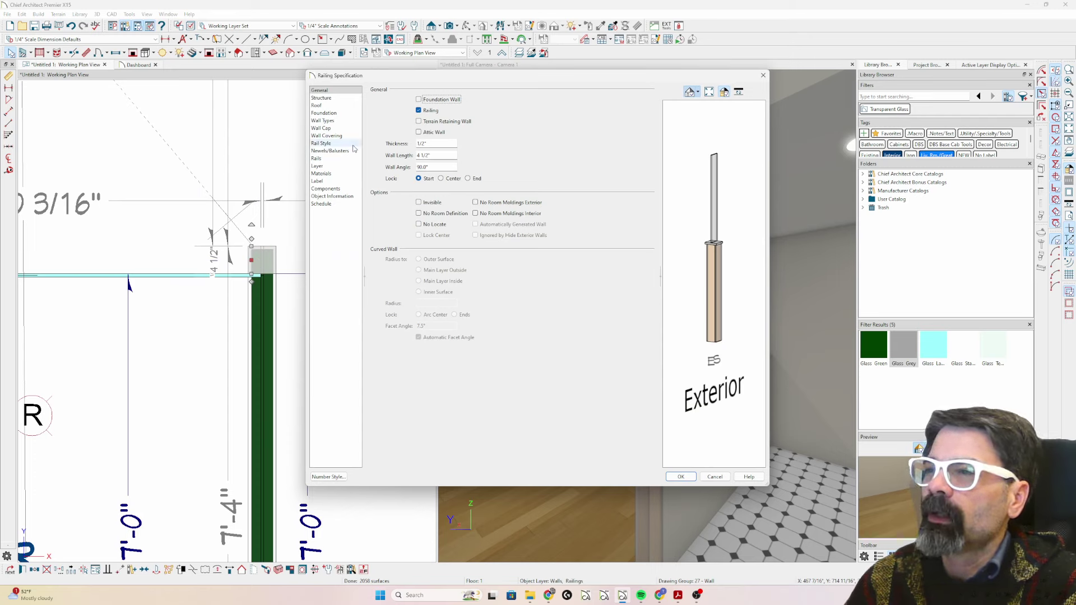
left_click(327, 122)
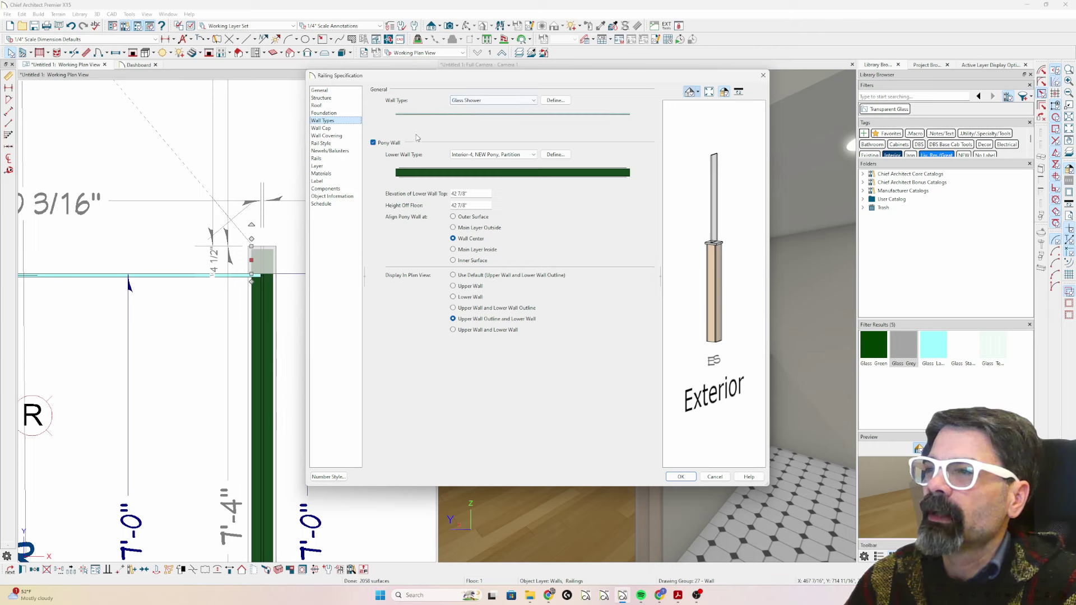
left_click(373, 143)
left_click(496, 100)
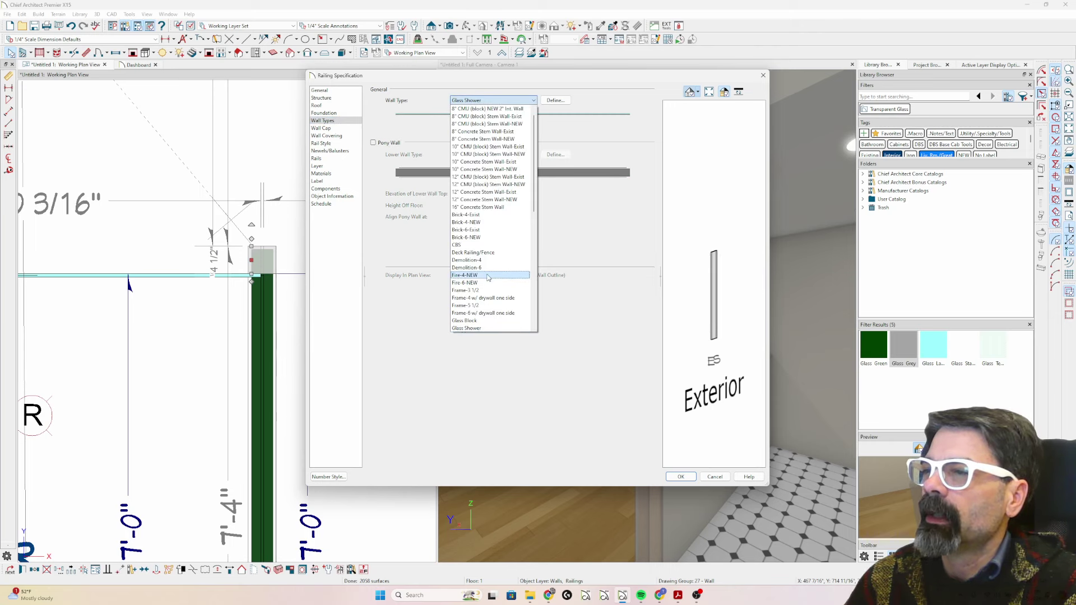
scroll(487, 300, "down", 5)
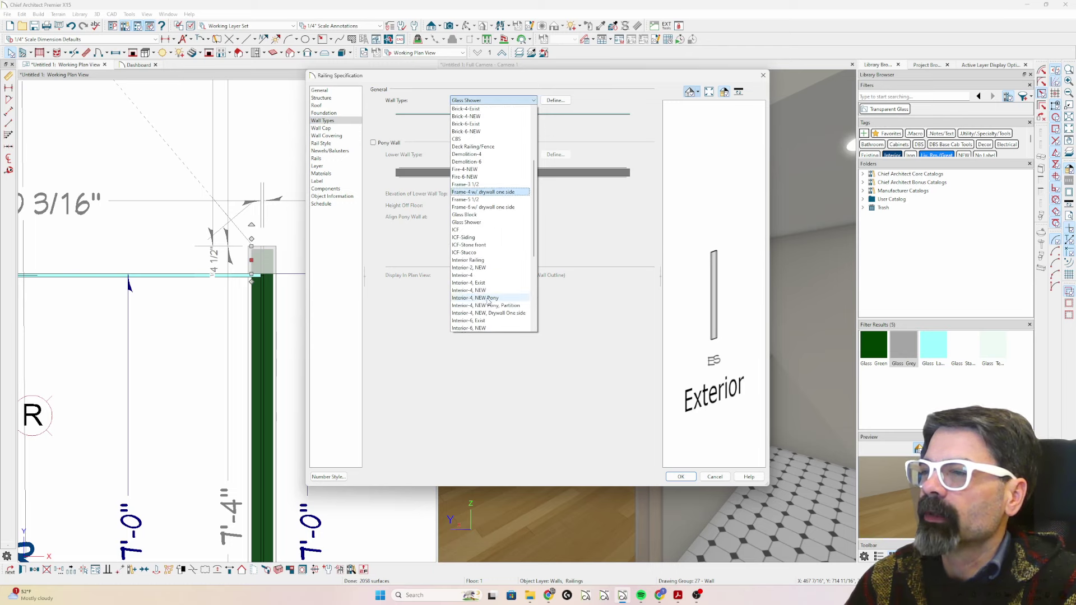
left_click(488, 299)
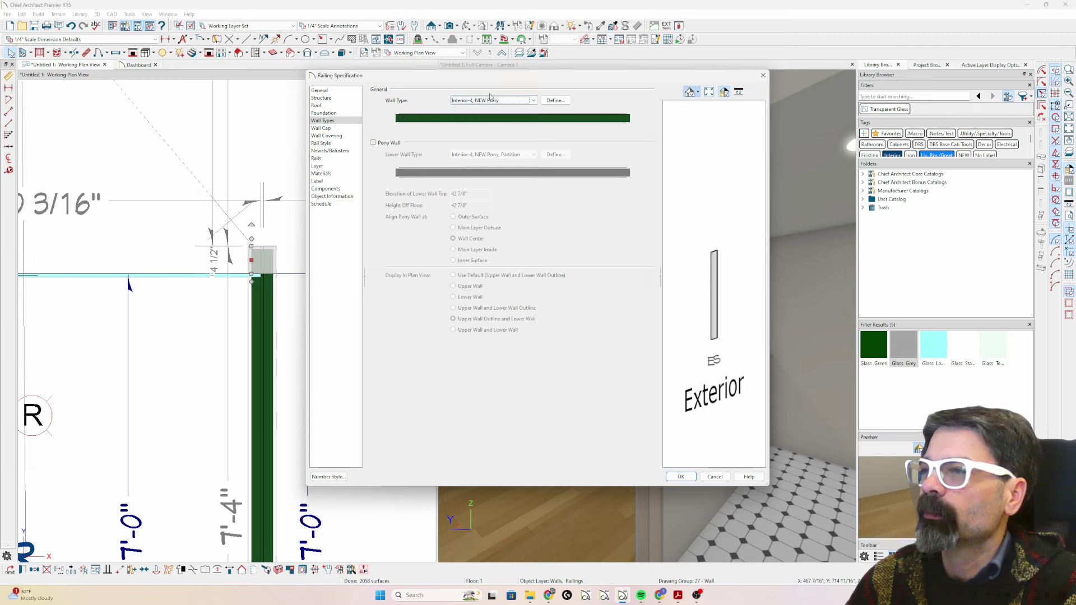
left_click(681, 477)
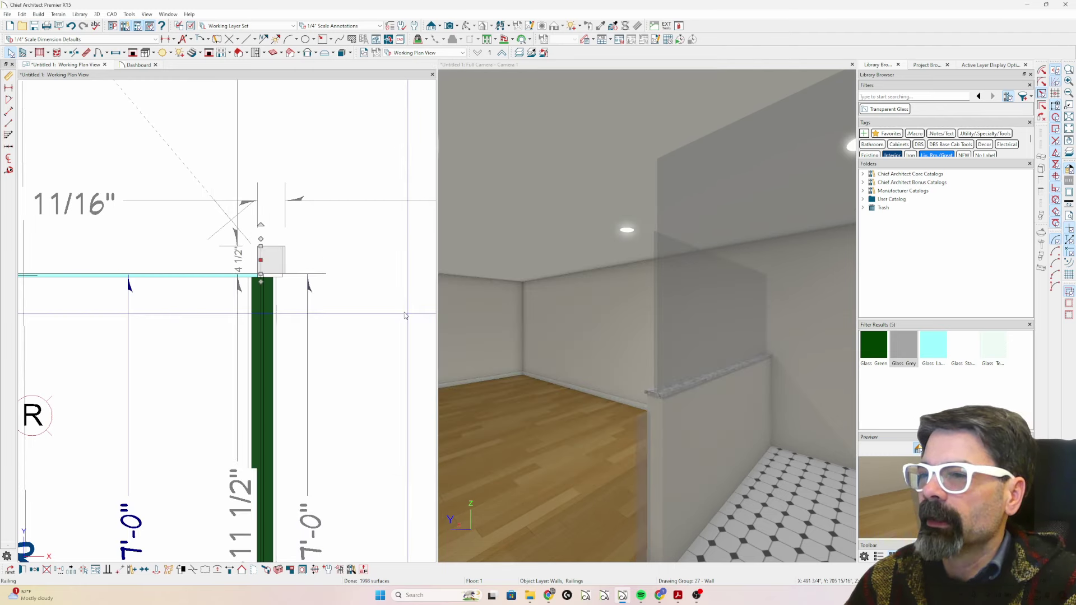
left_click_drag(297, 321, 271, 328)
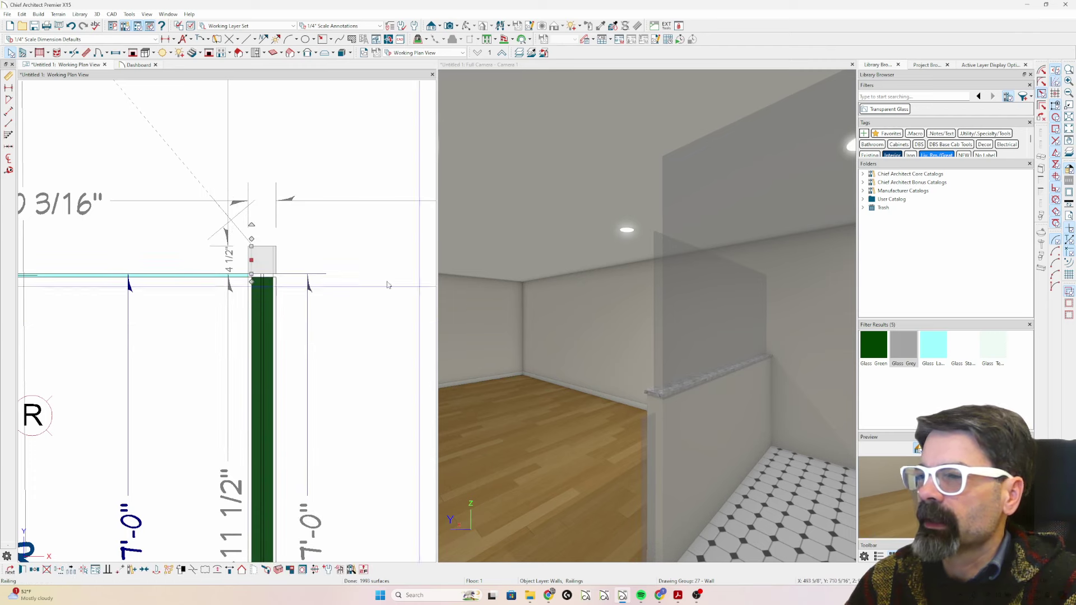
Set the short end segment's rail style to Solid.
double_click(265, 273)
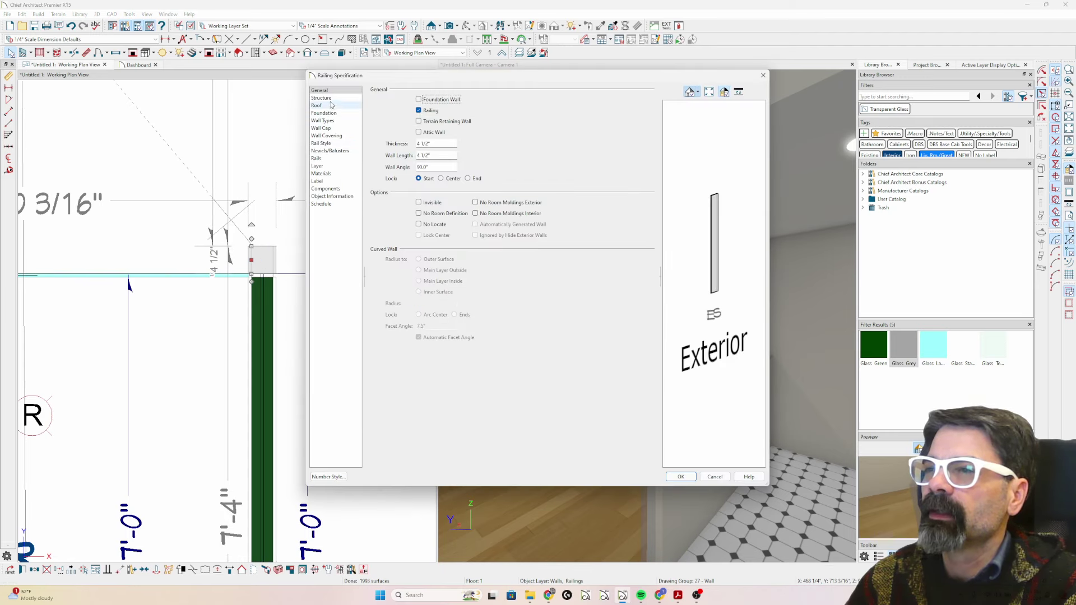
left_click(327, 144)
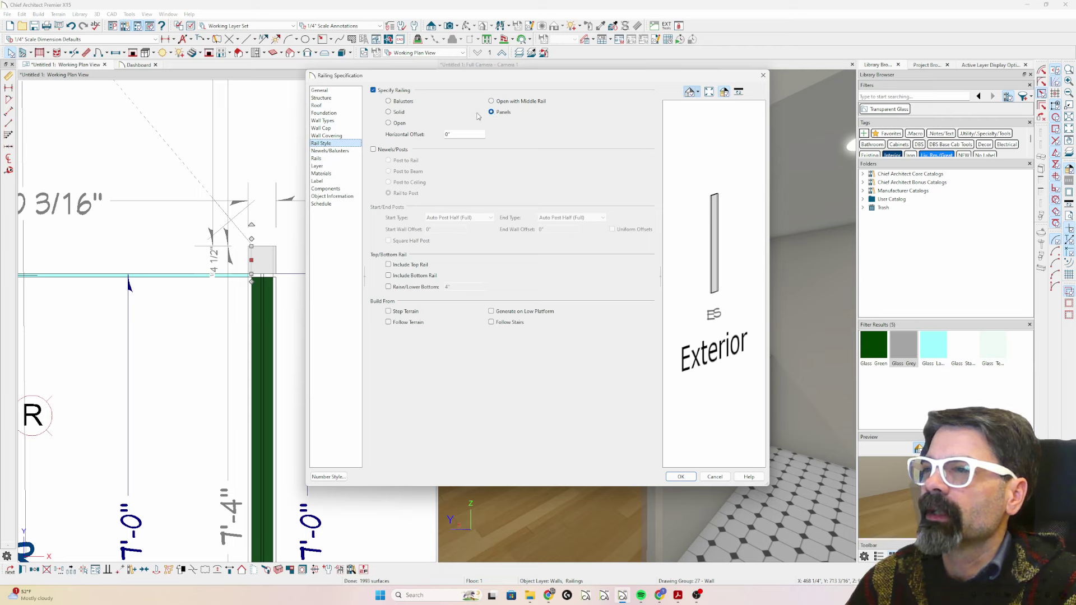
left_click(389, 112)
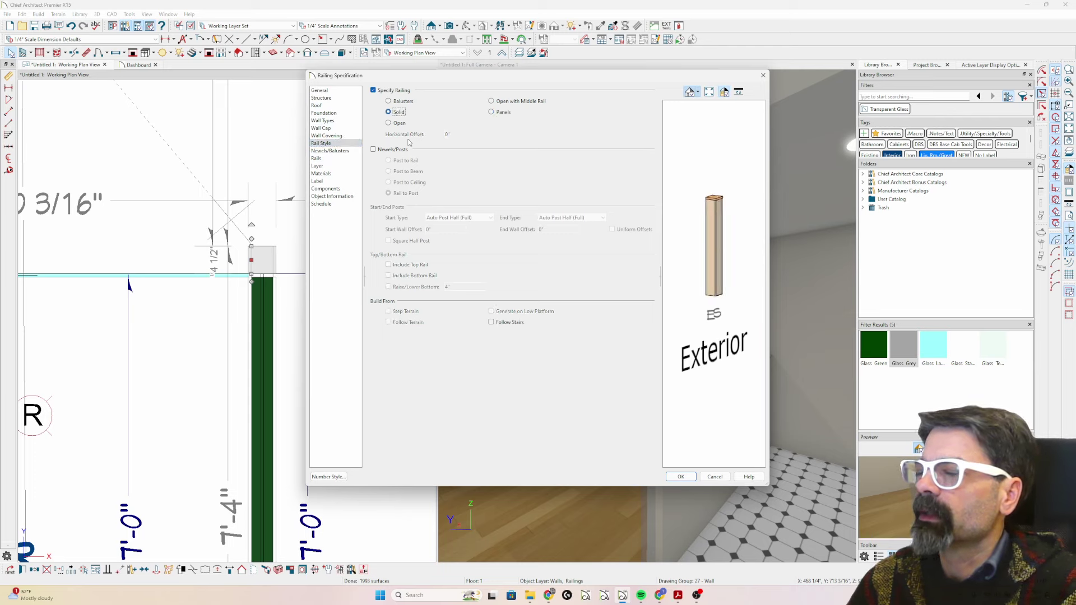
left_click(680, 477)
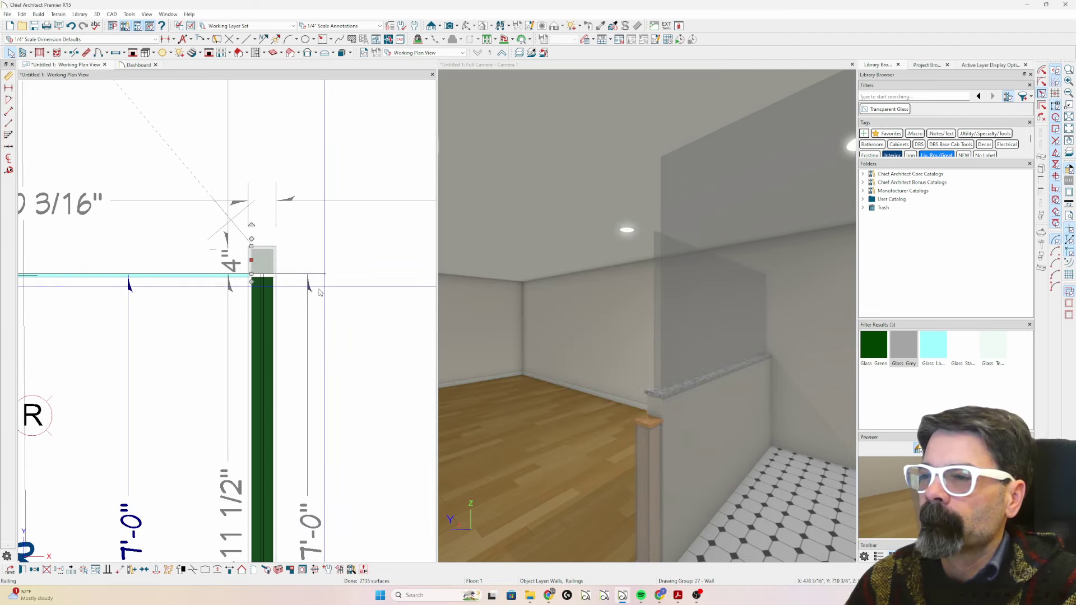
Reattach the outer dimension's extension line from the glass shower wall to the free end of the short end segment.
scroll(308, 310, "up", 2)
scroll(305, 264, "up", 3)
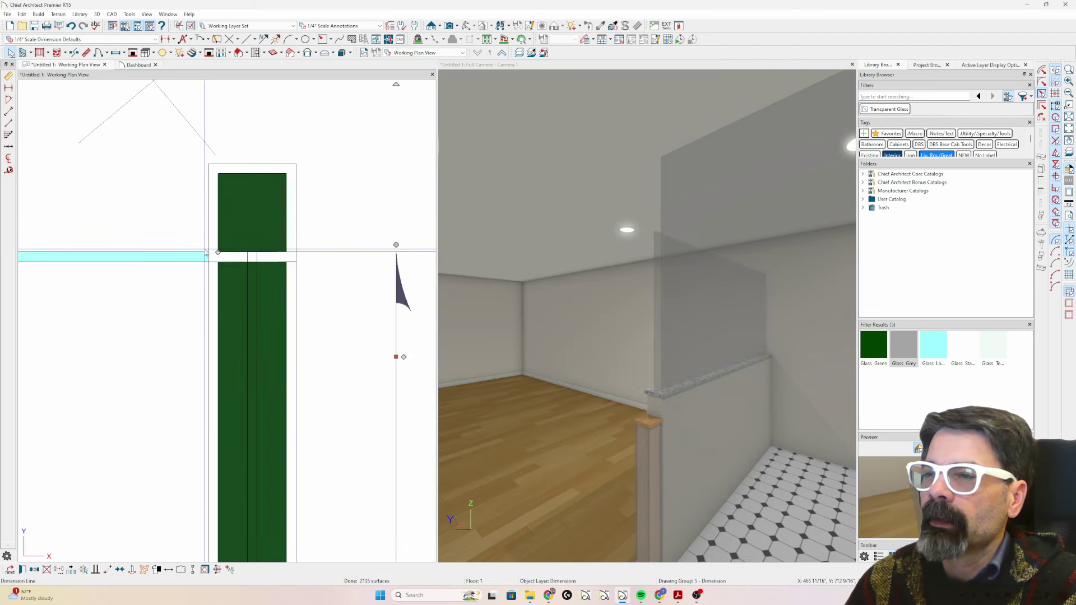
left_click(267, 196)
left_click_drag(266, 195, 281, 177)
Resize the short end segment of the pony wall by setting the outer dimension to its free end to 7'-2".
left_click(257, 199)
scroll(175, 202, "down", 3)
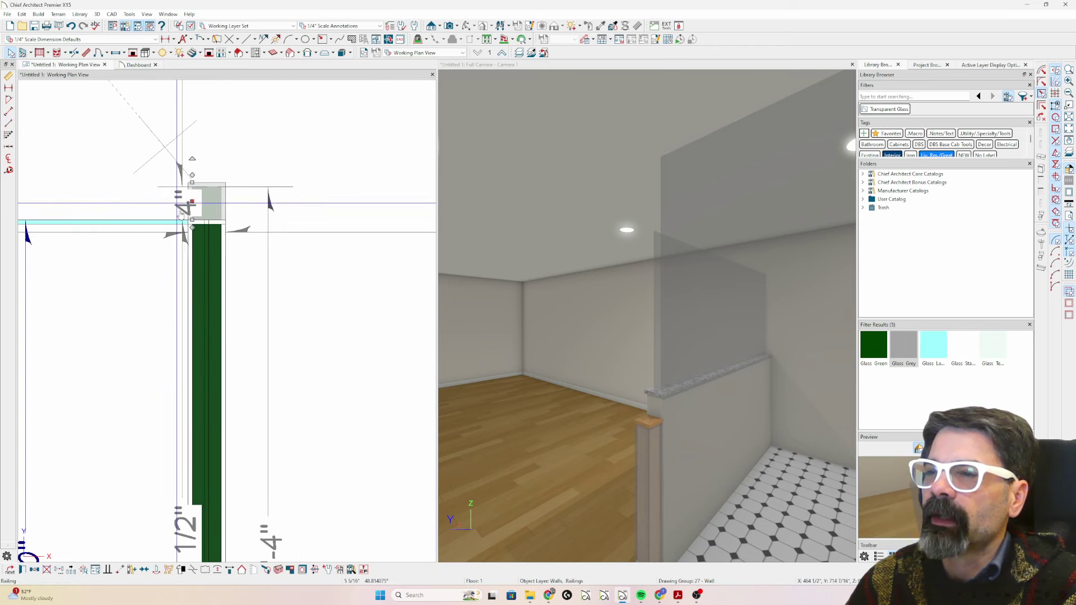
left_click(267, 342)
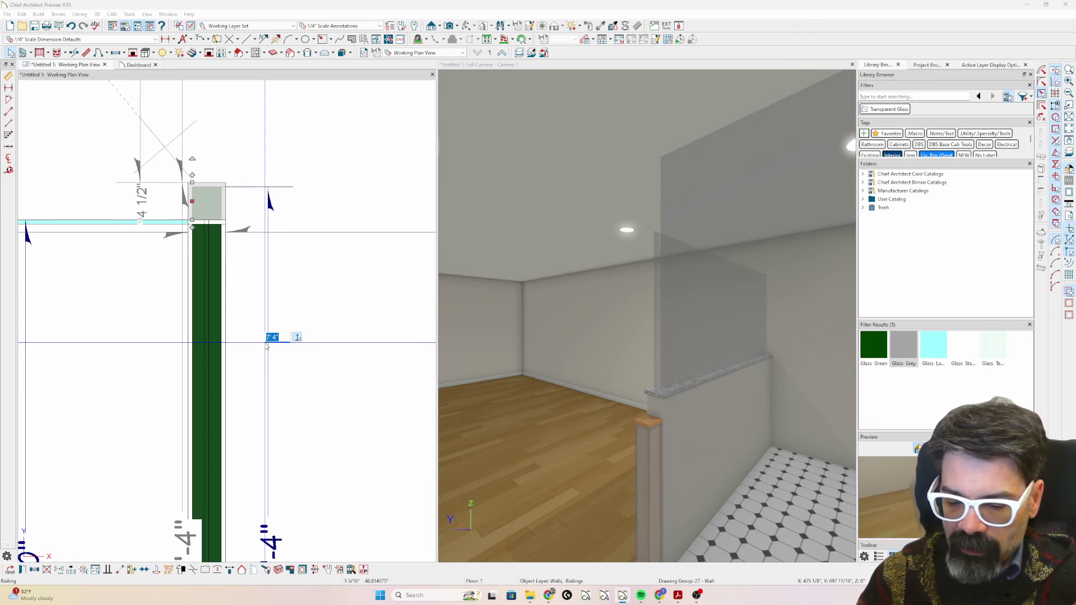
type("8")
key("Return")
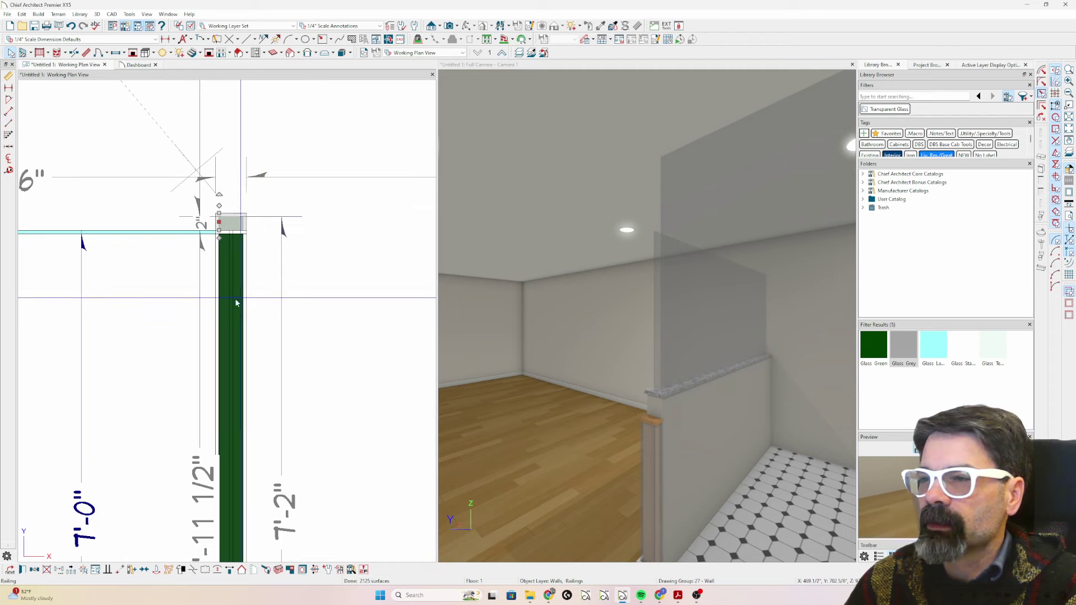
Set the short end segment's railing height to 42 7/8", matching the lower wall height of the remaining pony wall.
left_click(230, 304)
double_click(230, 304)
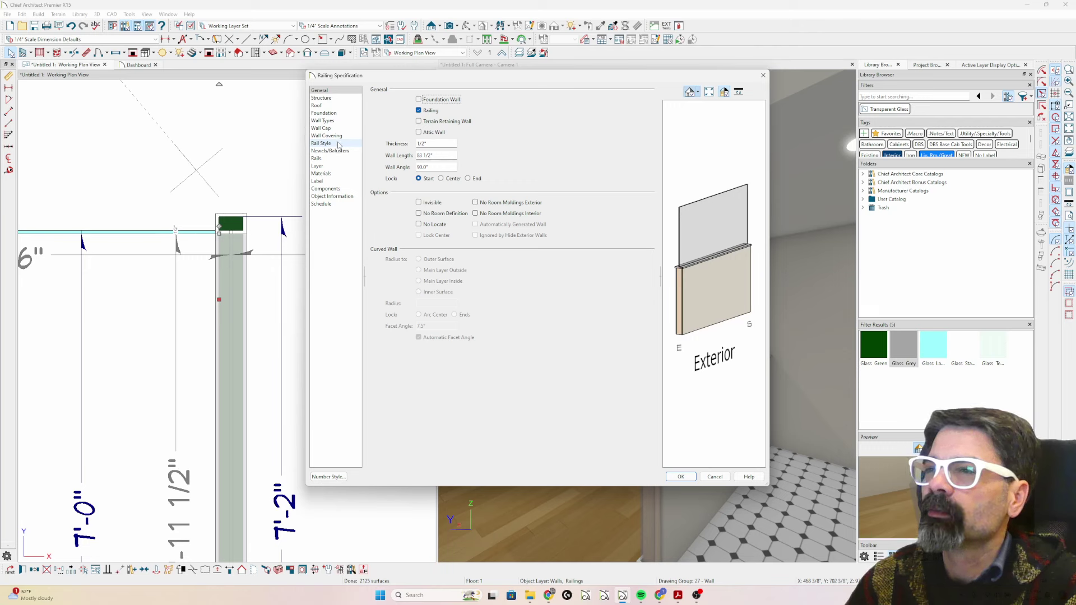
left_click(340, 121)
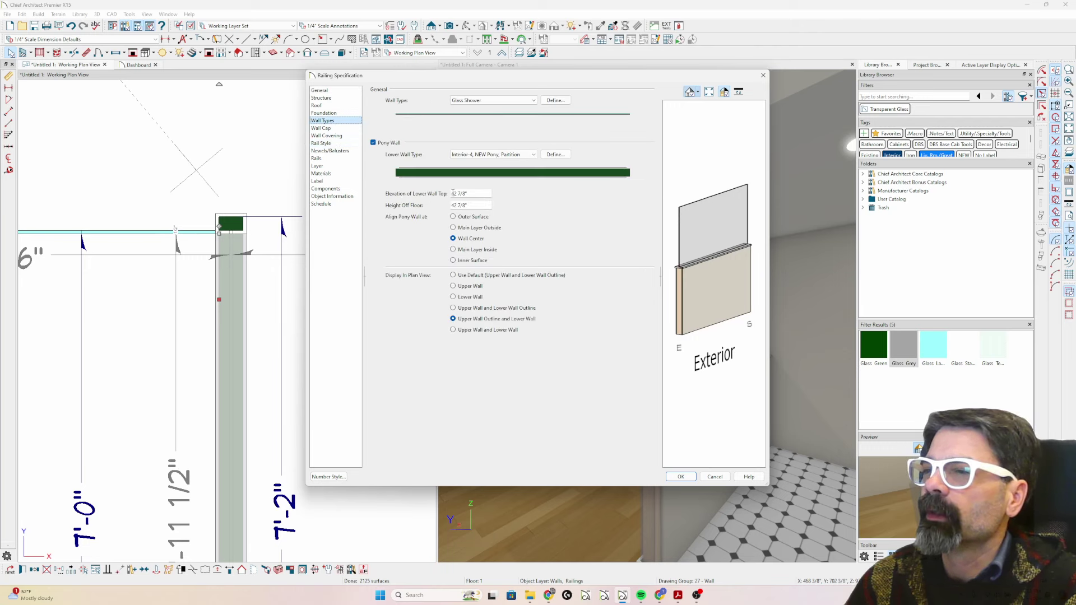
key("Return")
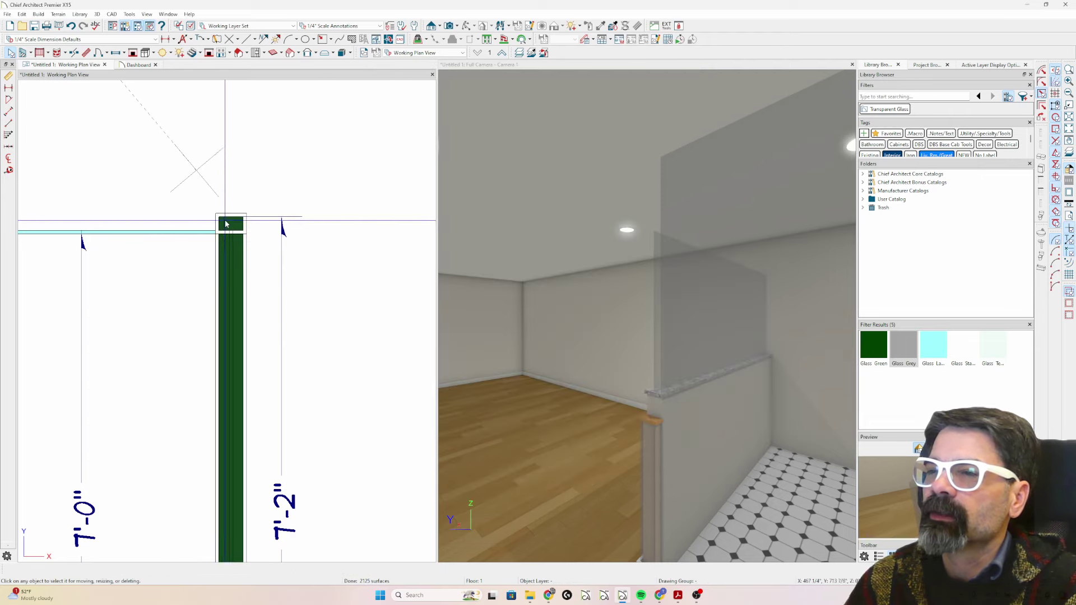
double_click(222, 236)
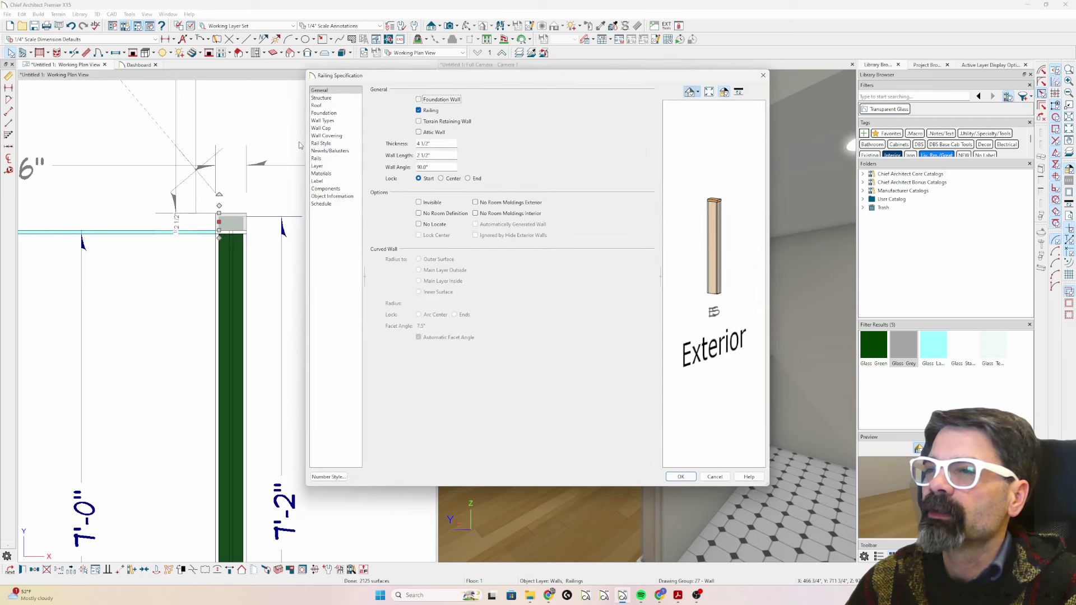
left_click(318, 151)
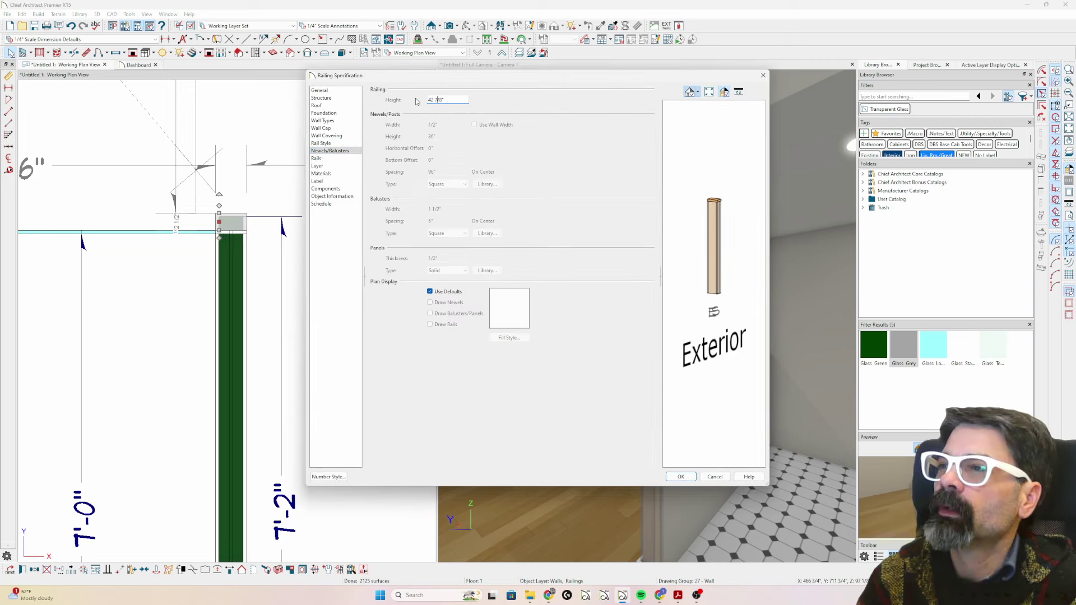
key("Return")
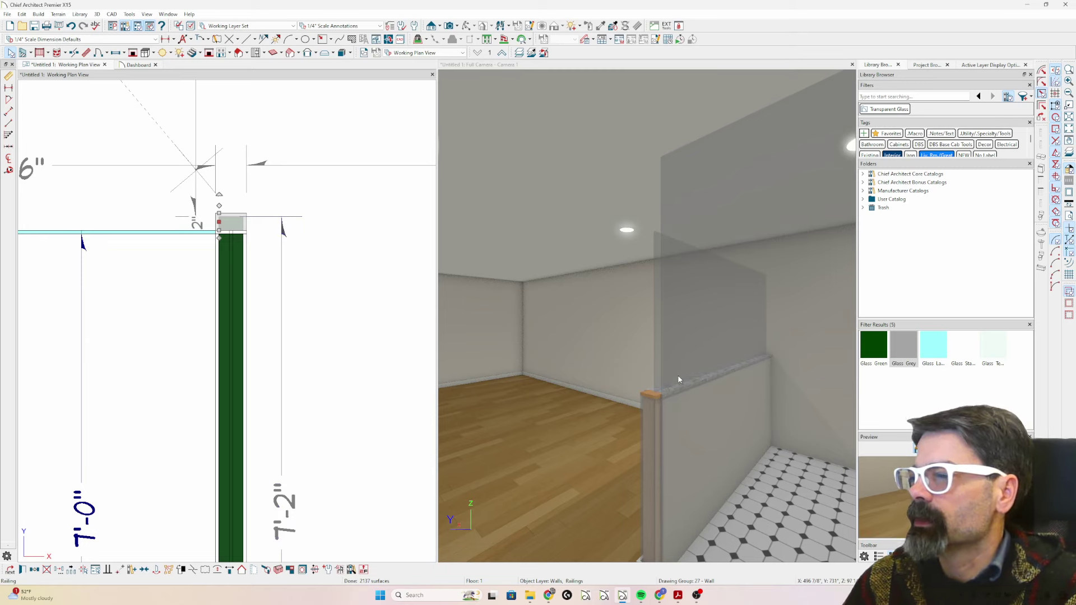
Change the exterior wall surface material of the short end segment to Use Default.
double_click(247, 231)
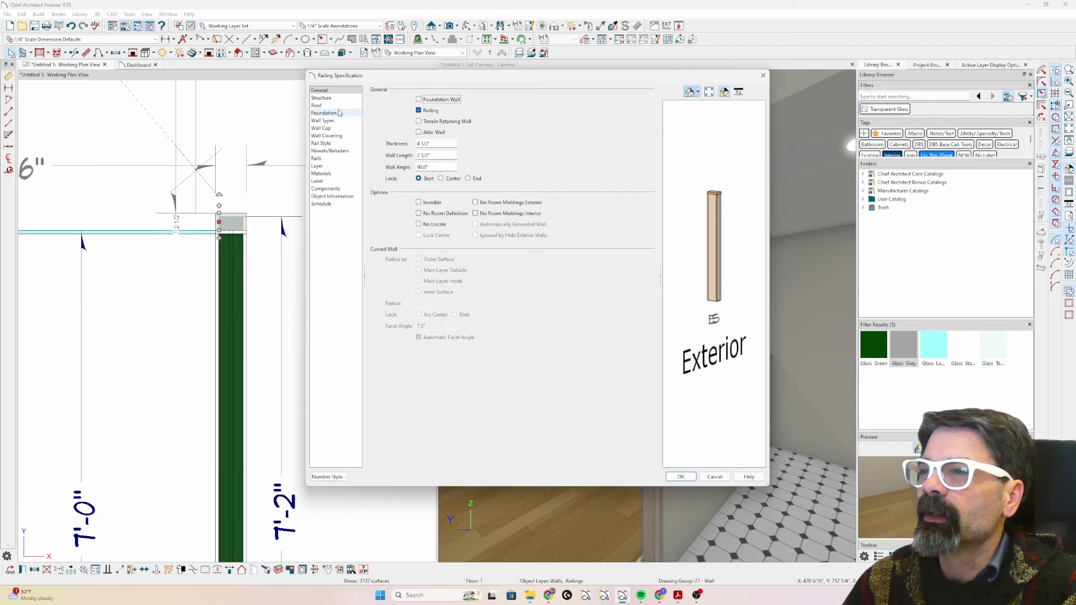
left_click(354, 174)
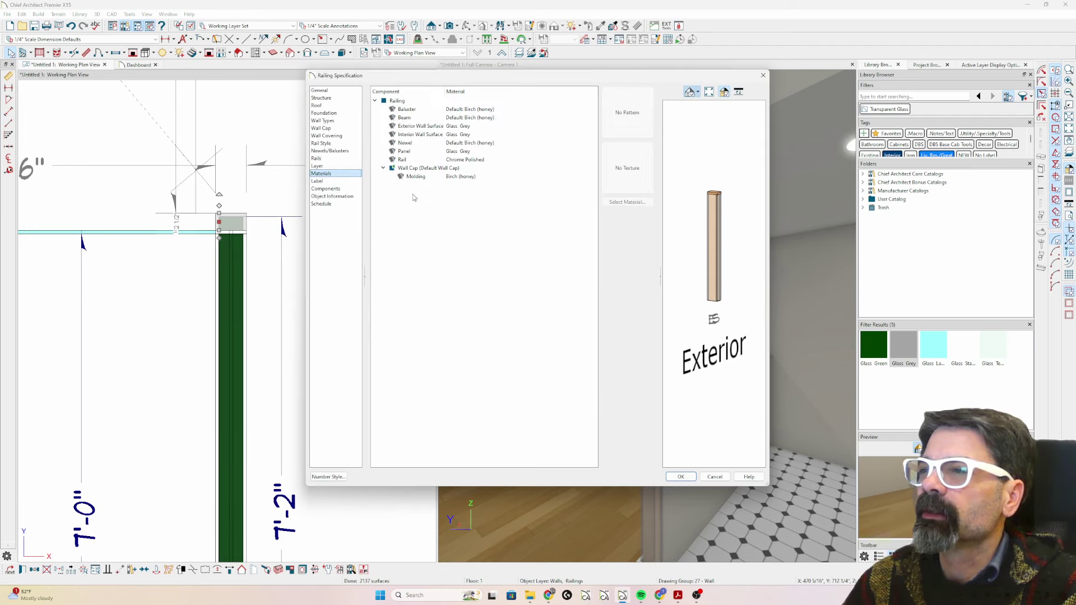
left_click(423, 126)
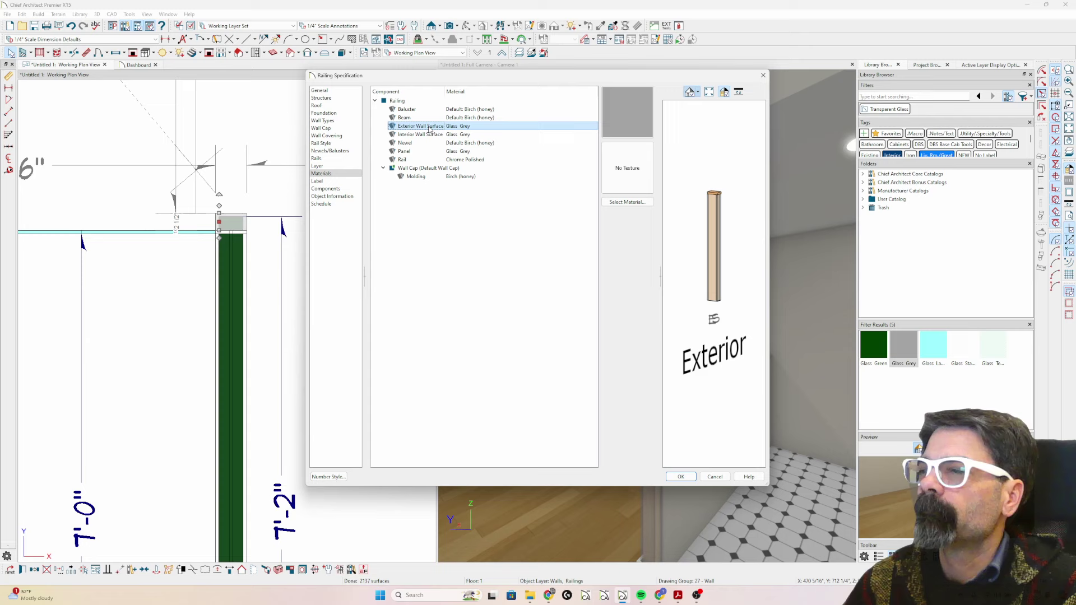
left_click(627, 201)
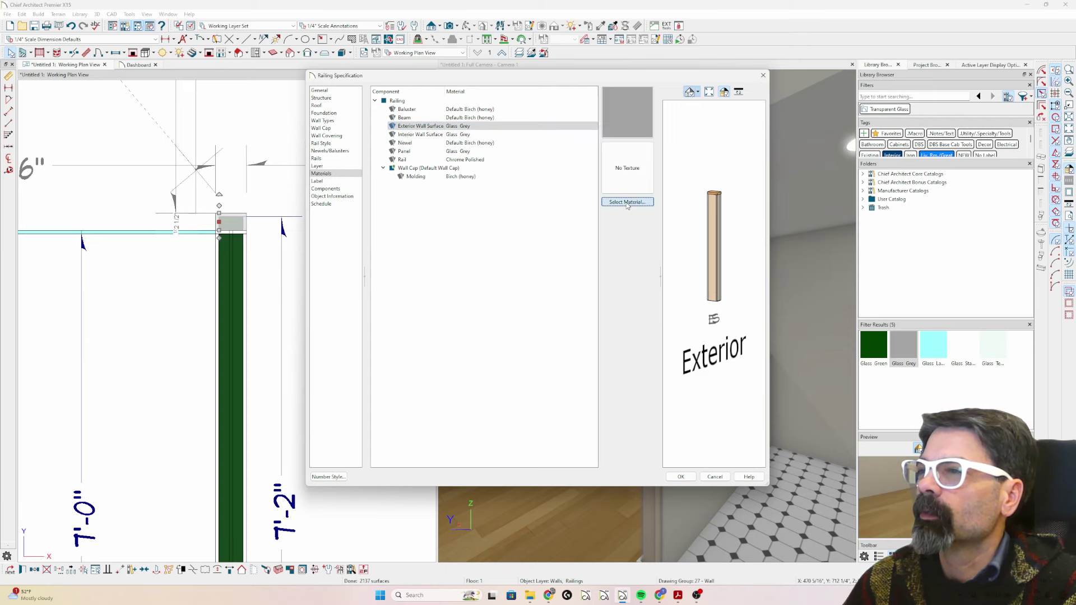
left_click(409, 124)
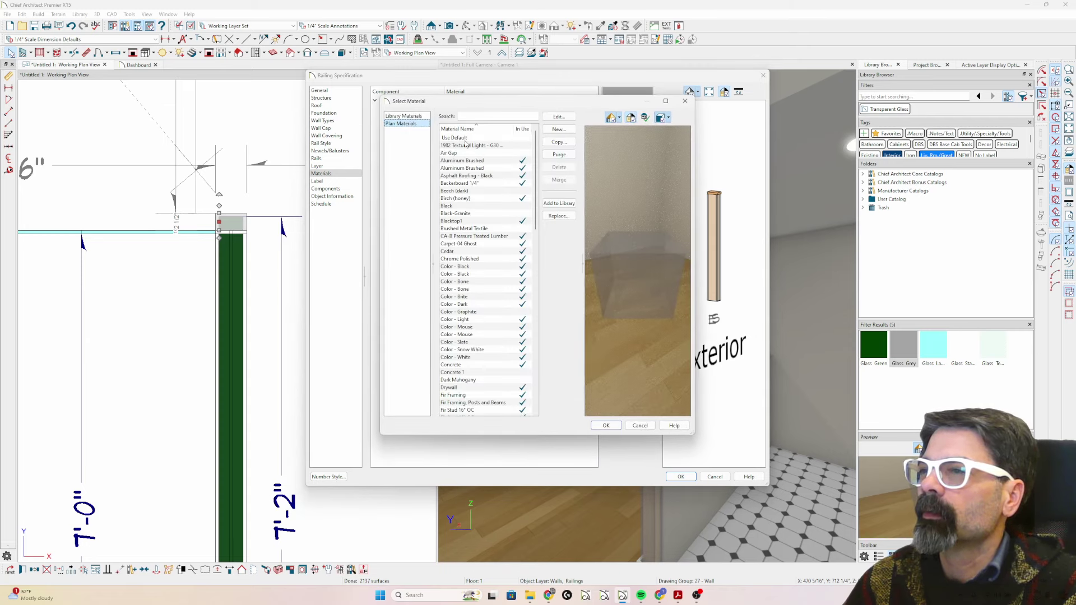
left_click(467, 138)
left_click(605, 424)
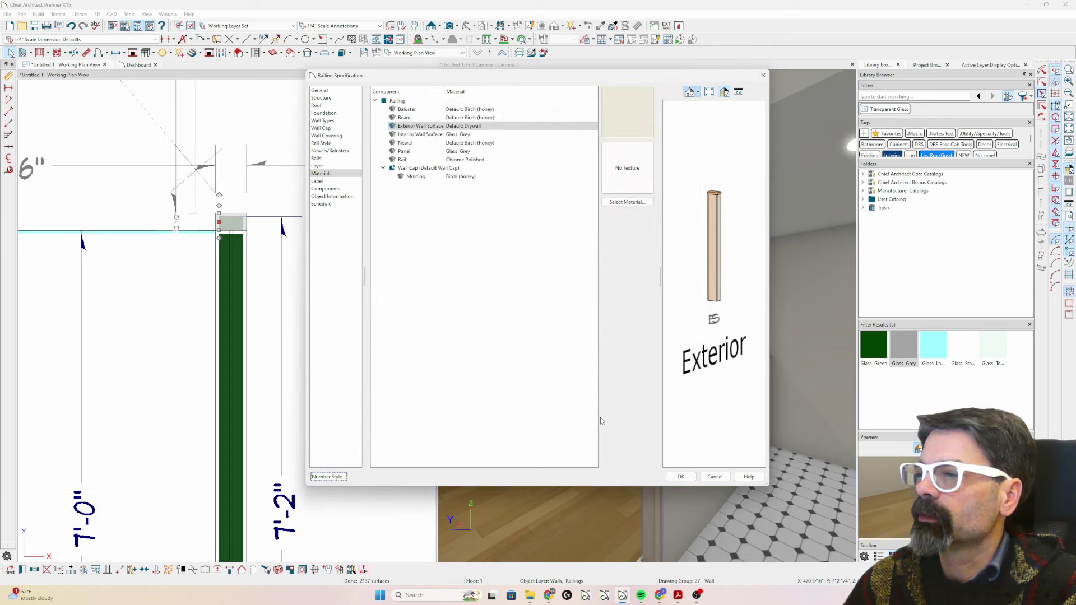
Change the short end segment's interior wall surface material to Use Default and apply the railing specification.
left_click(433, 135)
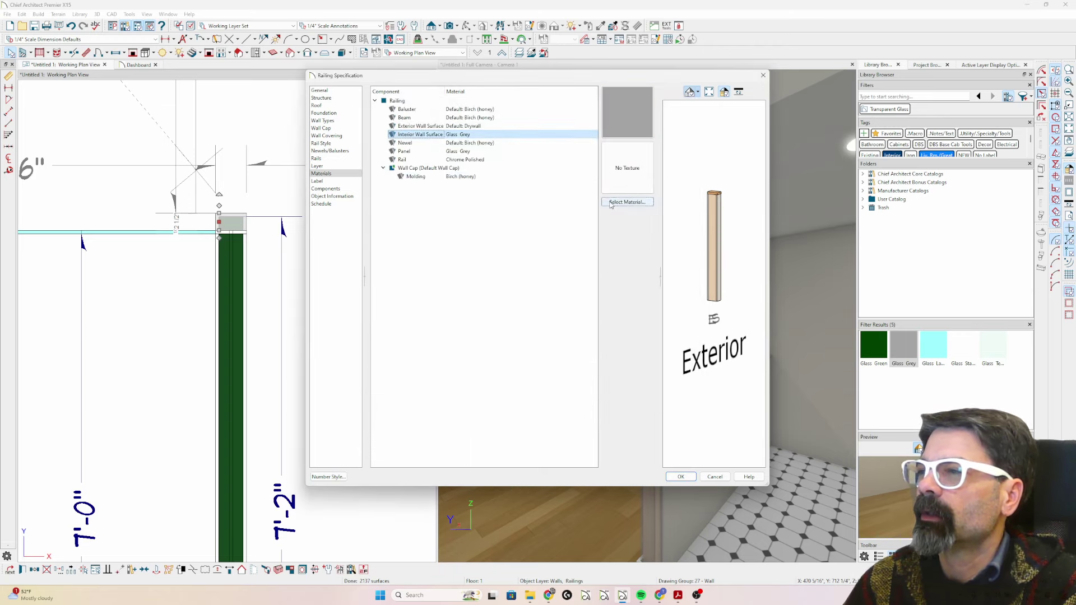
left_click(627, 202)
left_click(407, 126)
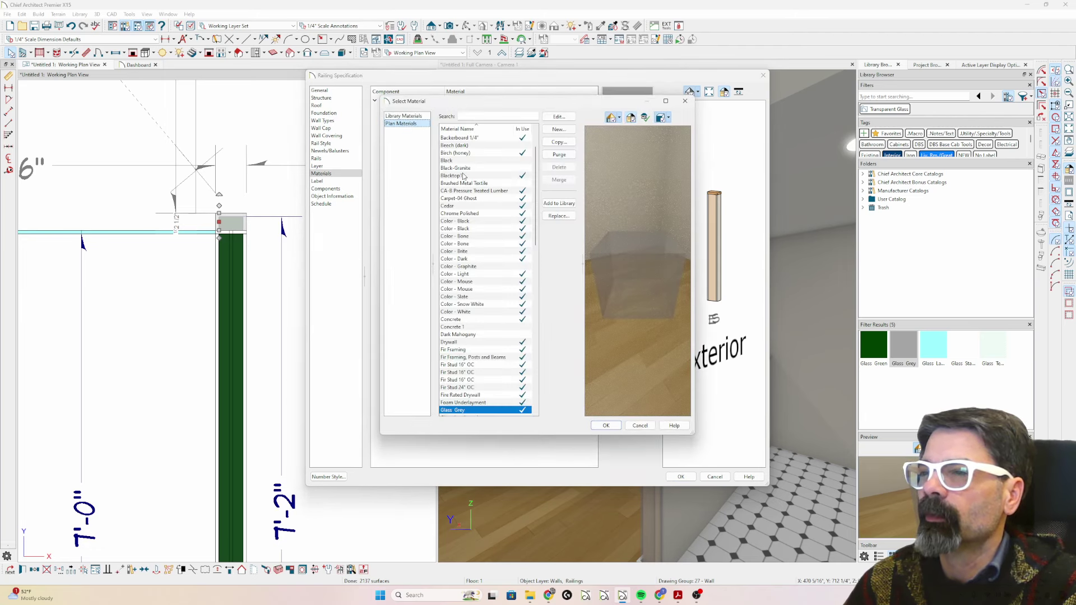
scroll(463, 168, "up", 2)
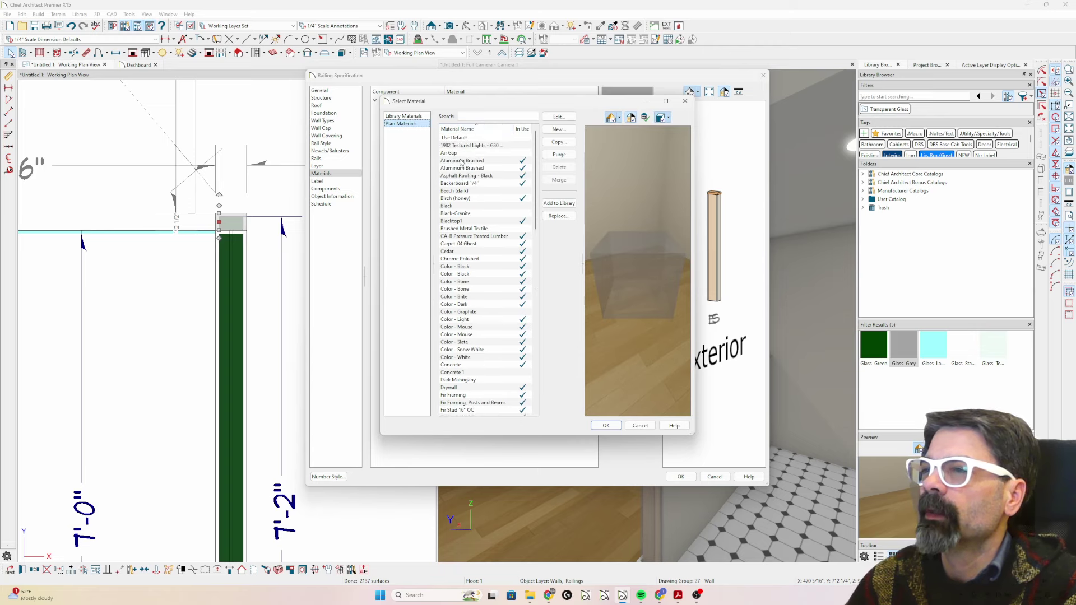
left_click(461, 138)
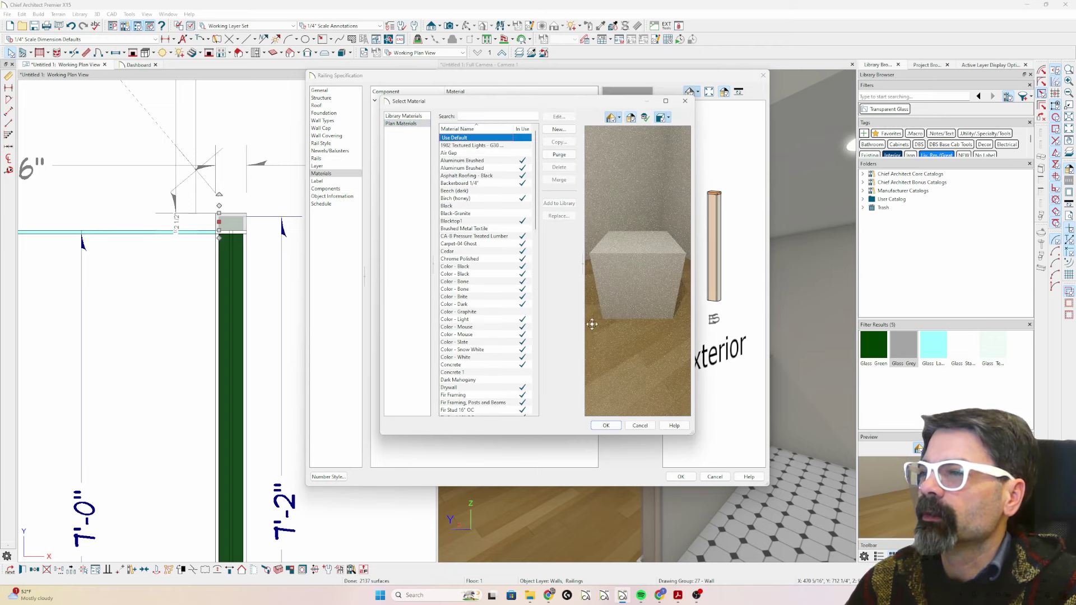
left_click(606, 426)
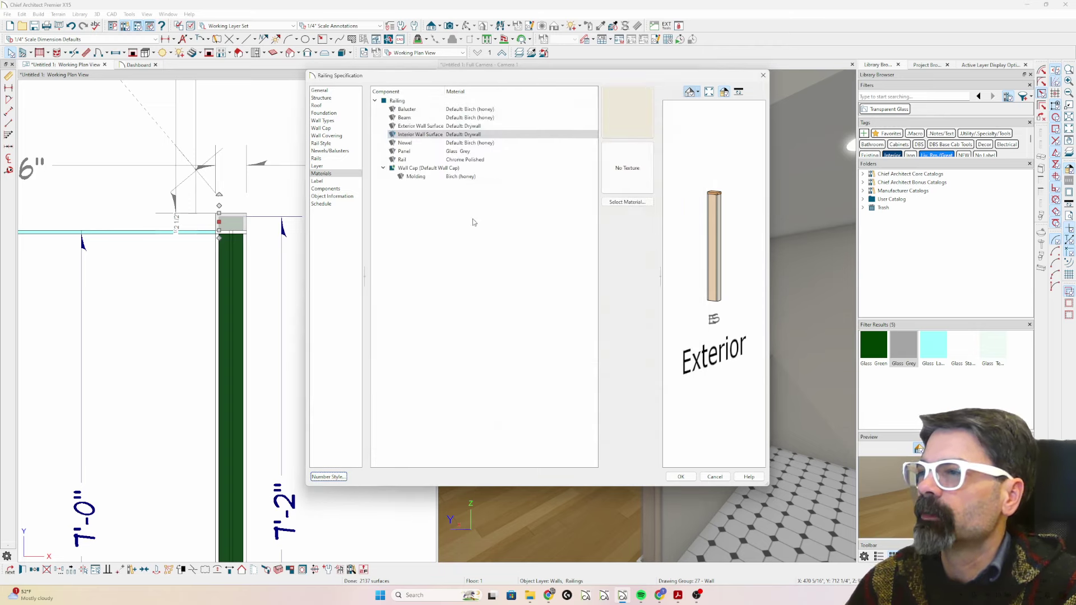
left_click(452, 178)
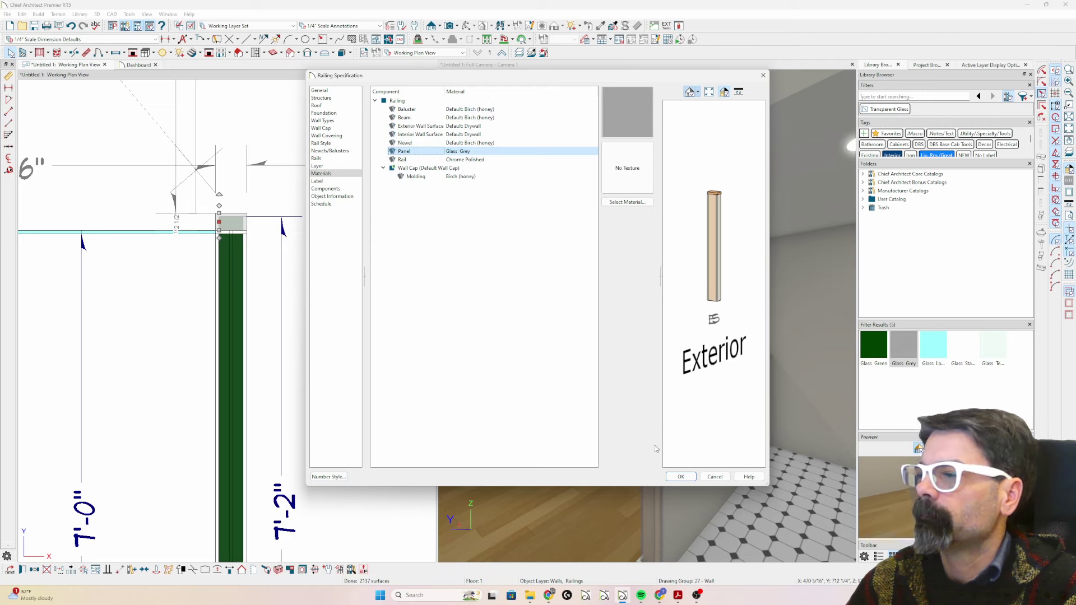
left_click(677, 476)
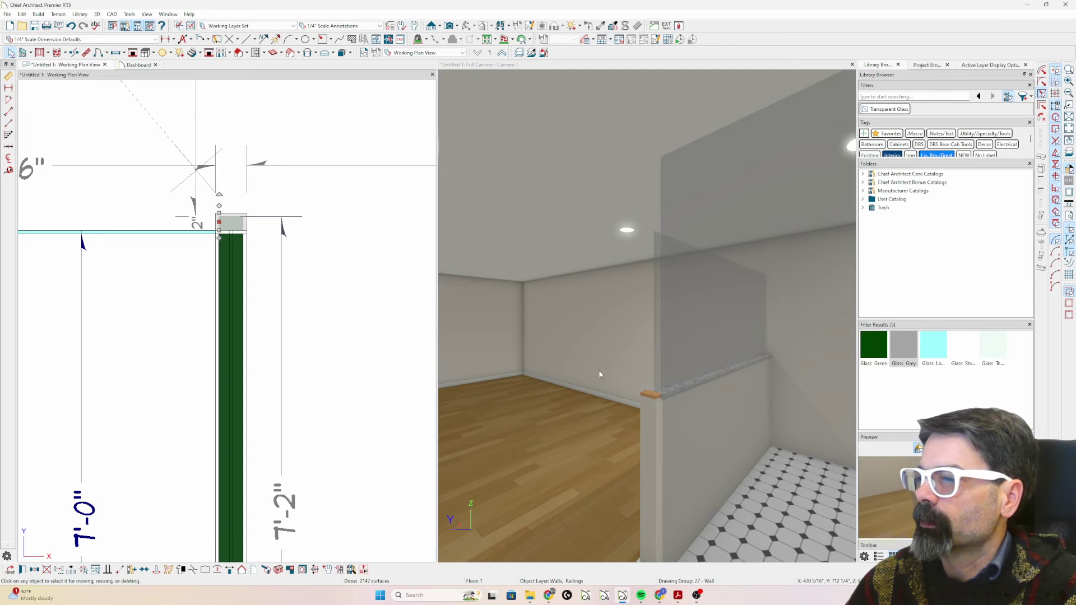
Create a cross section view facing the glass shower wall and select that glass wall where it meets the pony wall.
left_click_drag(588, 400, 680, 407)
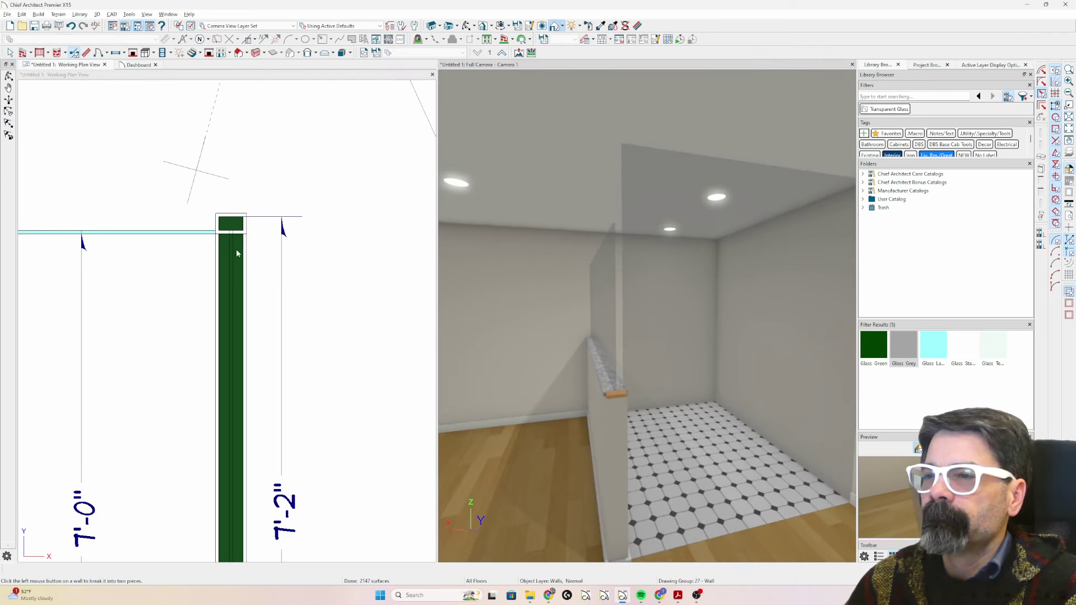
scroll(229, 243, "up", 1)
key("3")
left_click(196, 226)
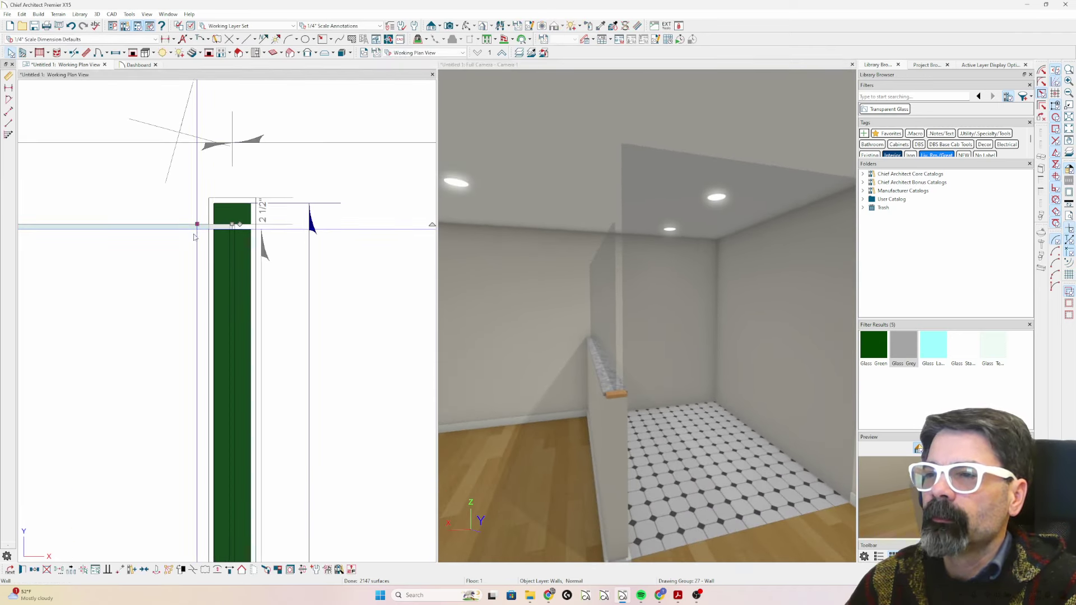
left_click(439, 26)
left_click(451, 55)
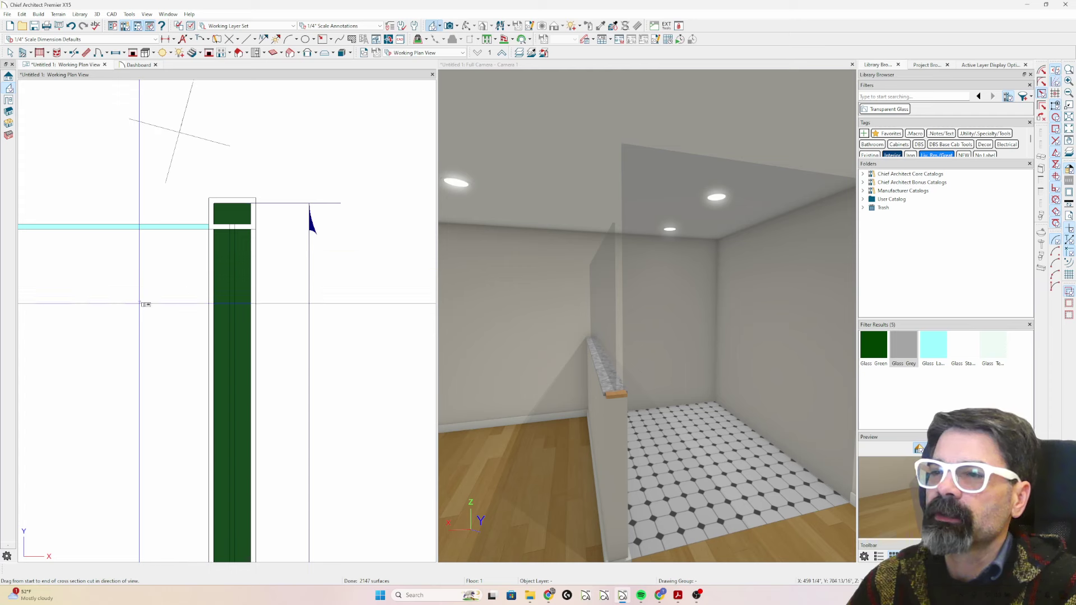
left_click_drag(141, 304, 134, 163)
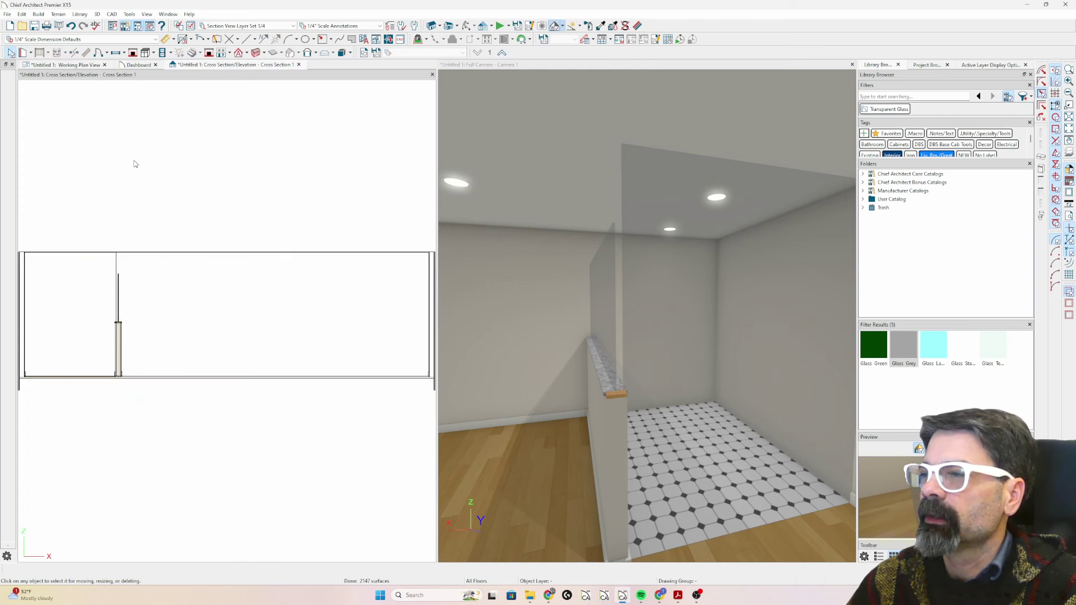
scroll(135, 276, "up", 3)
left_click(135, 276)
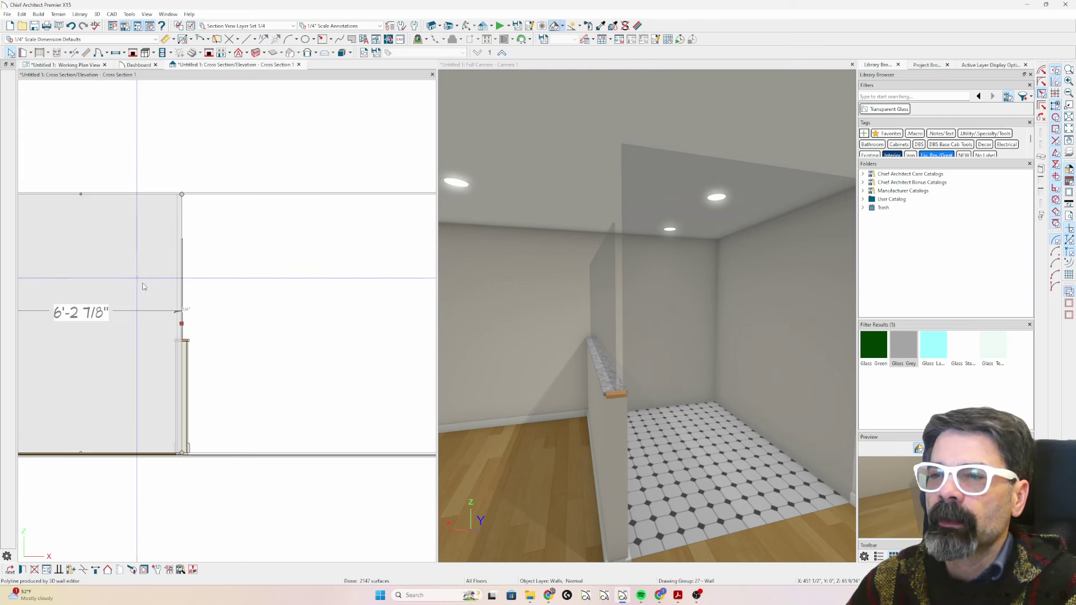
scroll(154, 268, "up", 2)
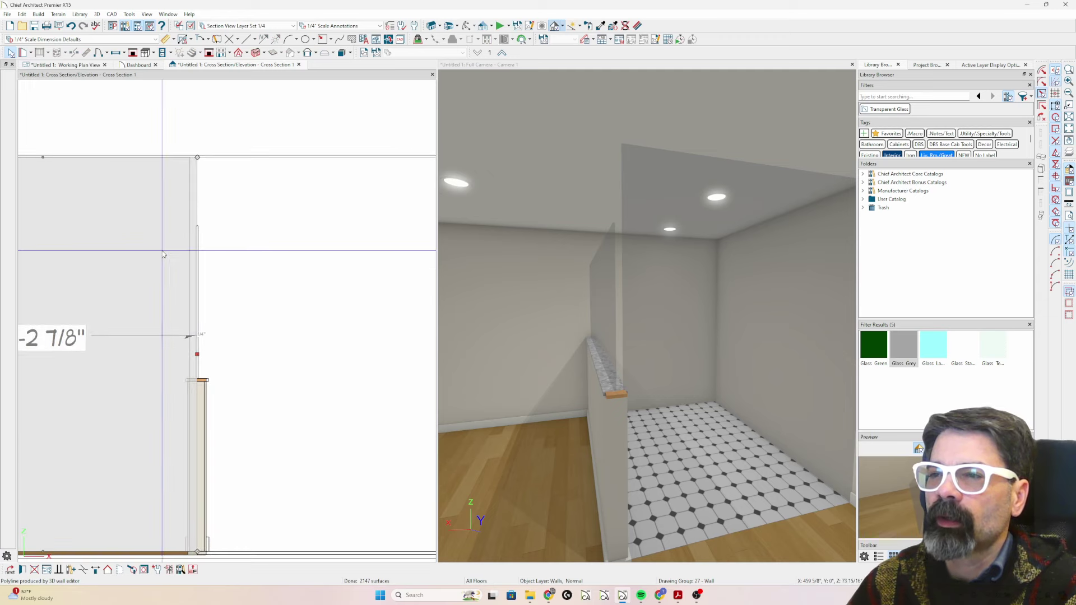
scroll(163, 236, "up", 2)
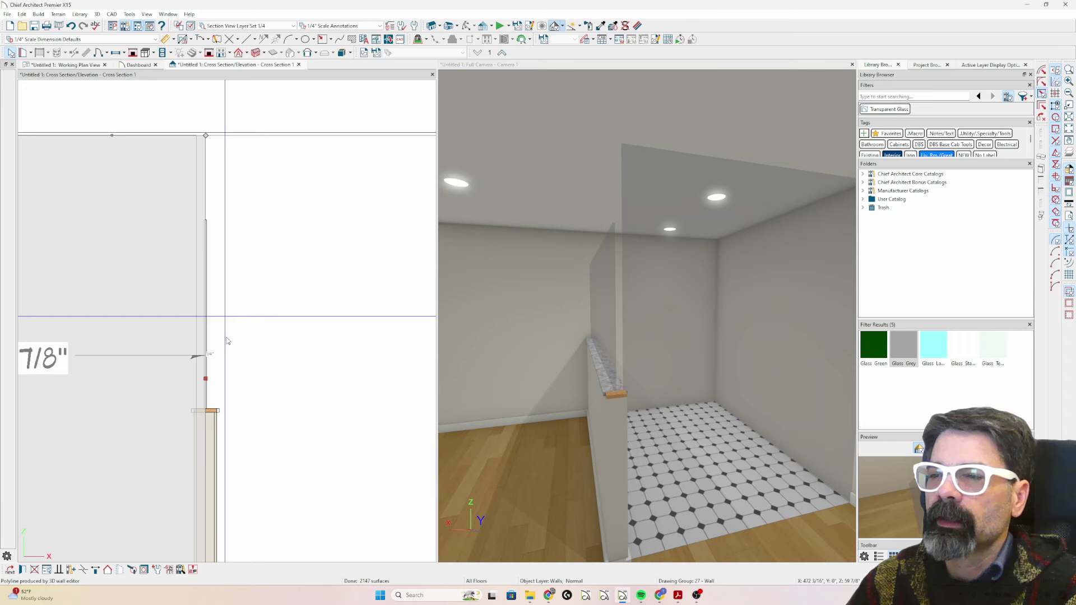
Try to extend the glass shower wall's end edge about 1'-6" beyond the pony wall in the cross section, and undo it.
left_click_drag(206, 379, 297, 385)
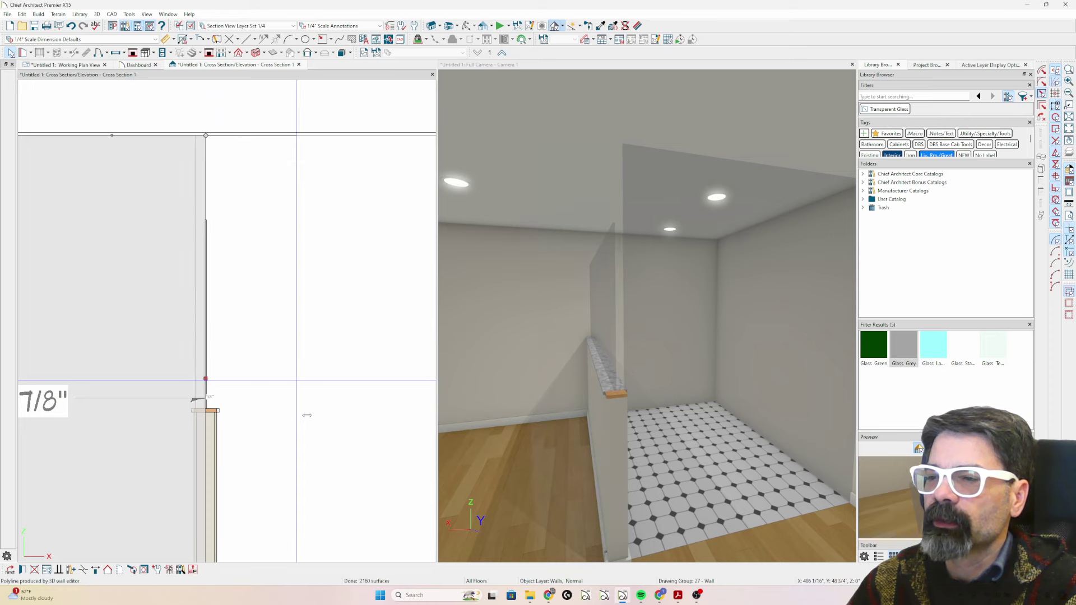
left_click(296, 429)
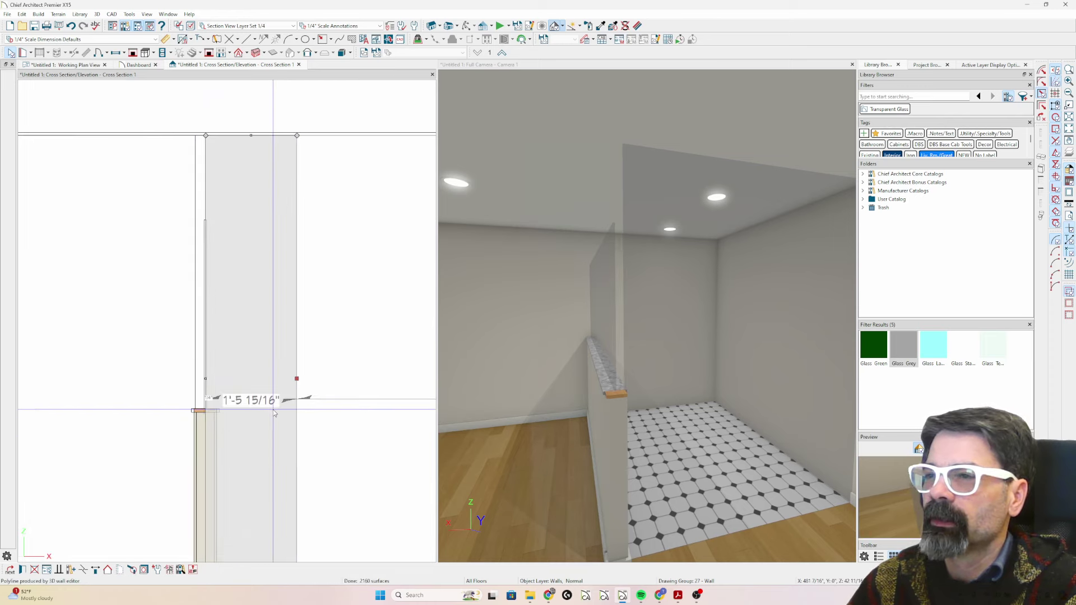
left_click(556, 403)
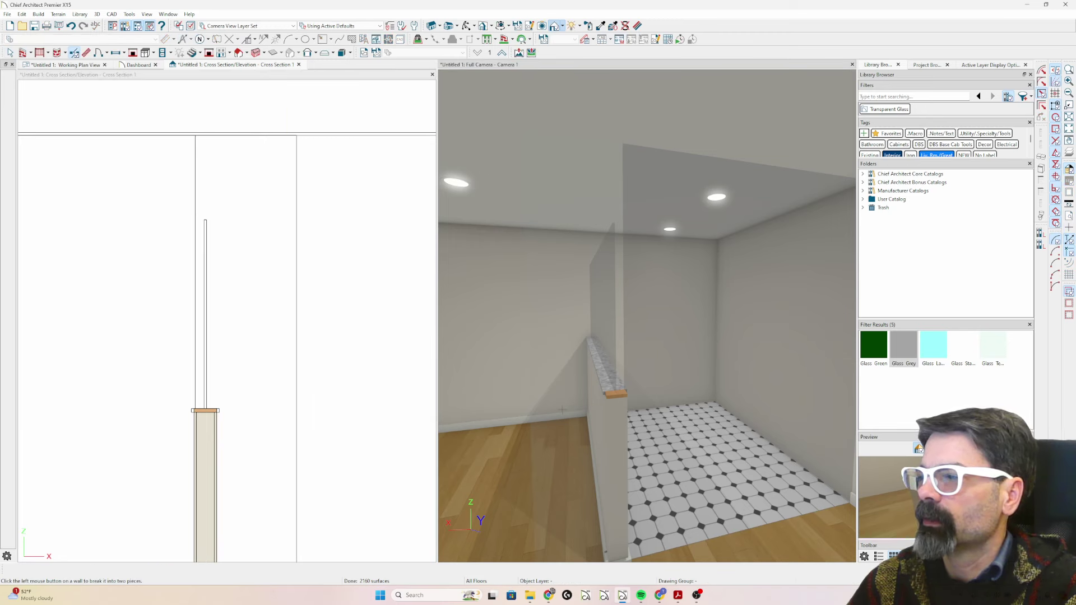
left_click(74, 52)
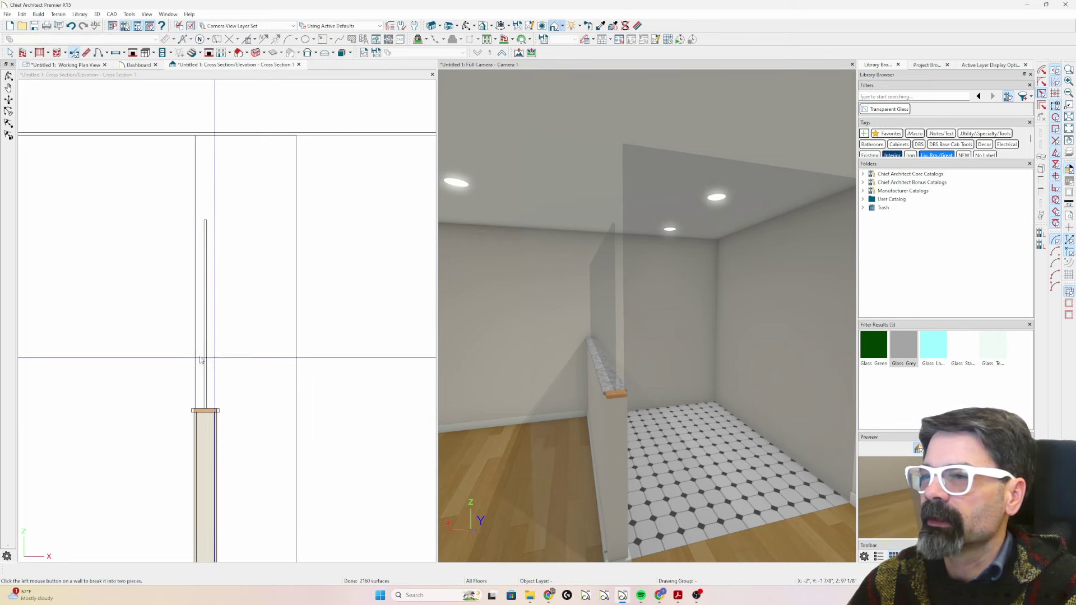
left_click(258, 373)
left_click_drag(279, 383, 171, 404)
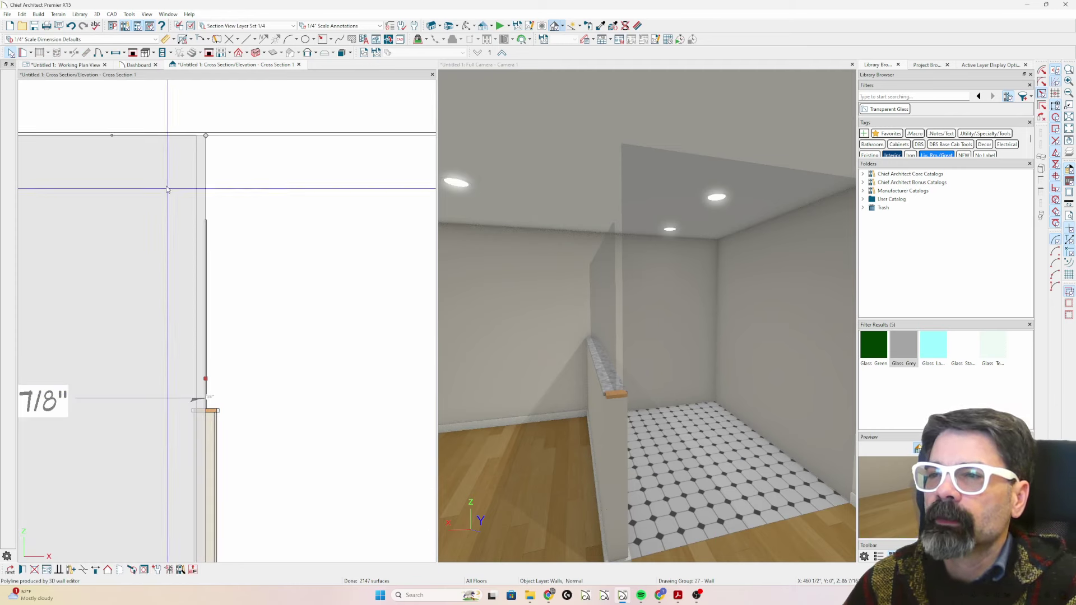
Break the glass shower wall's top and bottom edges and notch its lower end around the pony wall's top and face.
key("3")
left_click(169, 139)
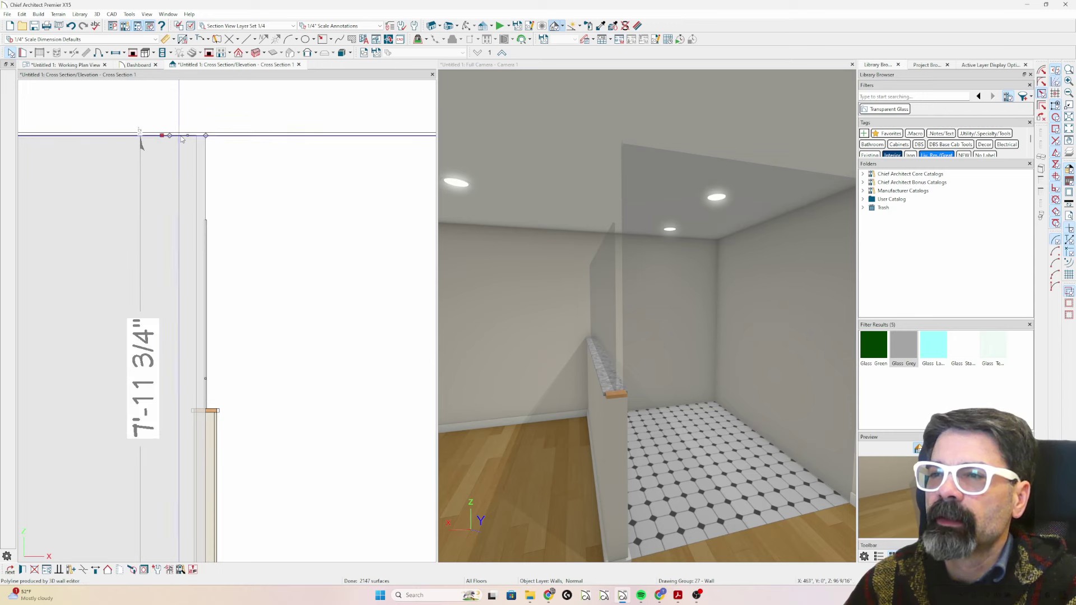
scroll(201, 220, "down", 1)
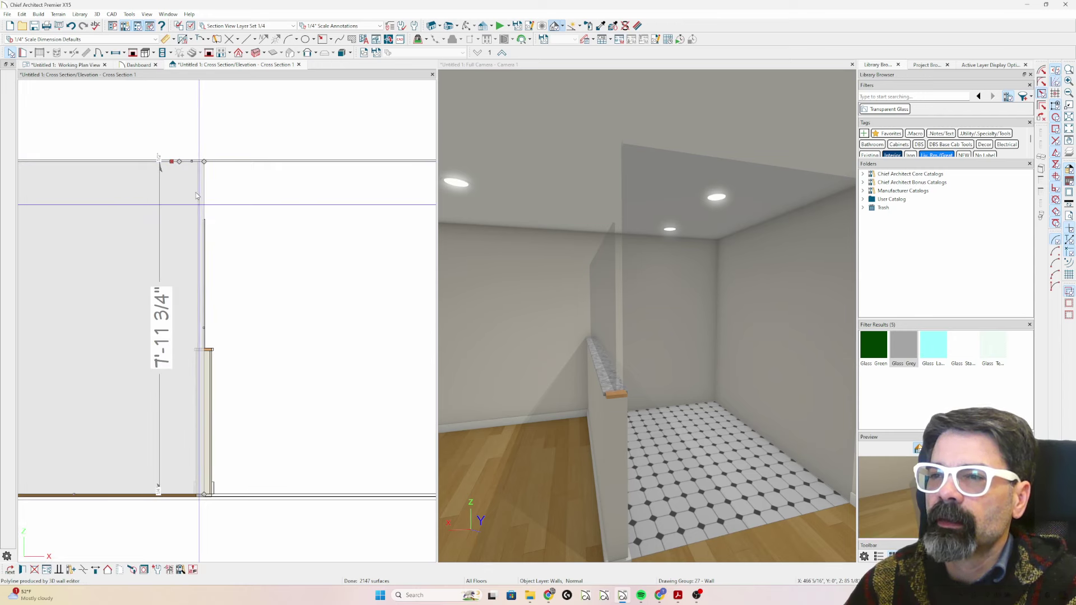
key("3")
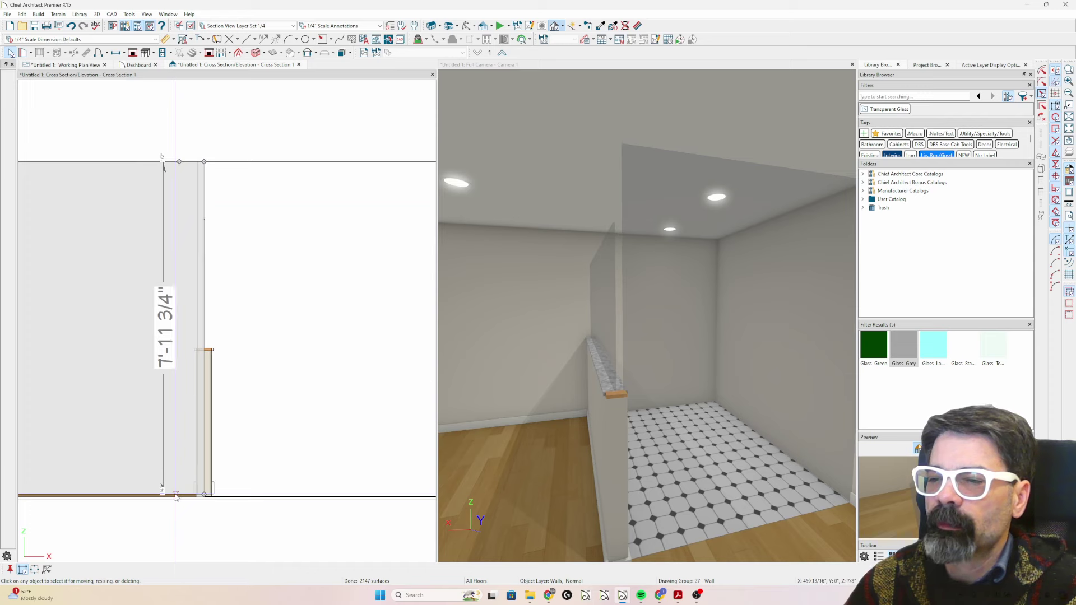
left_click(181, 495)
left_click_drag(185, 495, 203, 349)
scroll(173, 429, "up", 2)
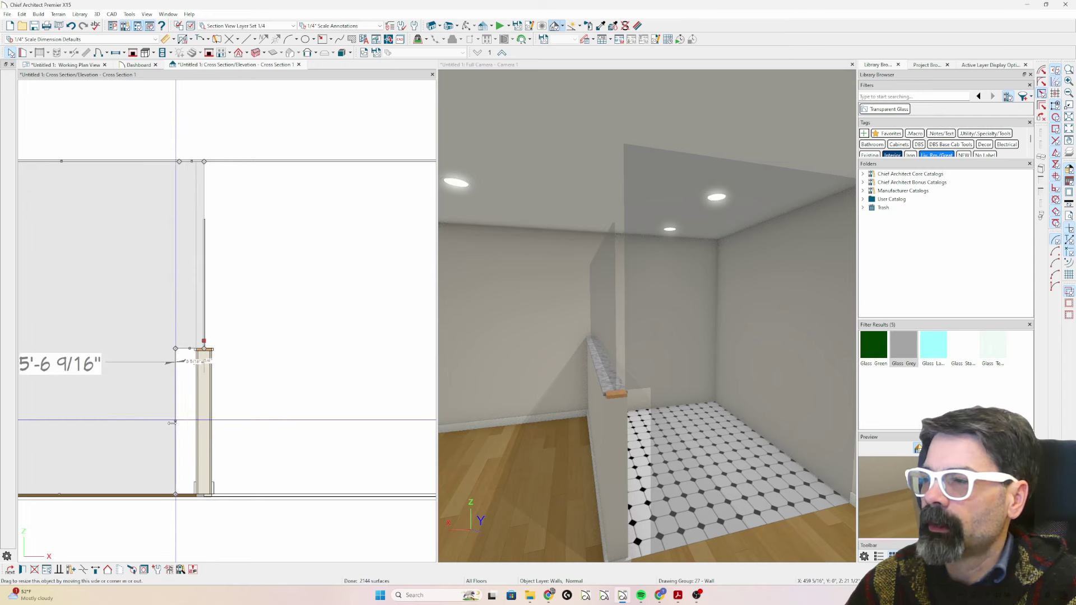
left_click_drag(176, 420, 207, 421)
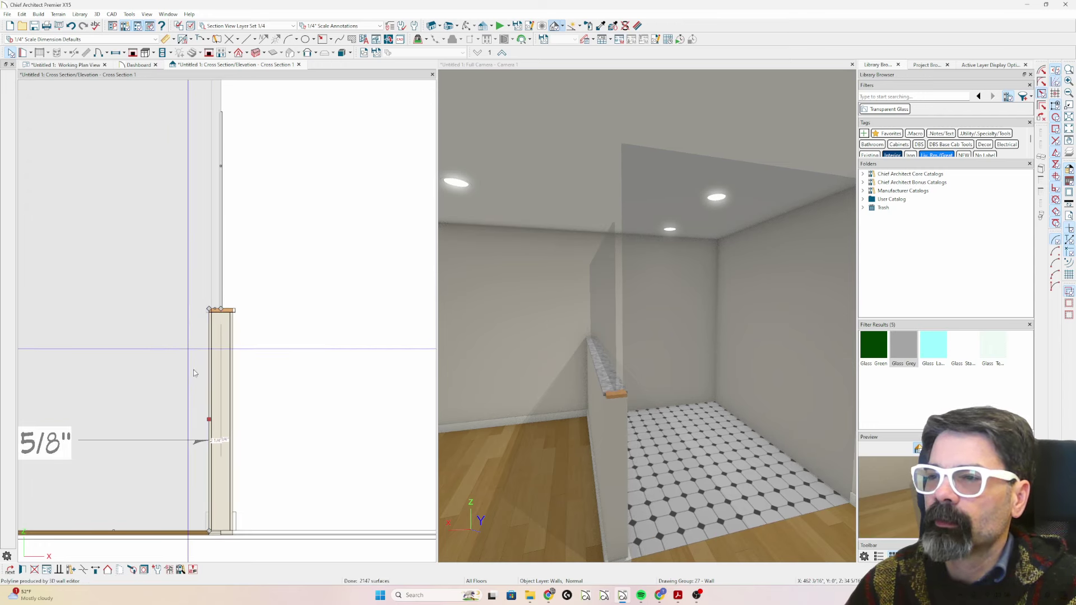
Try to extend the glass edge above the pony wall outward past the pony wall's far face, and undo it.
scroll(196, 255, "down", 2)
scroll(199, 252, "up", 2)
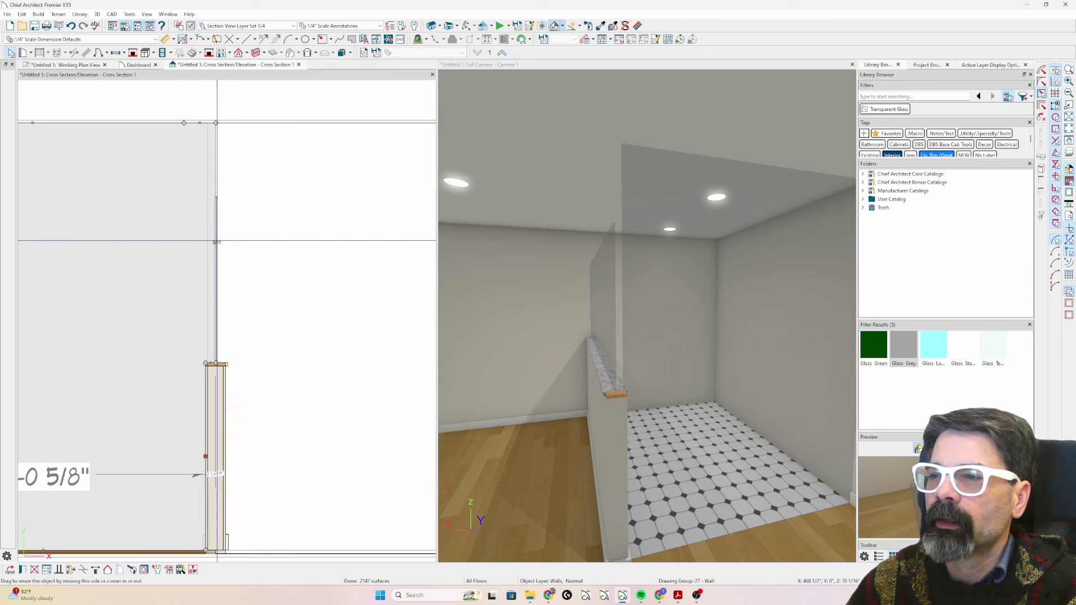
left_click_drag(215, 245, 237, 245)
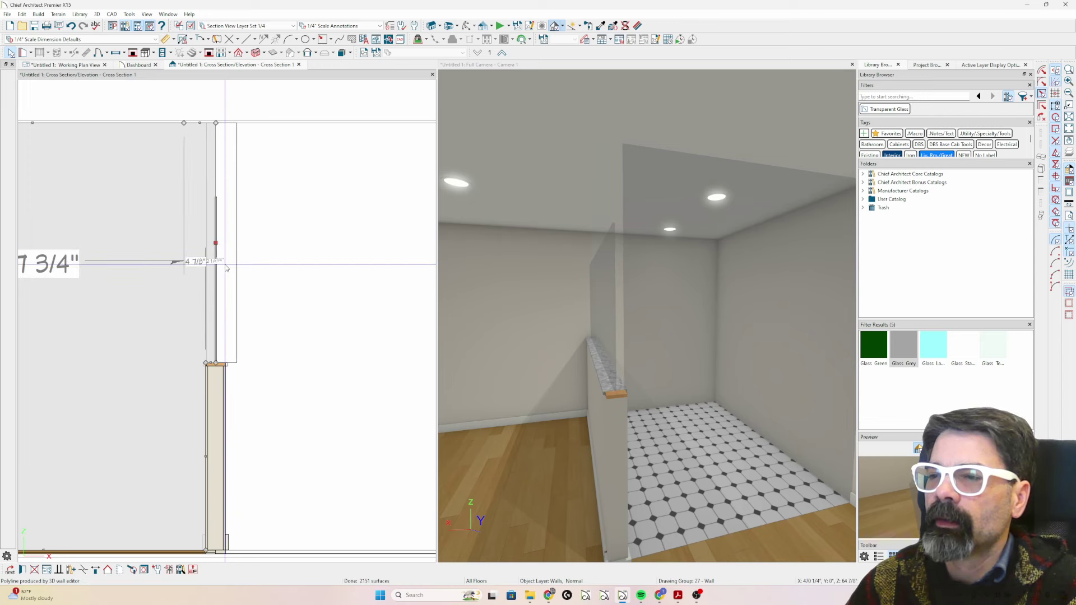
left_click(225, 264)
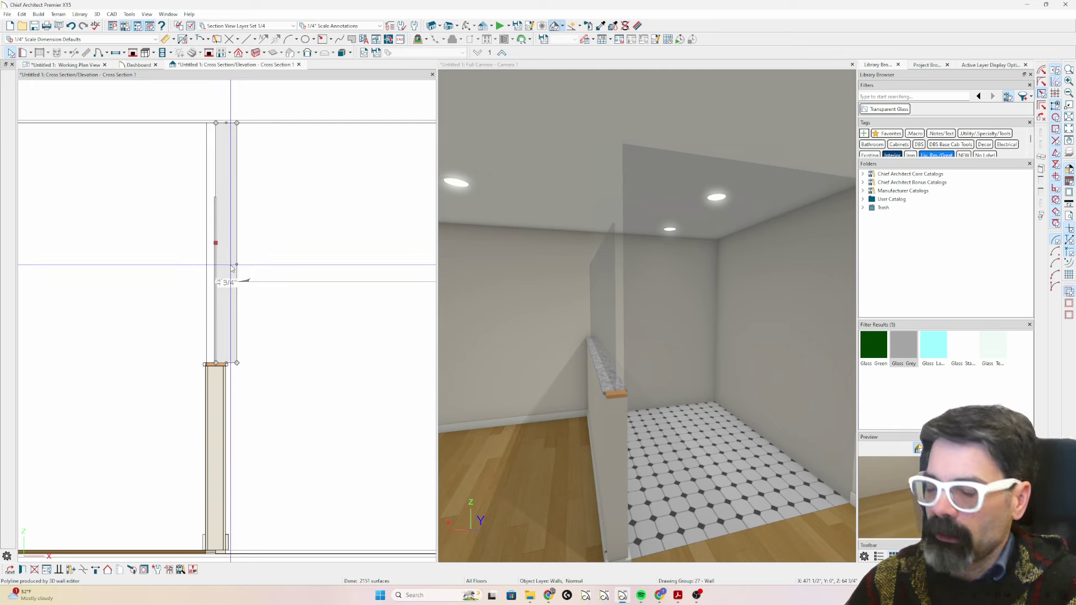
key("ctrl+z")
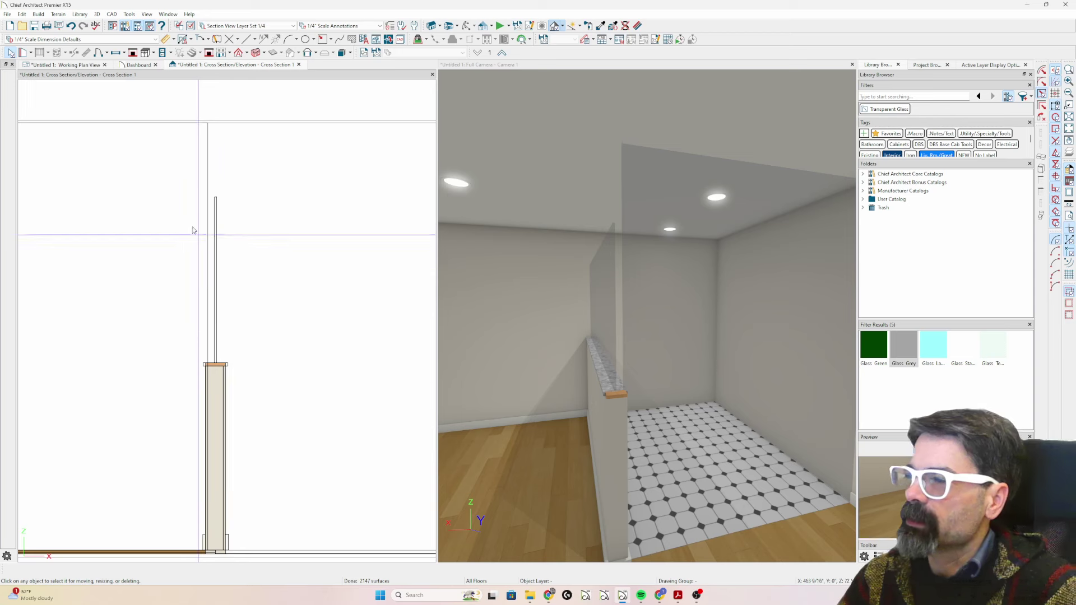
Lower both parts of the glass wall's top edge about 1'-4 5/8" to line up with the top of the pony wall's glass.
left_click(181, 187)
left_click_drag(182, 189, 217, 197)
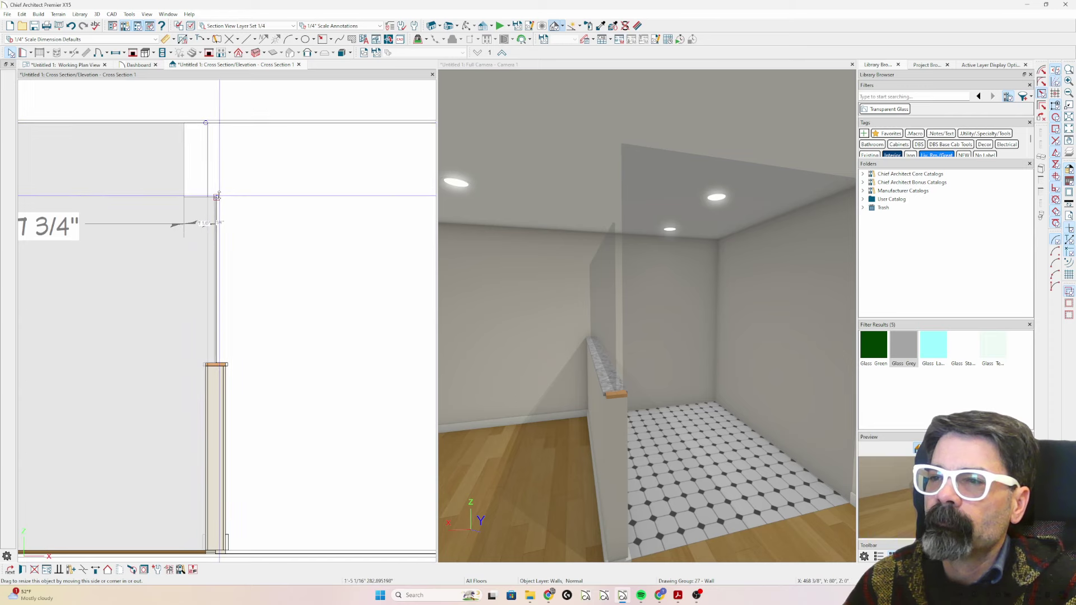
key("Escape")
left_click(140, 156)
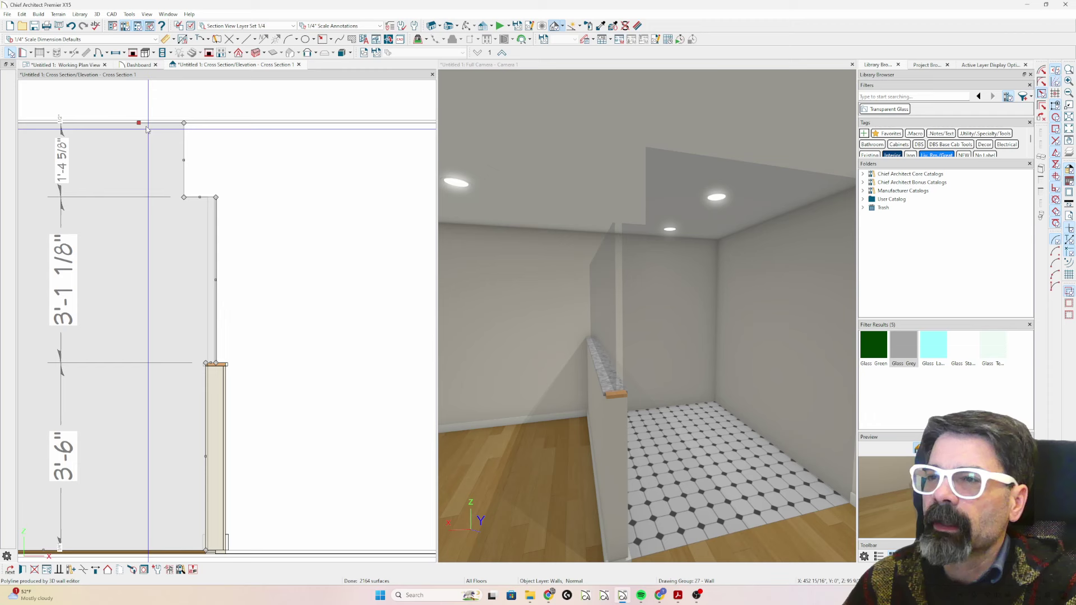
left_click(140, 133)
left_click_drag(140, 133, 201, 200)
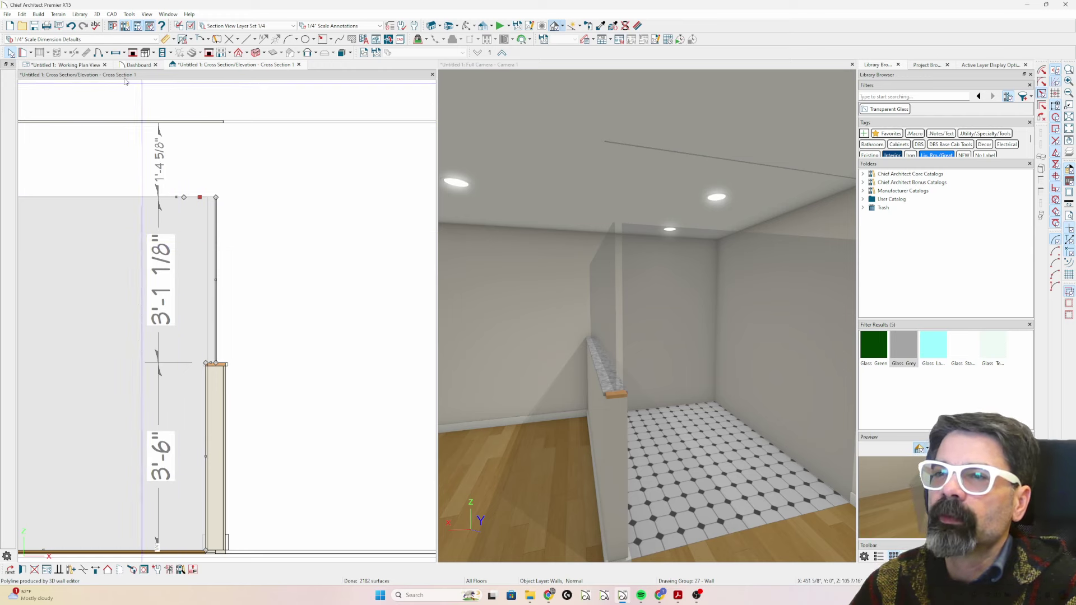
In the plan view, draw a short pony wall return about 3 3/16" long toward the glass wall and delete the old end segment.
left_click(77, 64)
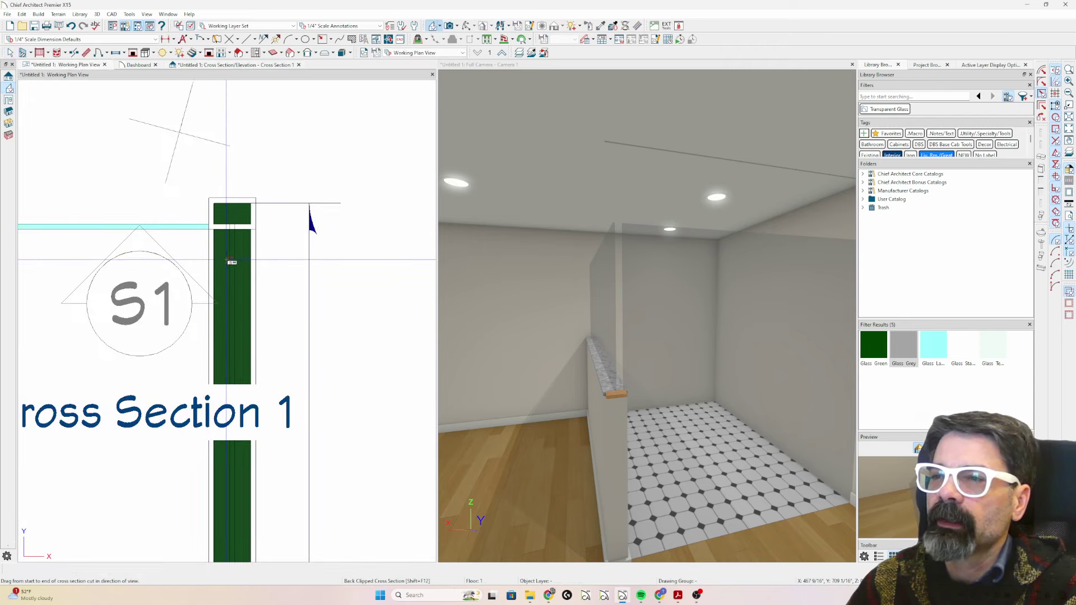
left_click(232, 260)
scroll(224, 227, "up", 2)
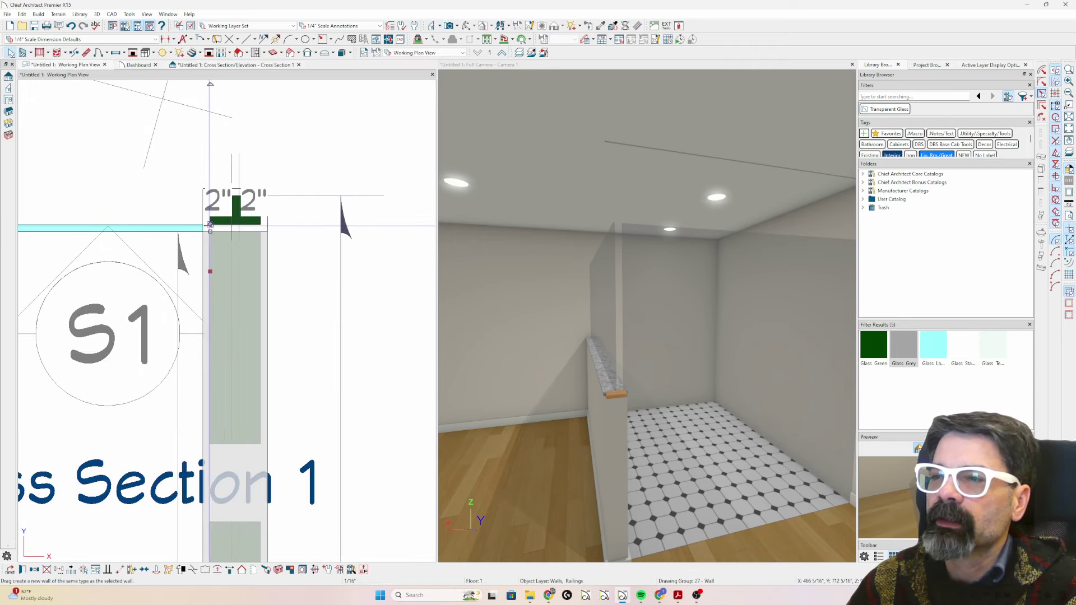
left_click_drag(210, 228, 194, 233)
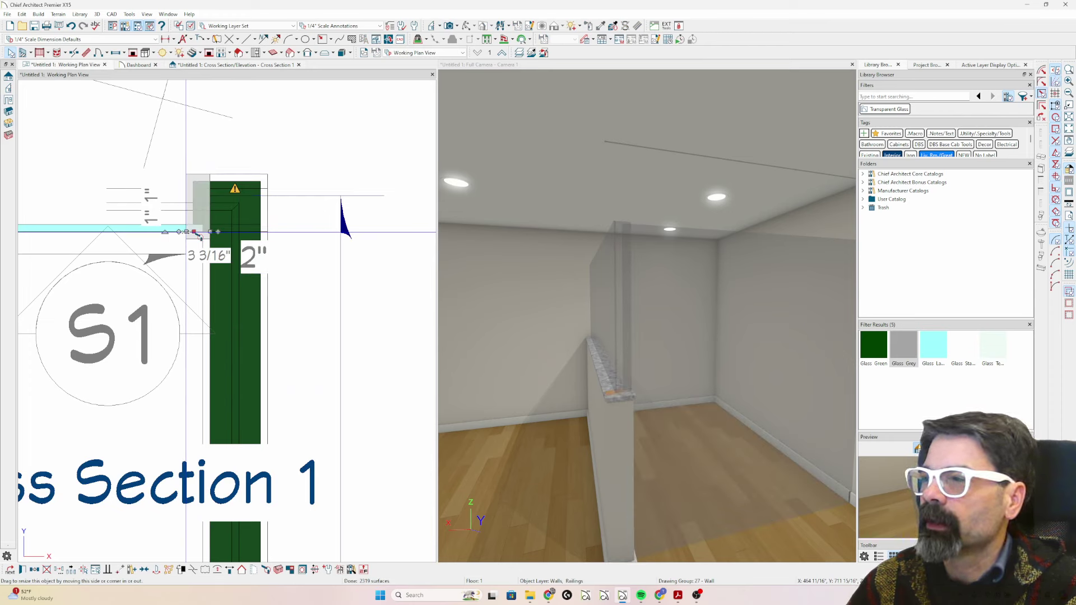
left_click_drag(197, 234, 156, 251)
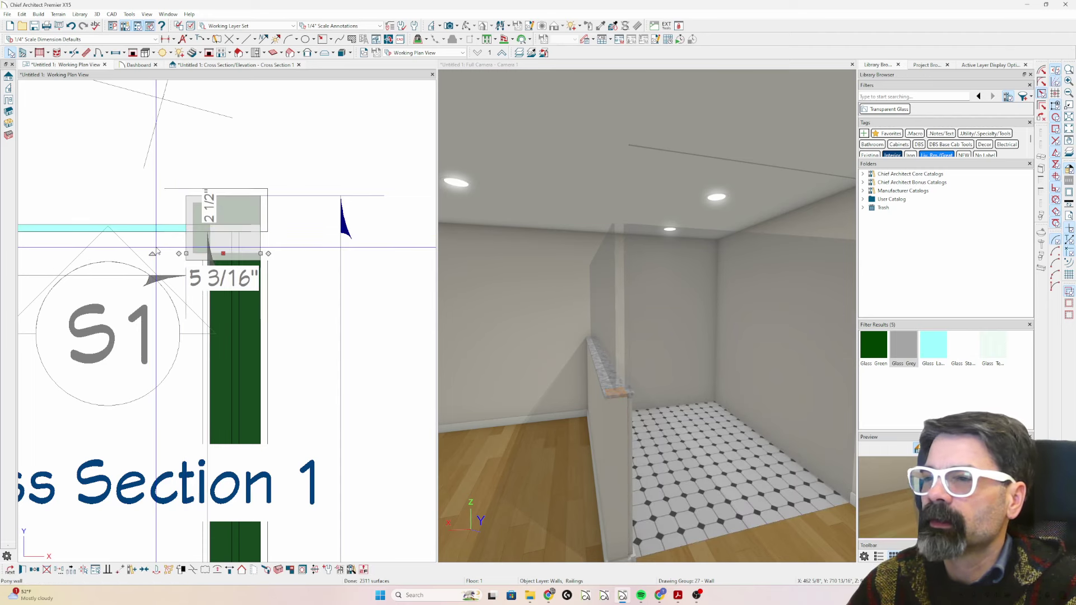
left_click(243, 208)
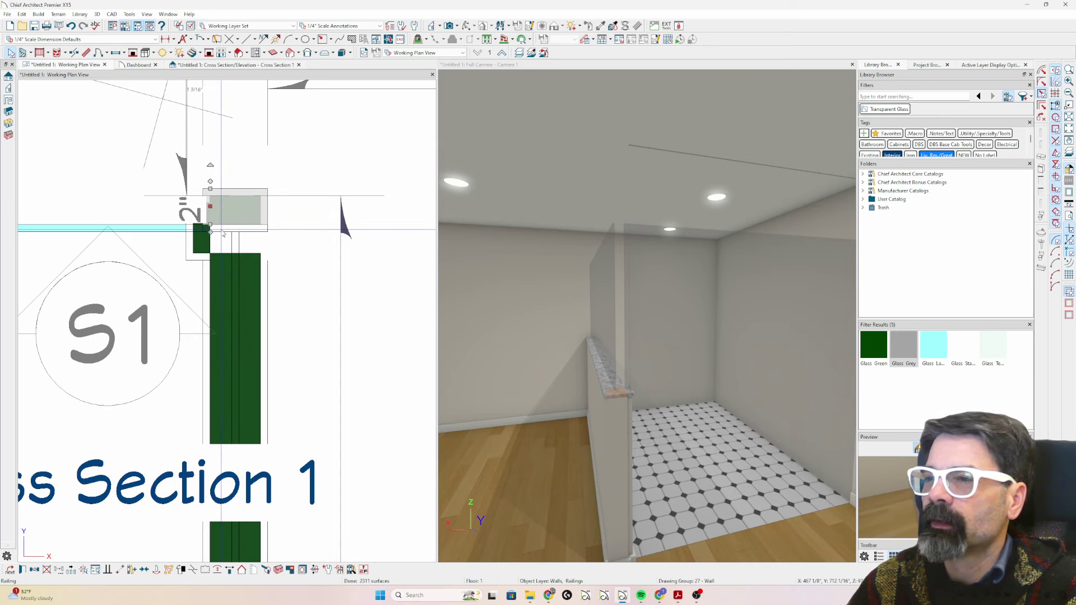
key("Delete")
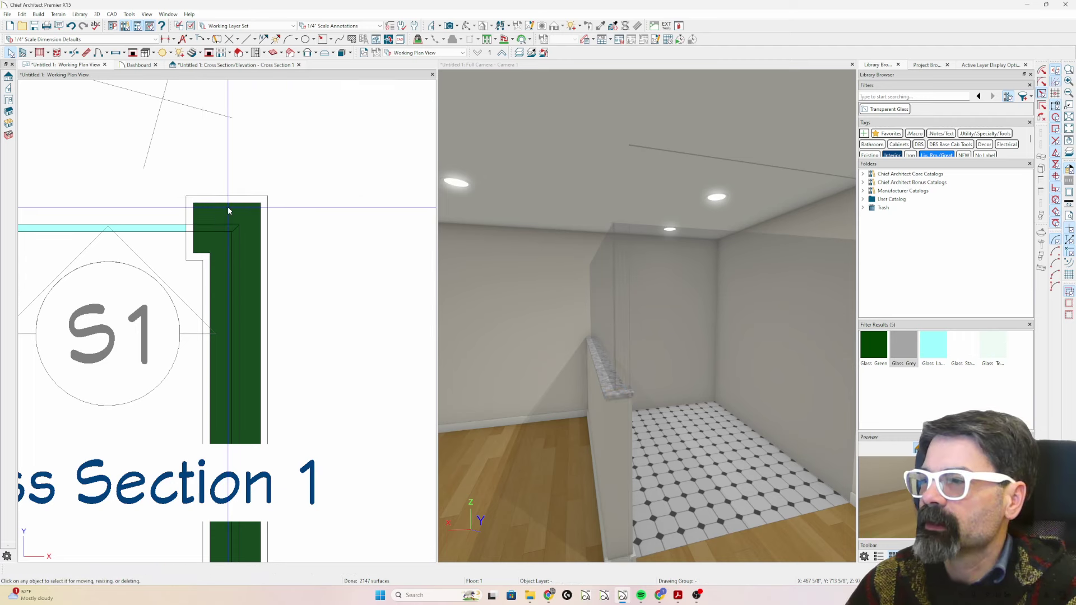
Try a wall length of .5 inch for the short return segment and check its unconnected wall warning.
left_click(176, 248)
scroll(180, 250, "up", 3)
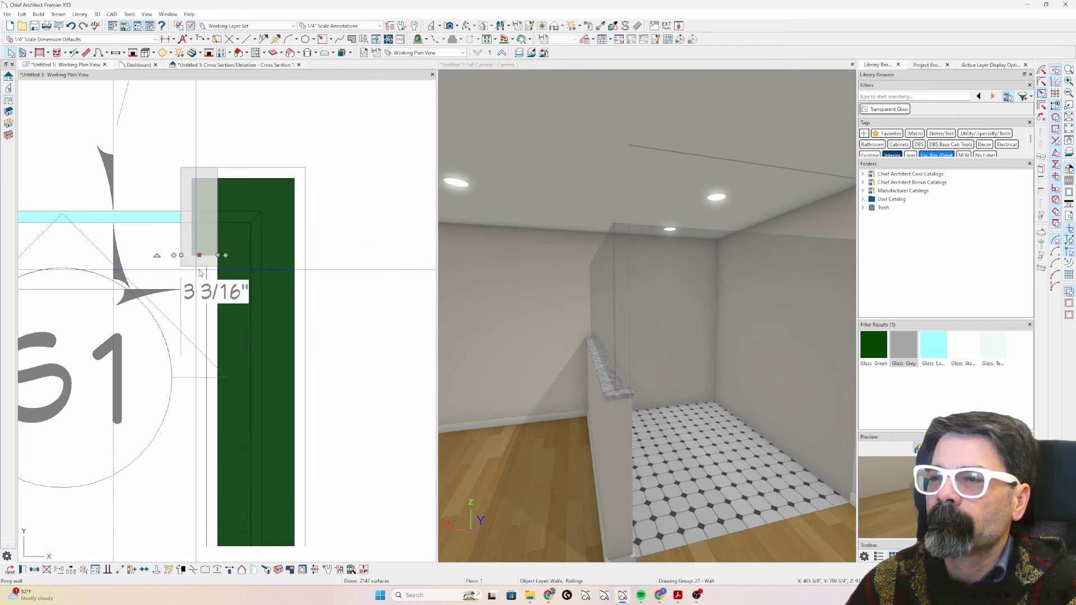
double_click(200, 270)
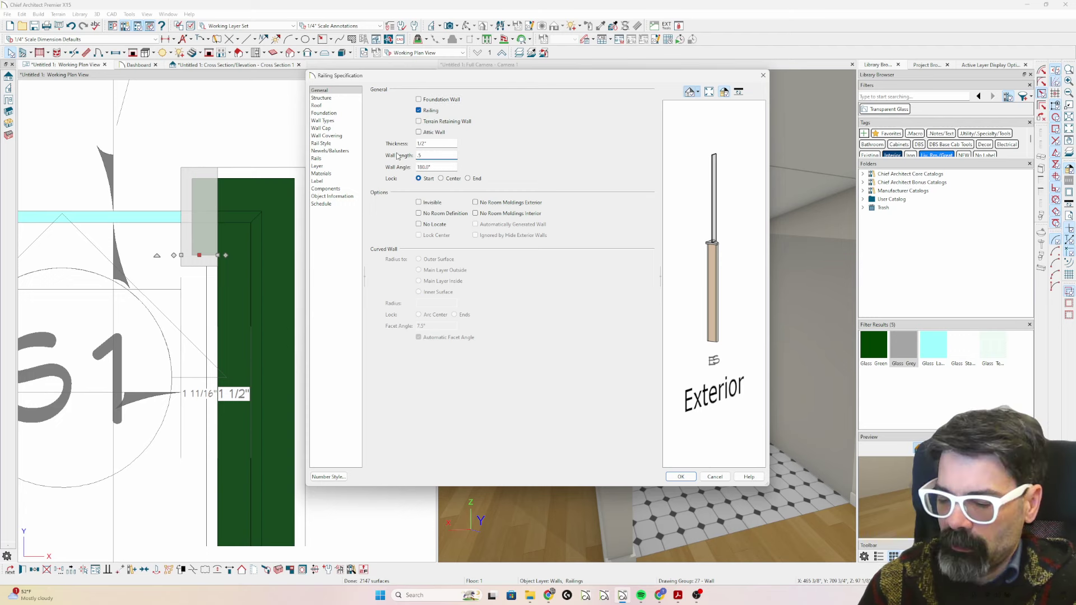
key("Return")
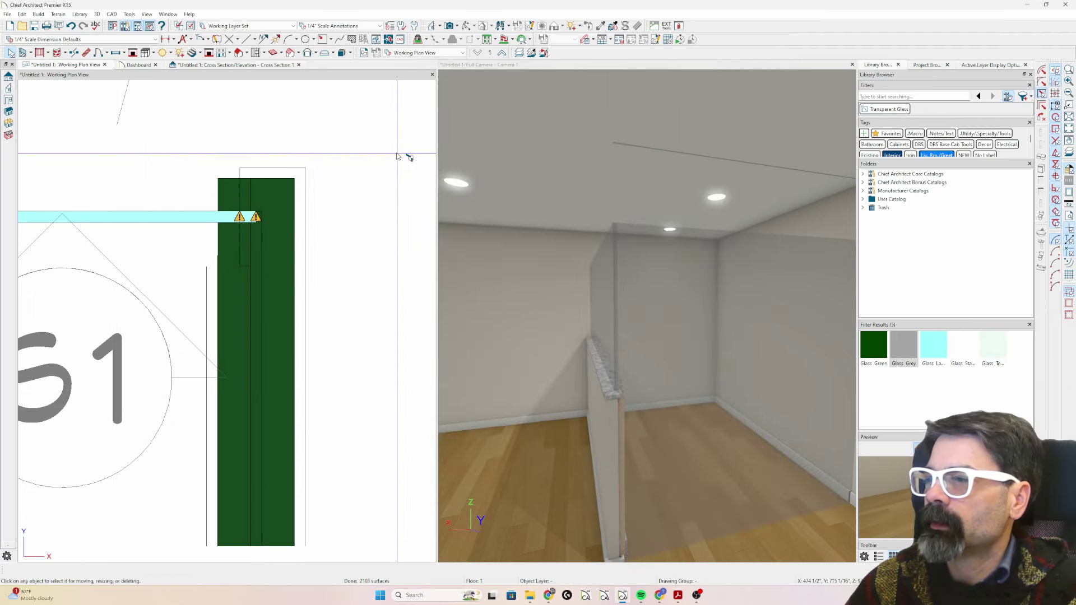
key("Escape")
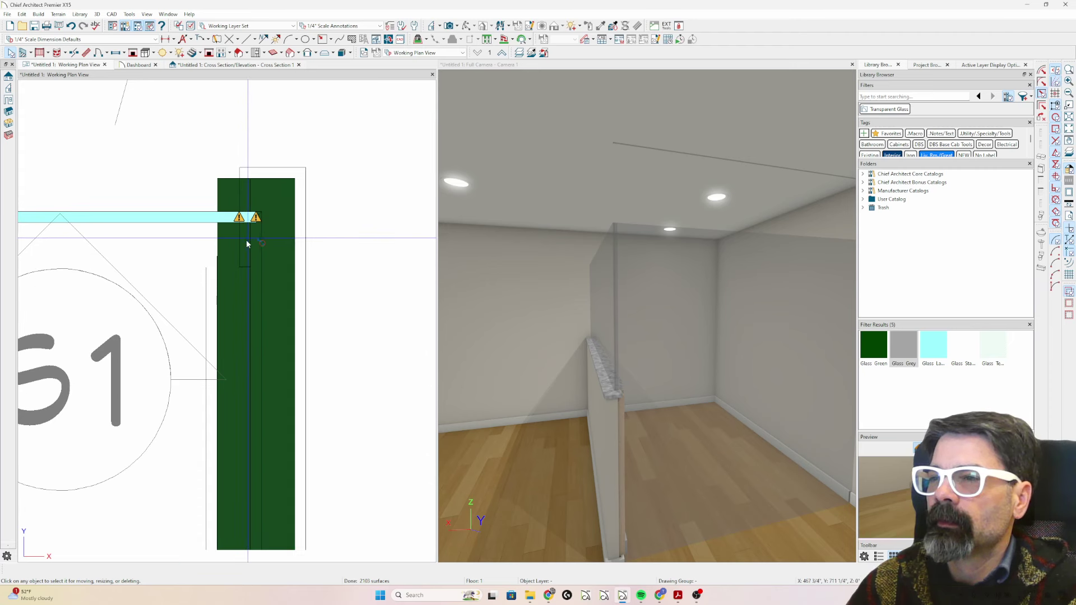
right_click(241, 219)
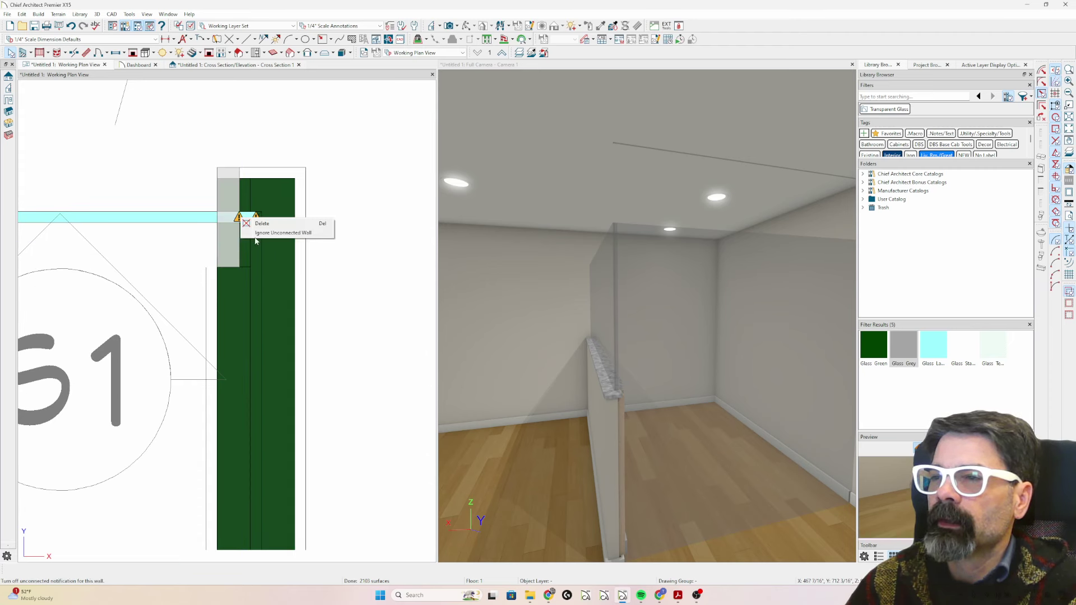
left_click(256, 240)
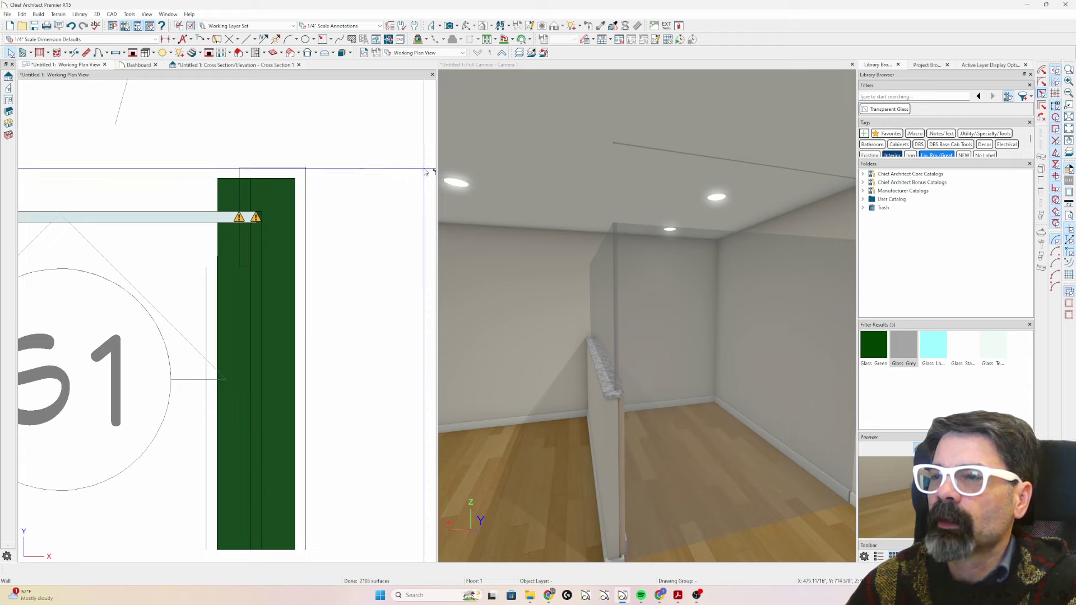
scroll(255, 219, "down", 3)
left_click(264, 269)
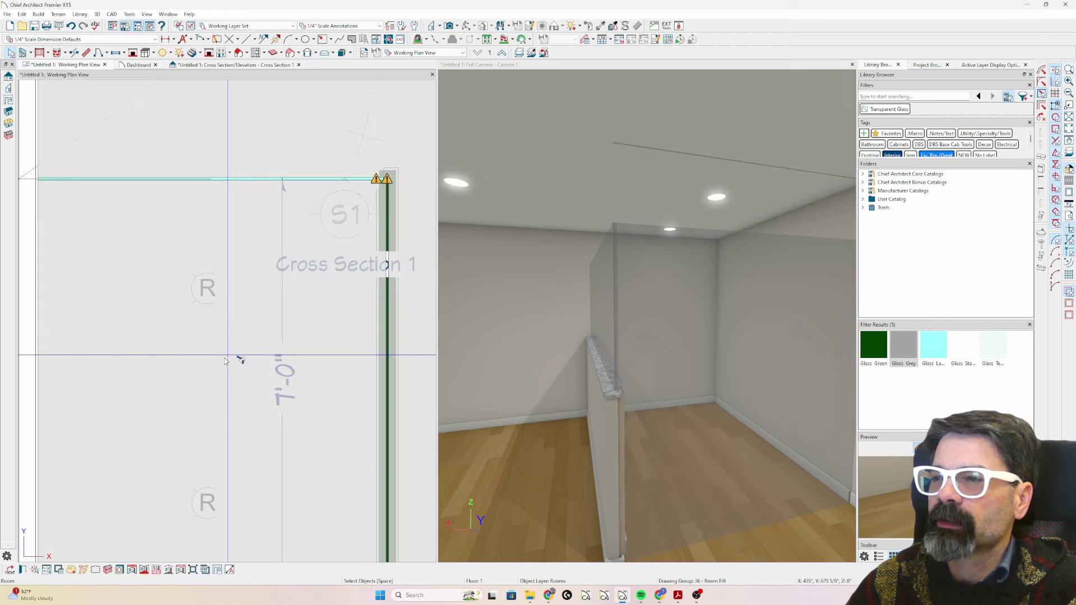
scroll(361, 204, "up", 4)
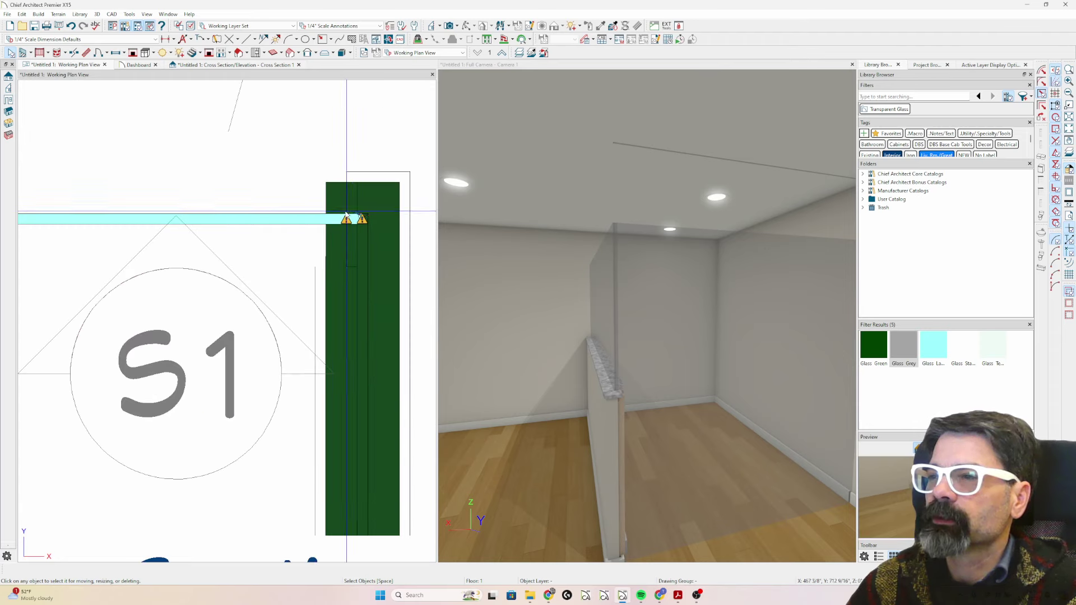
Set the short return segment's wall length to 5/8" in its railing specification.
left_click(351, 217)
left_click(349, 221)
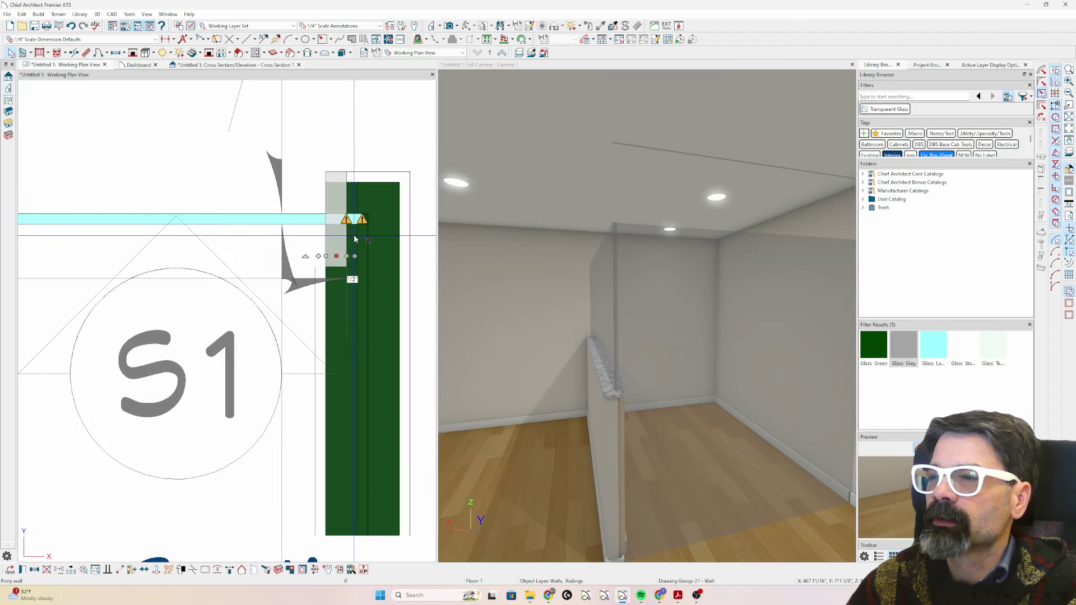
double_click(350, 246)
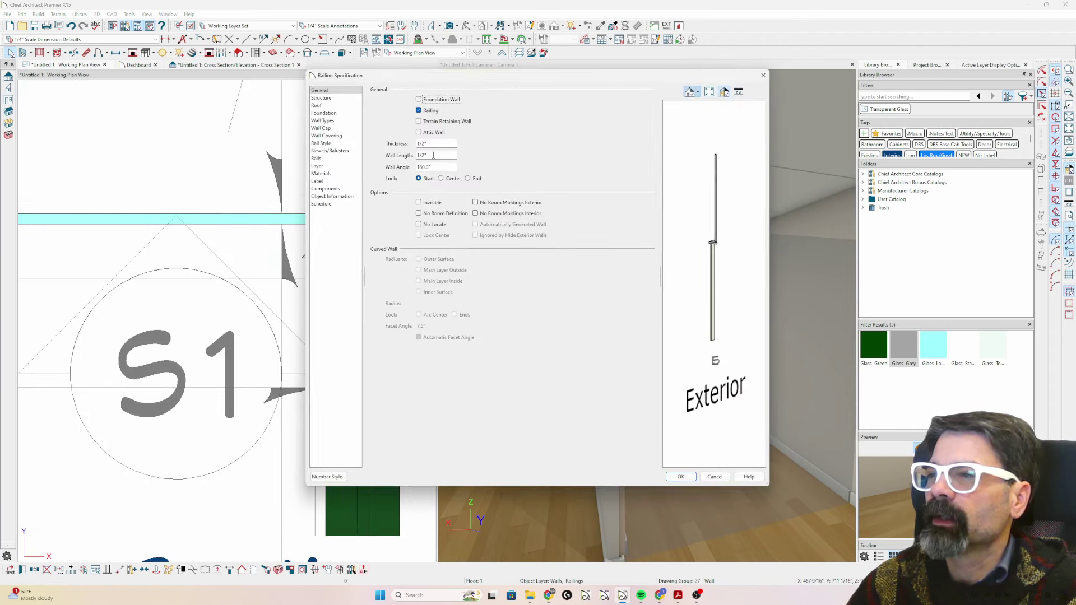
left_click_drag(433, 155, 402, 157)
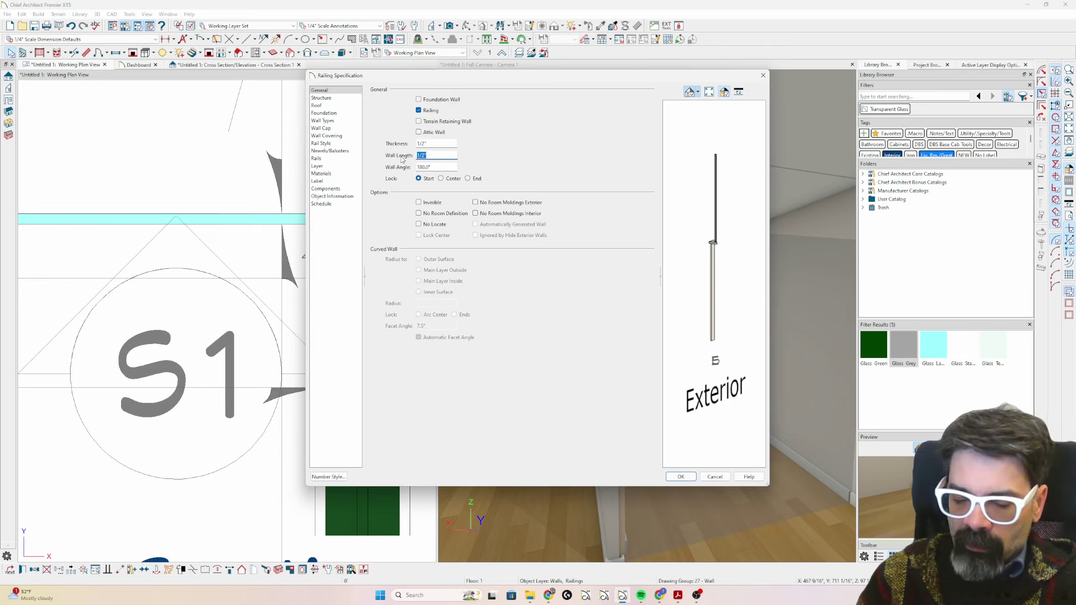
type("5/8")
key("Return")
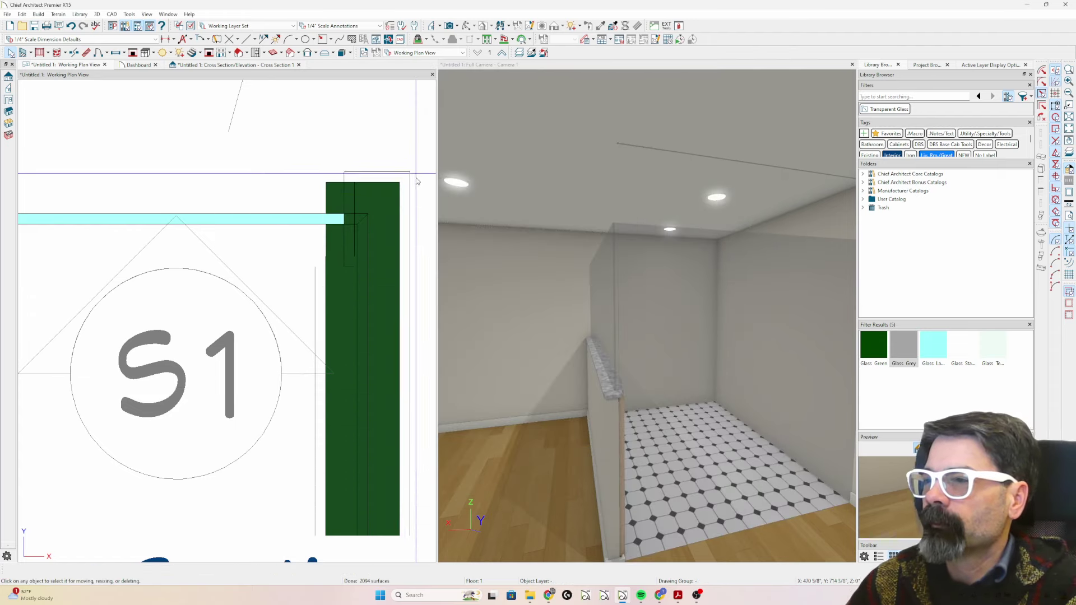
Edit the pony wall's layer intersections so its shower-side outer layer extends past the glass to the end of the wall.
scroll(331, 255, "down", 3)
scroll(292, 331, "down", 2)
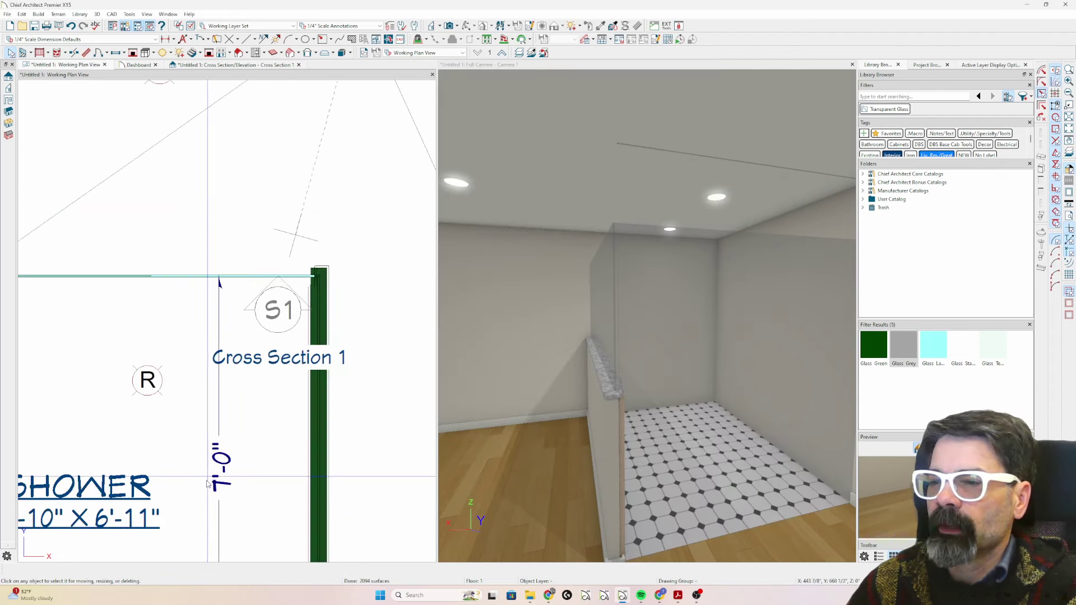
left_click(189, 442)
scroll(327, 373, "up", 3)
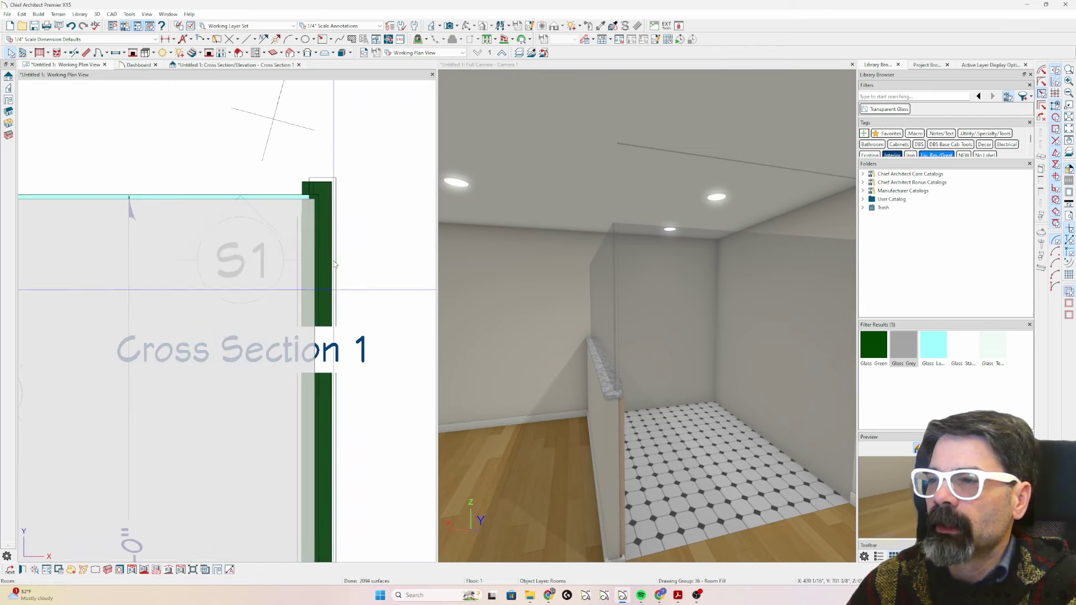
scroll(318, 370, "up", 1)
left_click(316, 359)
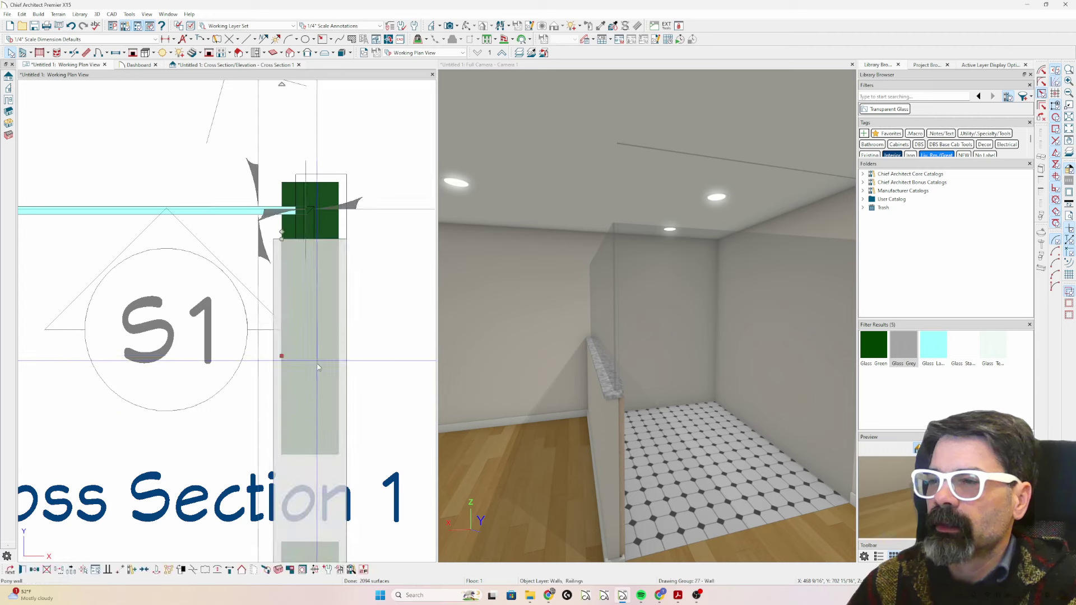
scroll(284, 231, "up", 2)
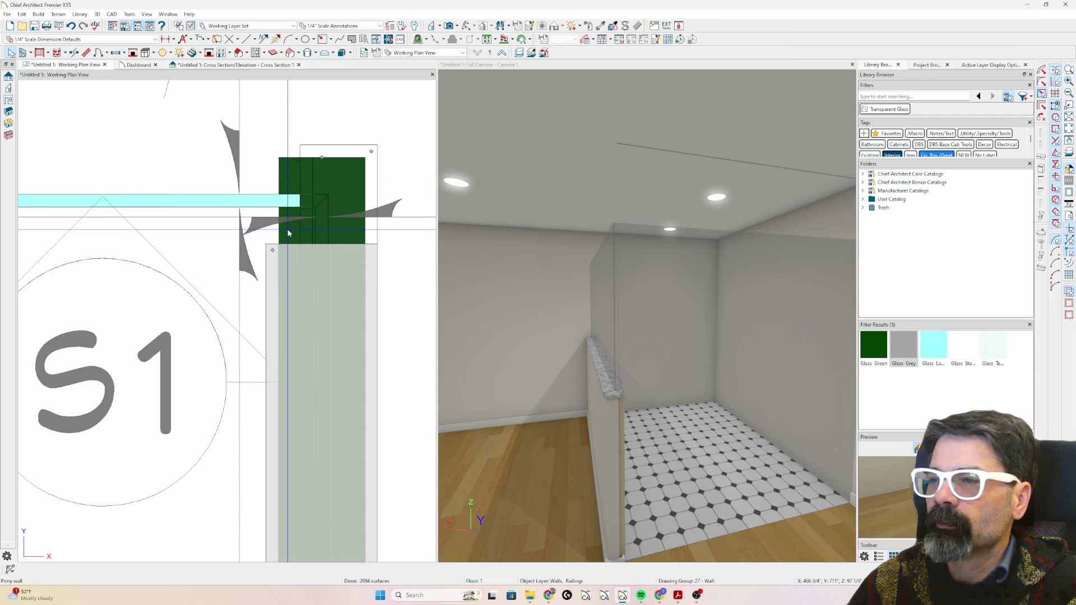
left_click_drag(269, 201, 269, 196)
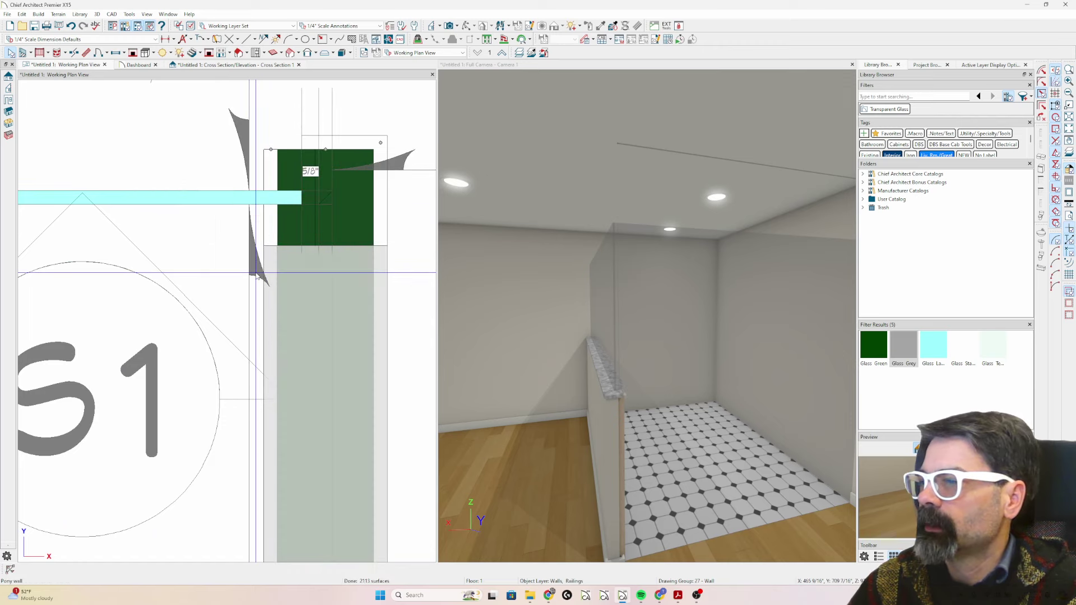
Try removing the short return segment where the pony wall meets the glass wall in the plan view.
scroll(256, 273, "down", 1)
scroll(256, 273, "down", 1)
left_click(284, 221)
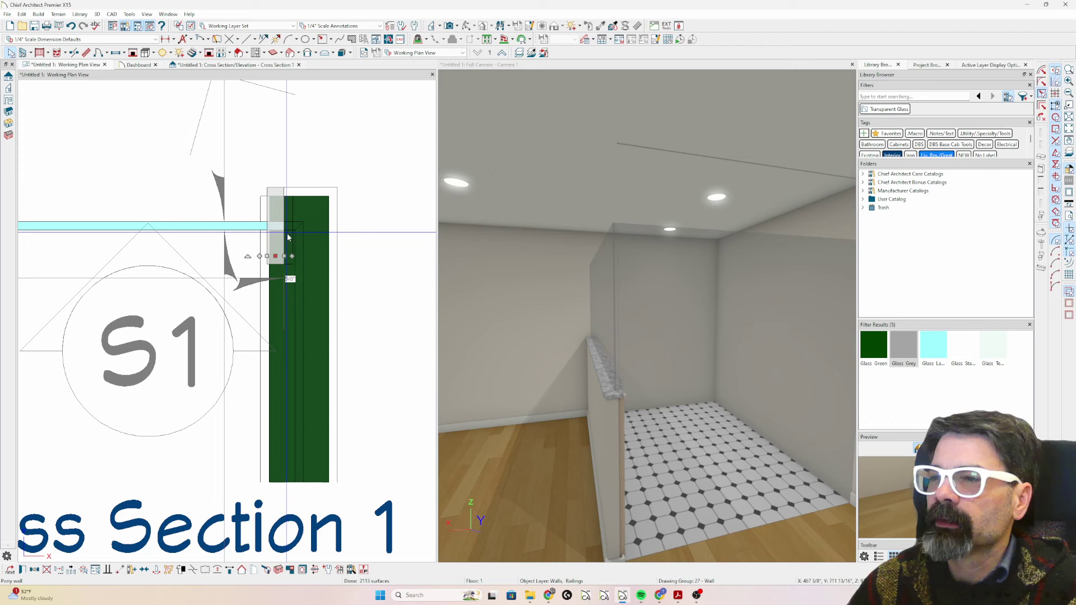
left_click(290, 570)
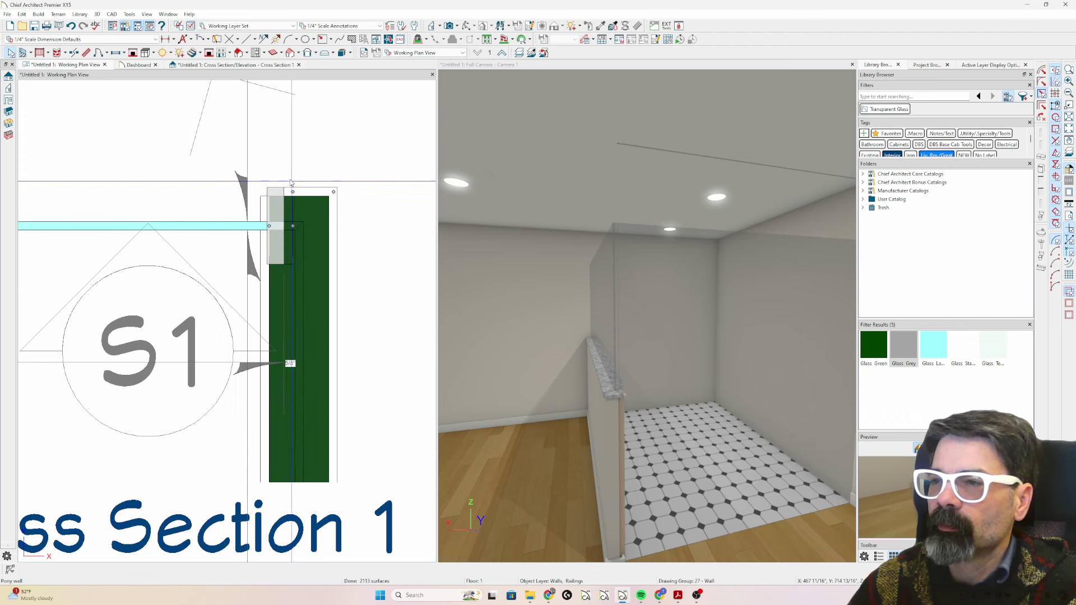
scroll(290, 179, "up", 2)
left_click_drag(291, 199, 248, 234)
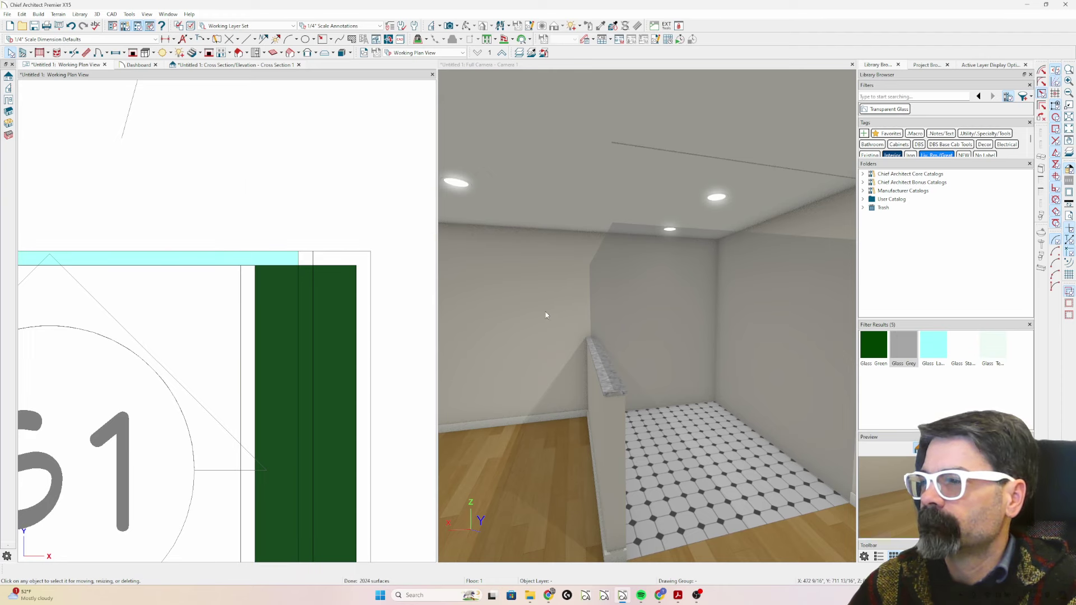
Examine the pony wall's end and the glass panel from the side in the camera view.
scroll(278, 210, "down", 3)
scroll(493, 257, "down", 3)
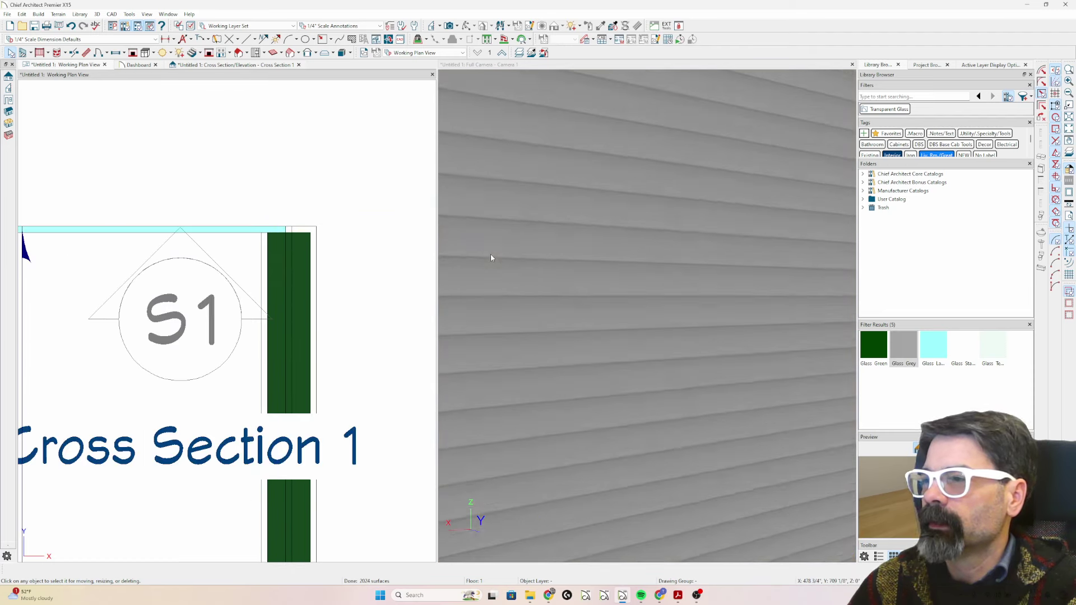
scroll(503, 266, "up", 2)
scroll(502, 265, "down", 5)
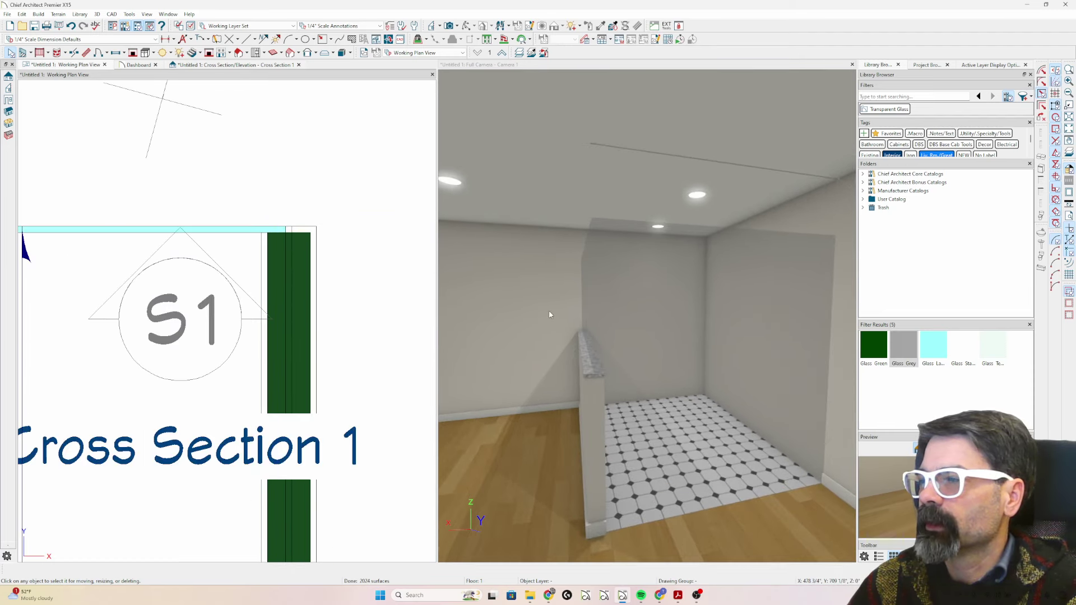
middle_click_drag(522, 313, 472, 309)
left_click_drag(473, 308, 697, 305)
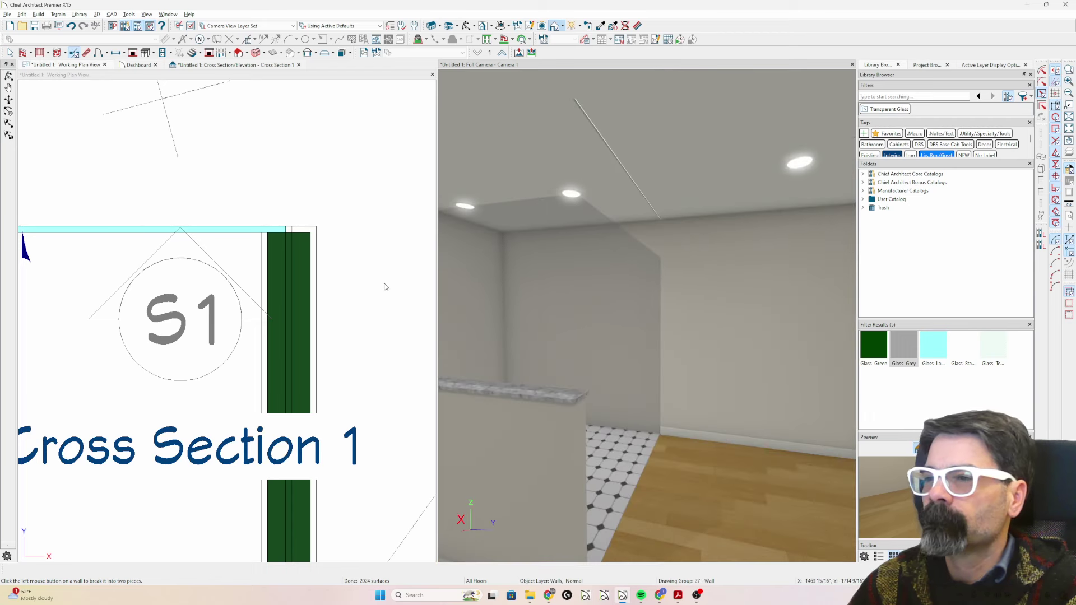
Undo the last change to bring back the pony wall's short return segment past the glass.
left_click(71, 26)
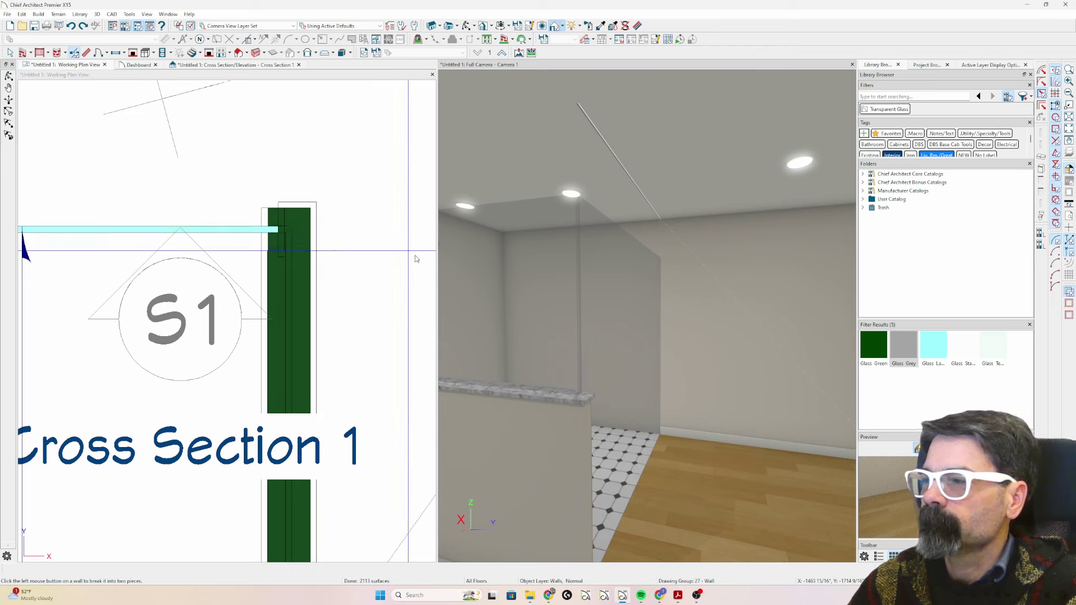
scroll(263, 222, "up", 1)
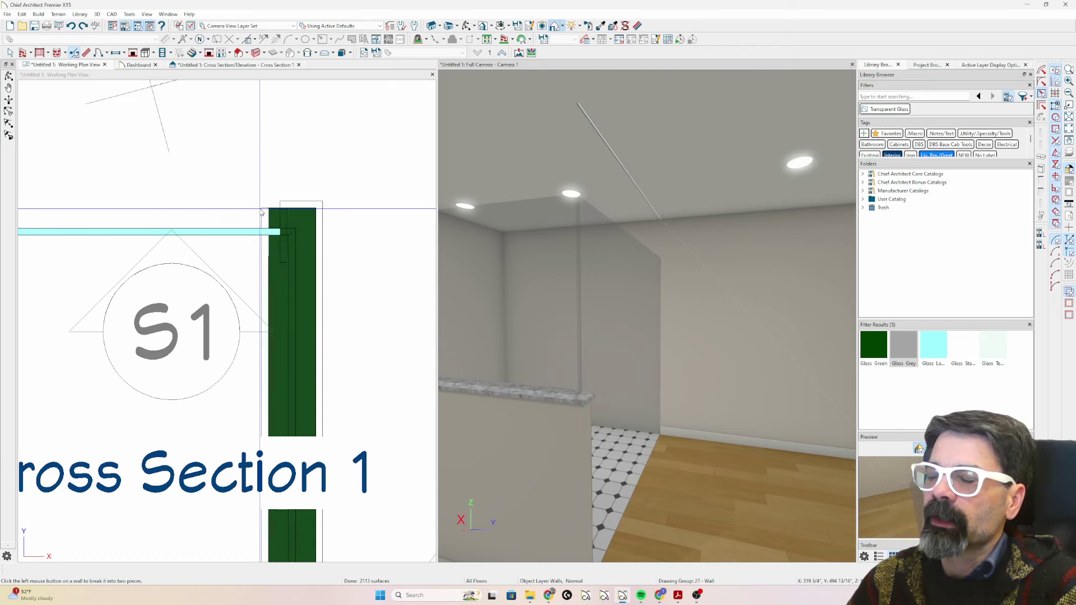
scroll(317, 182, "down", 2)
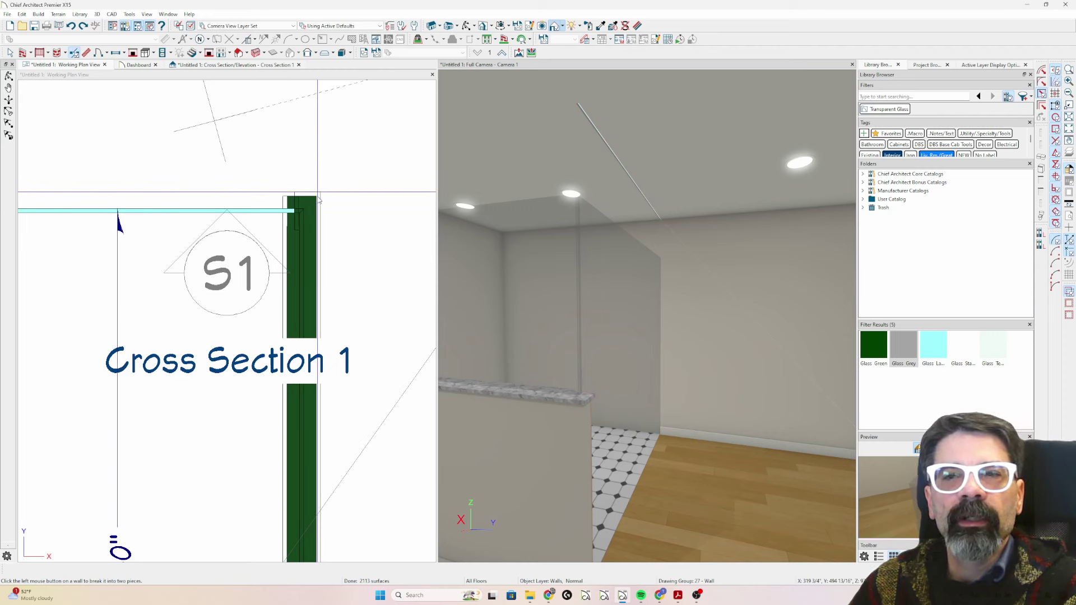
scroll(333, 214, "down", 3)
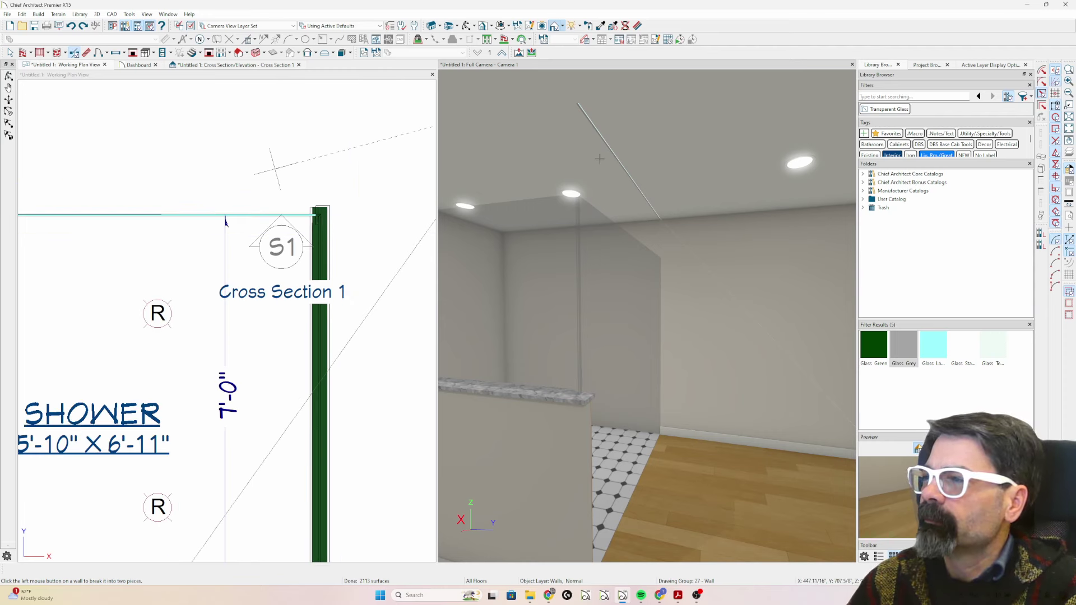
Open the glass shower wall's specification from the camera view and turn the wall into a Solid railing.
left_click(615, 255)
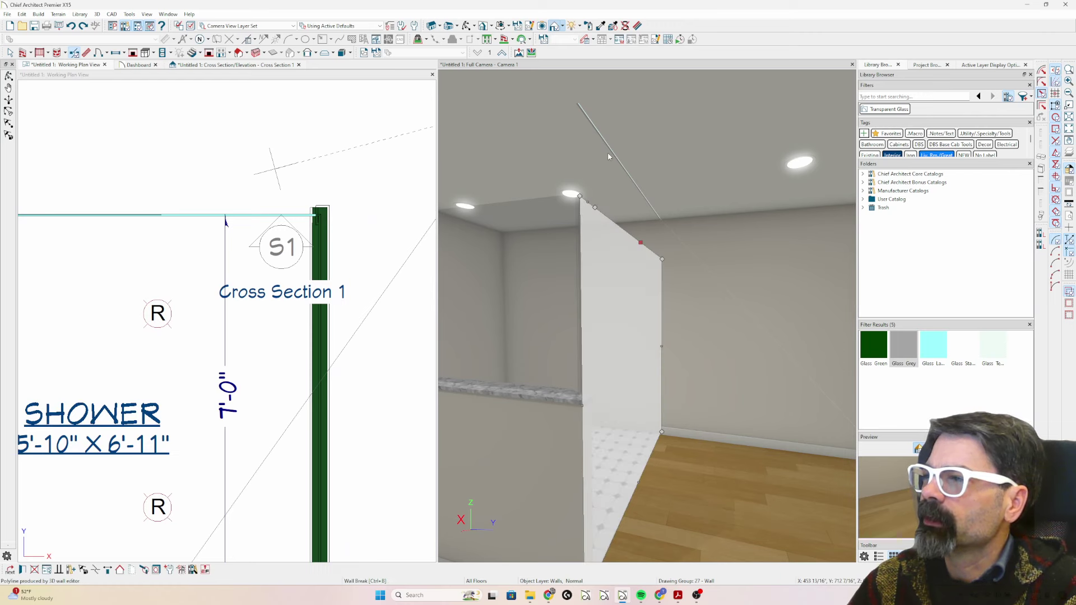
double_click(603, 240)
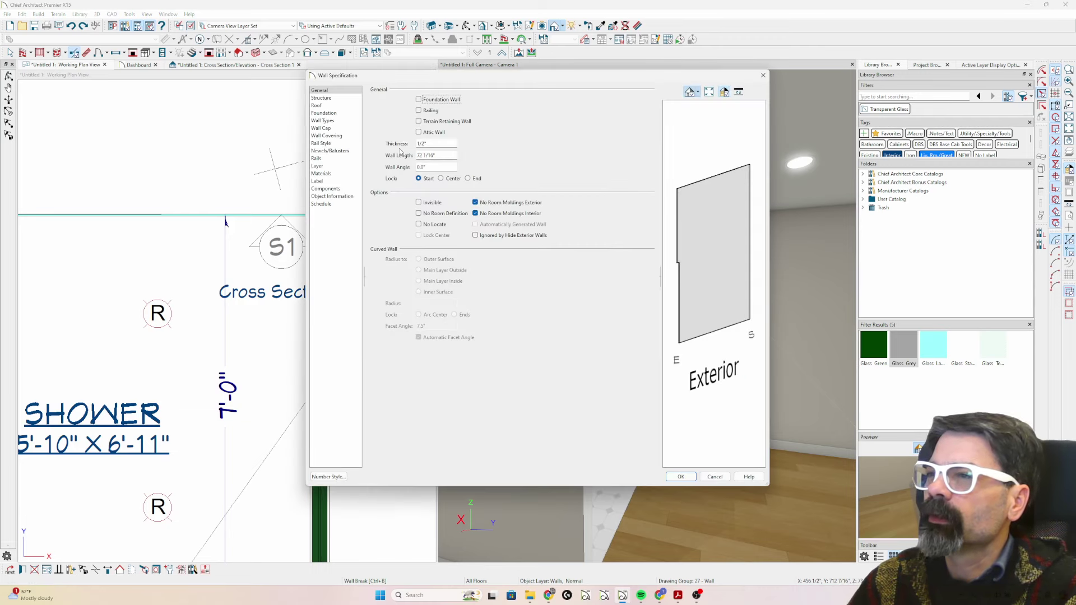
left_click(329, 144)
left_click(386, 90)
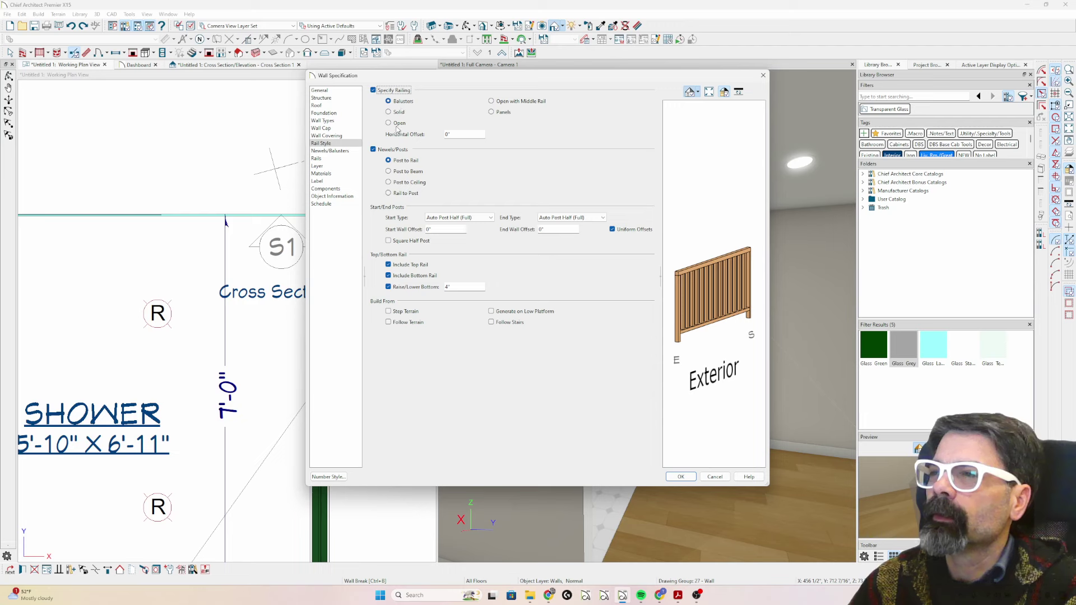
left_click(399, 124)
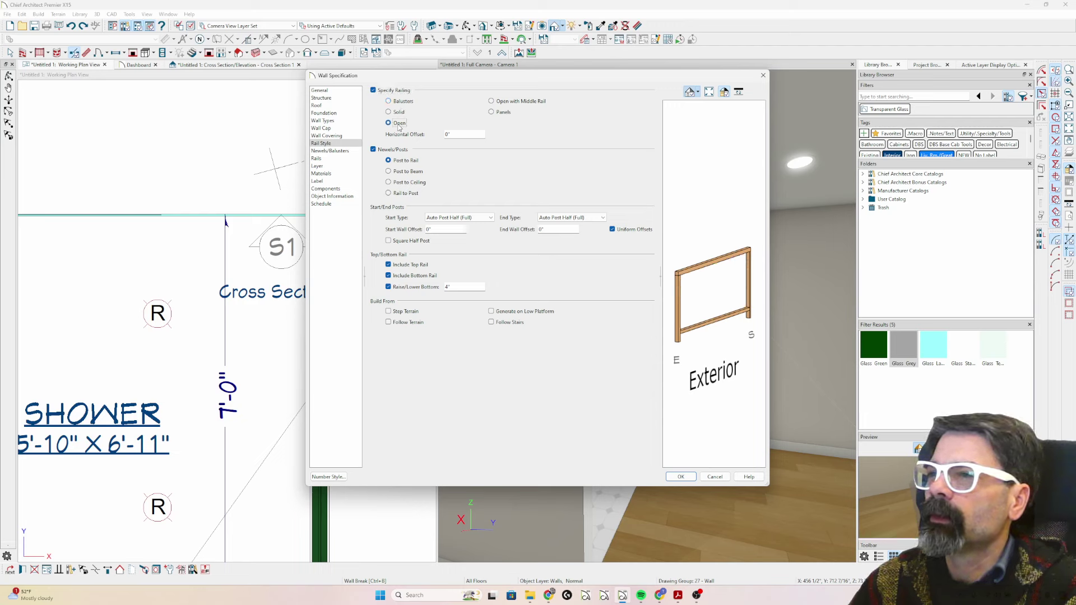
left_click(399, 112)
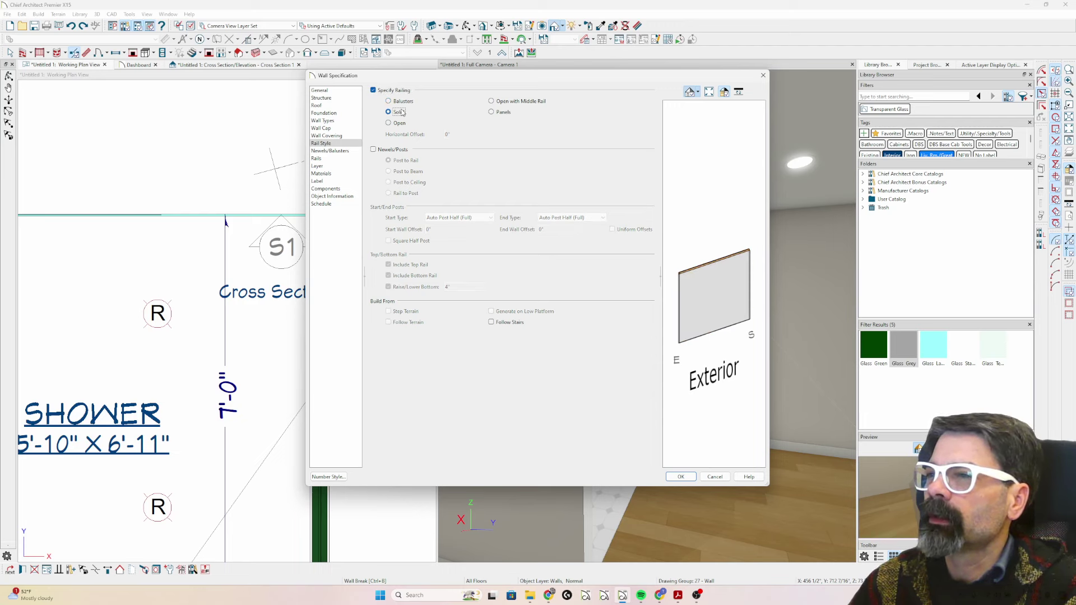
Delete the glass railing's Default Wall Cap profile and set its railing height to 87 7/8".
left_click(339, 150)
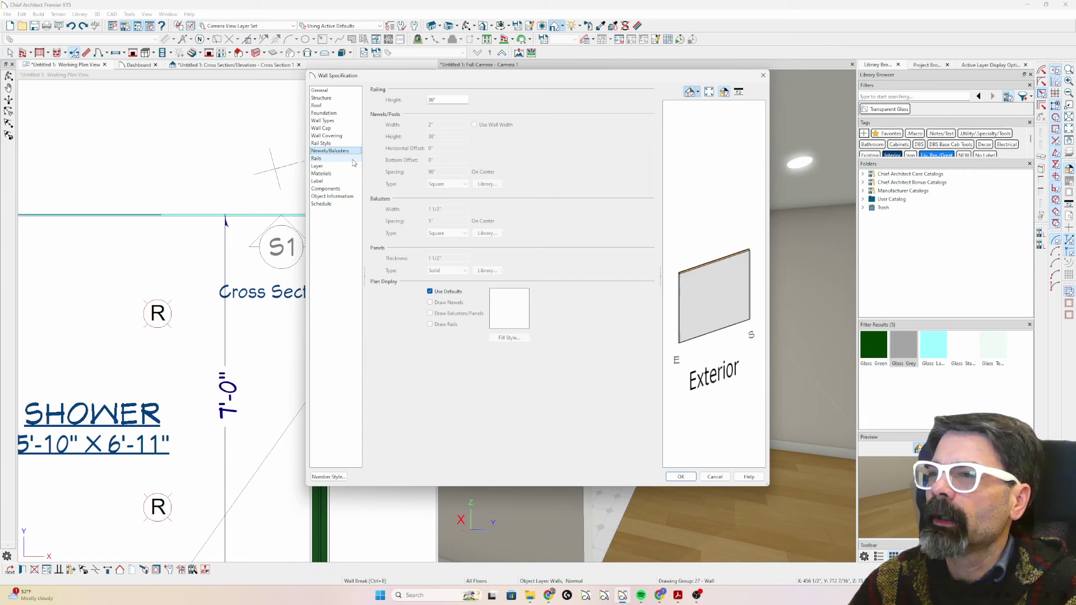
left_click(347, 158)
left_click(347, 151)
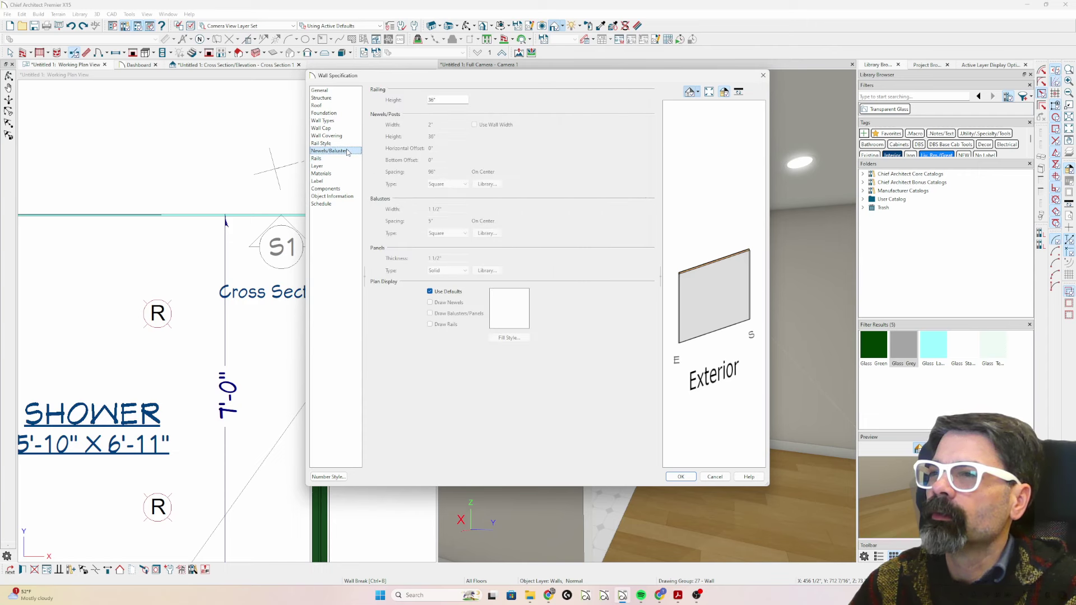
left_click(347, 144)
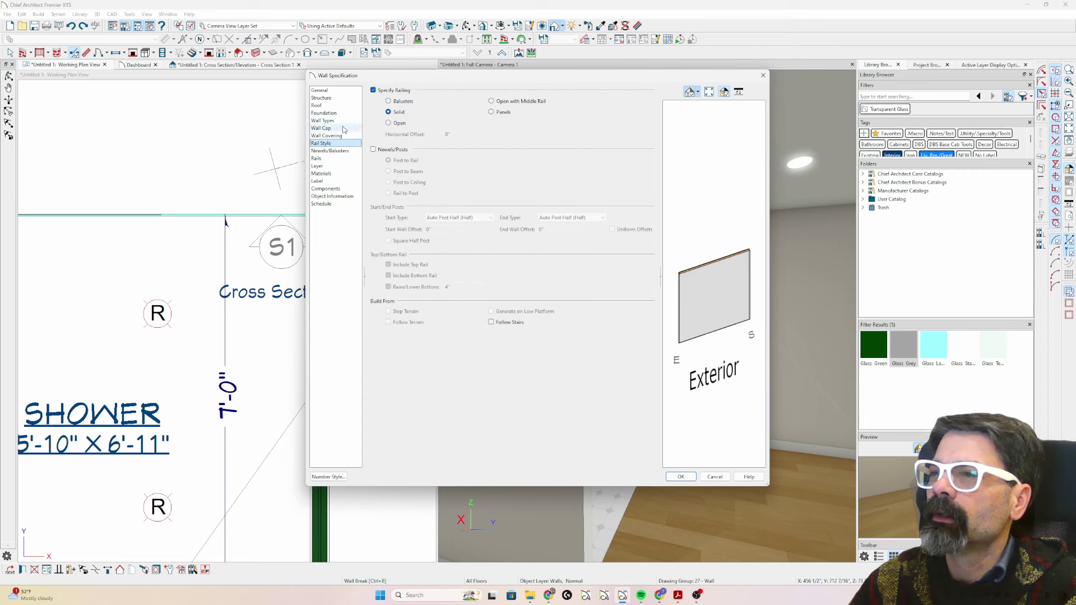
left_click(344, 128)
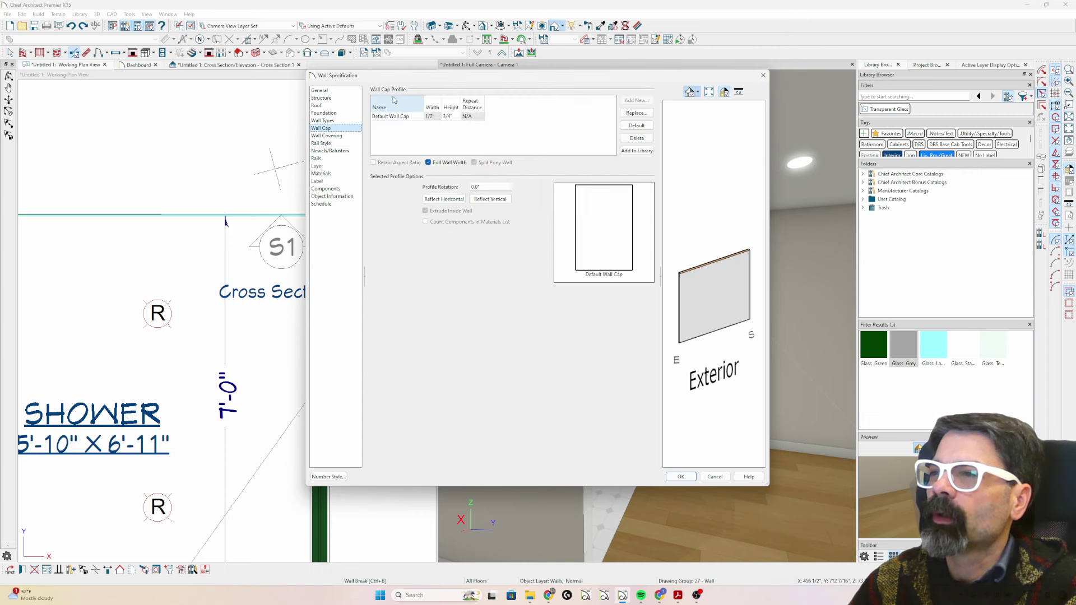
left_click(637, 138)
left_click(358, 151)
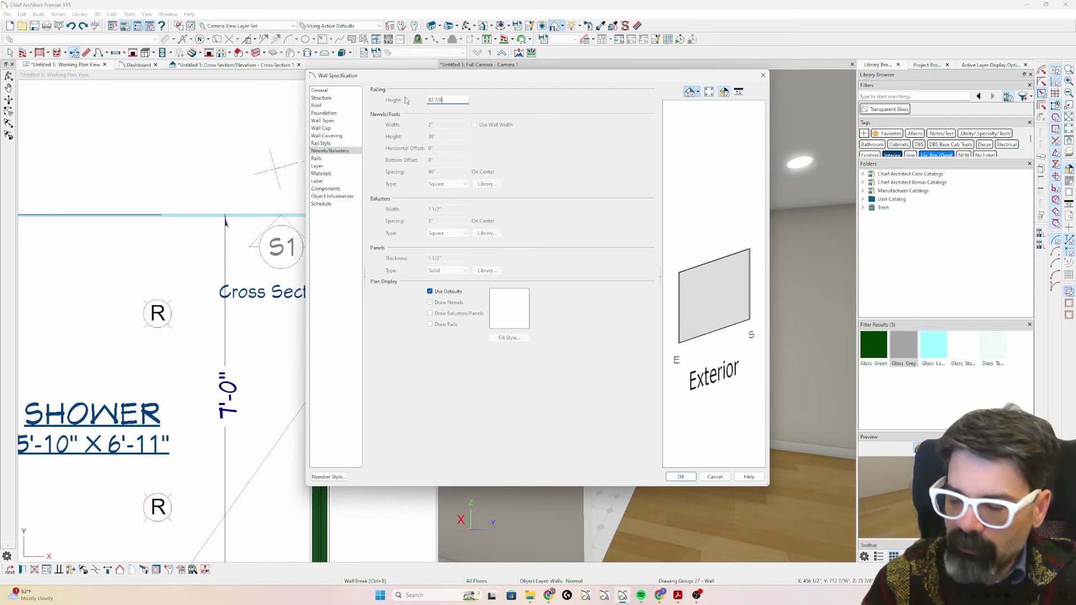
key("Return")
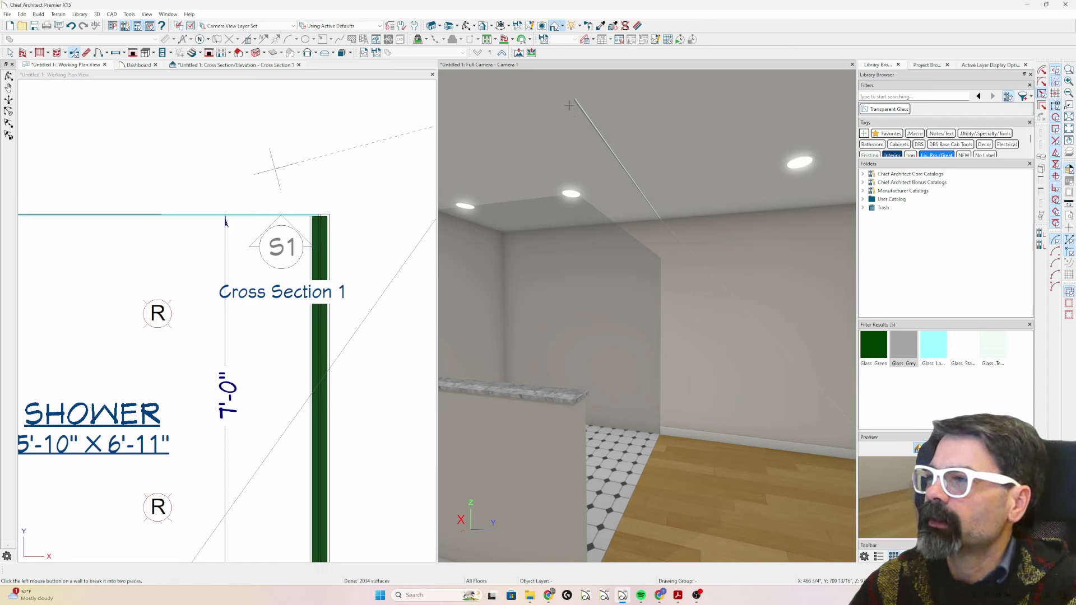
Try the No Room Definition option on the glass railing and turn it off again.
left_click(587, 293)
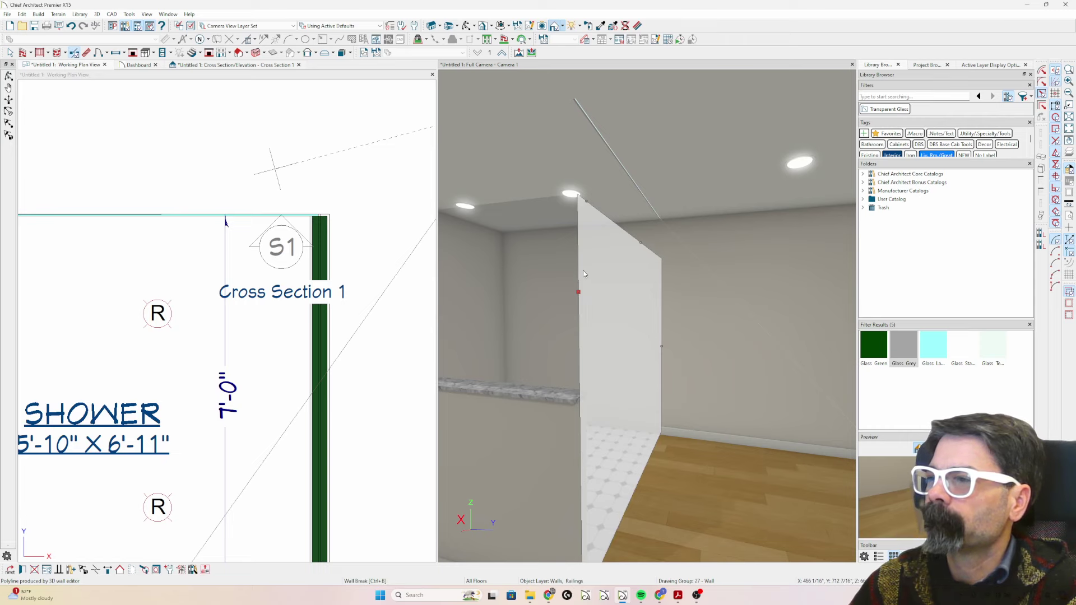
double_click(583, 270)
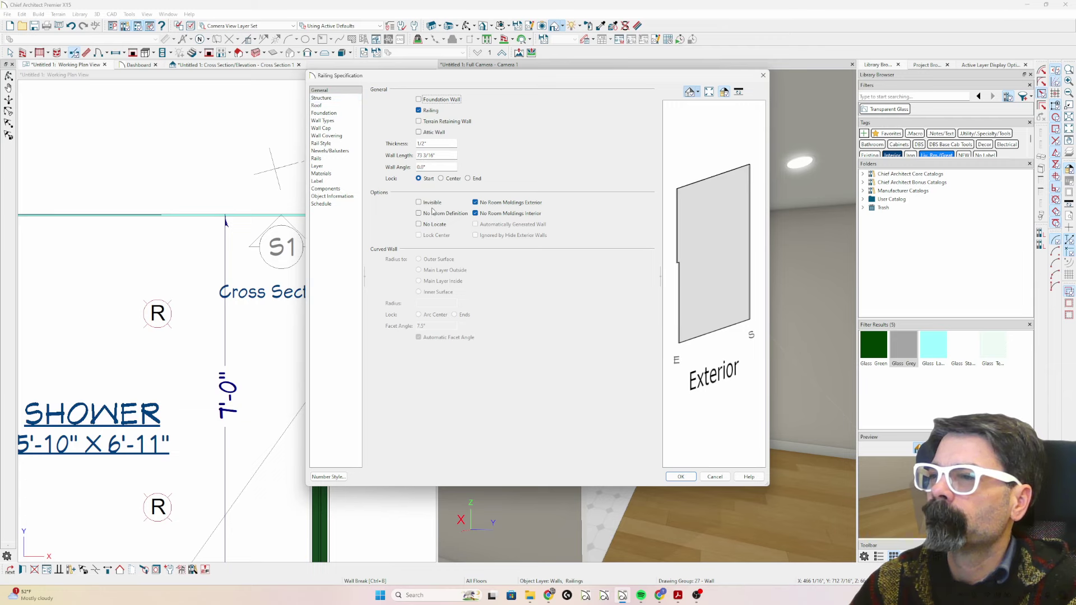
key("Return")
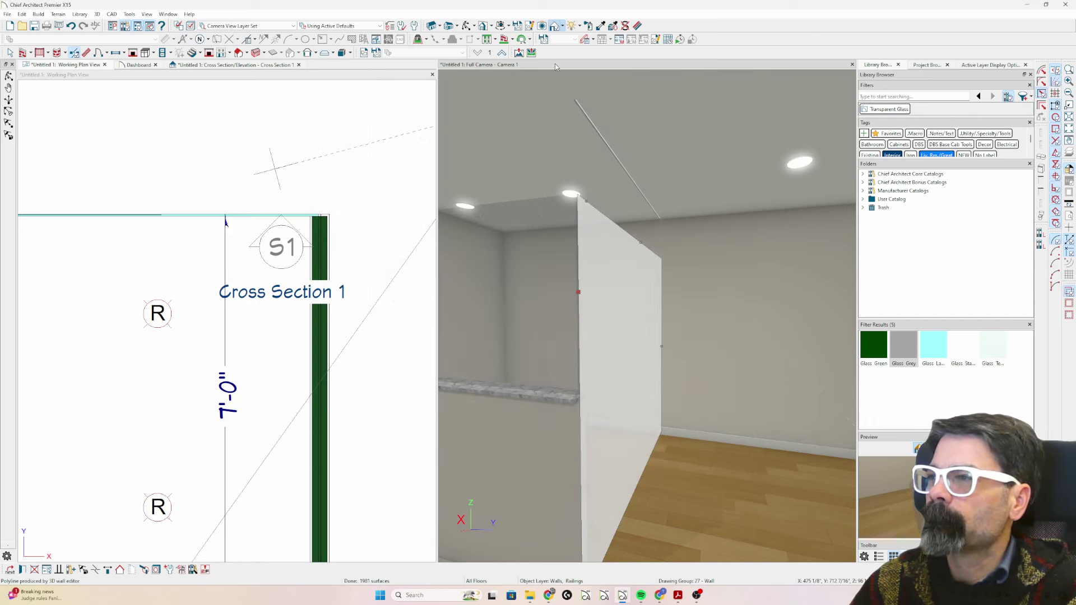
double_click(598, 234)
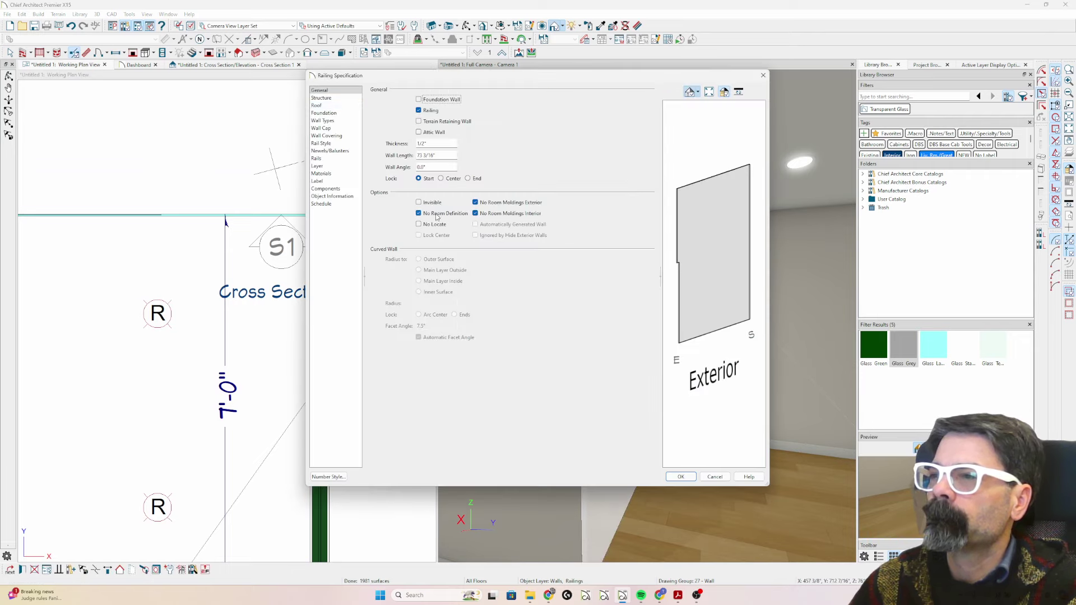
left_click(436, 218)
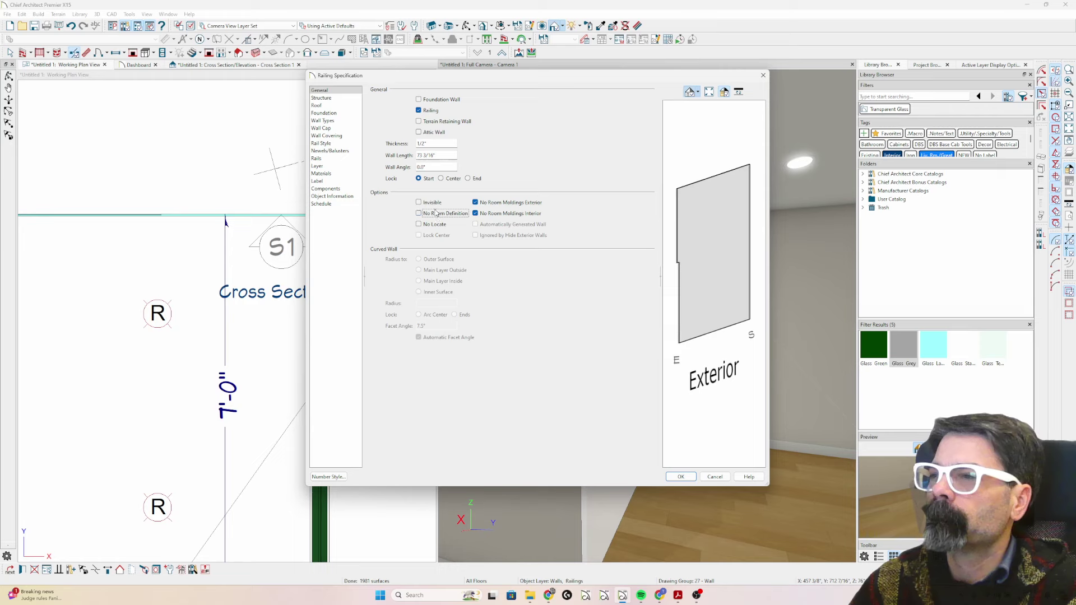
key("Return")
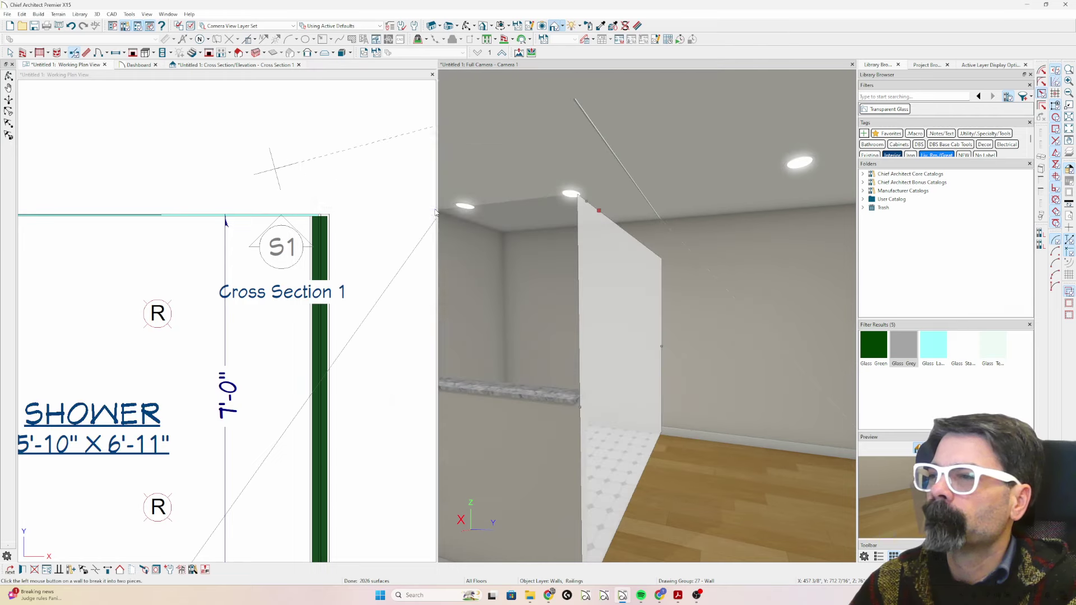
In the plan view, draw a short pony wall return about 3 1/2" long from the wall's end at the glass.
left_click(315, 84)
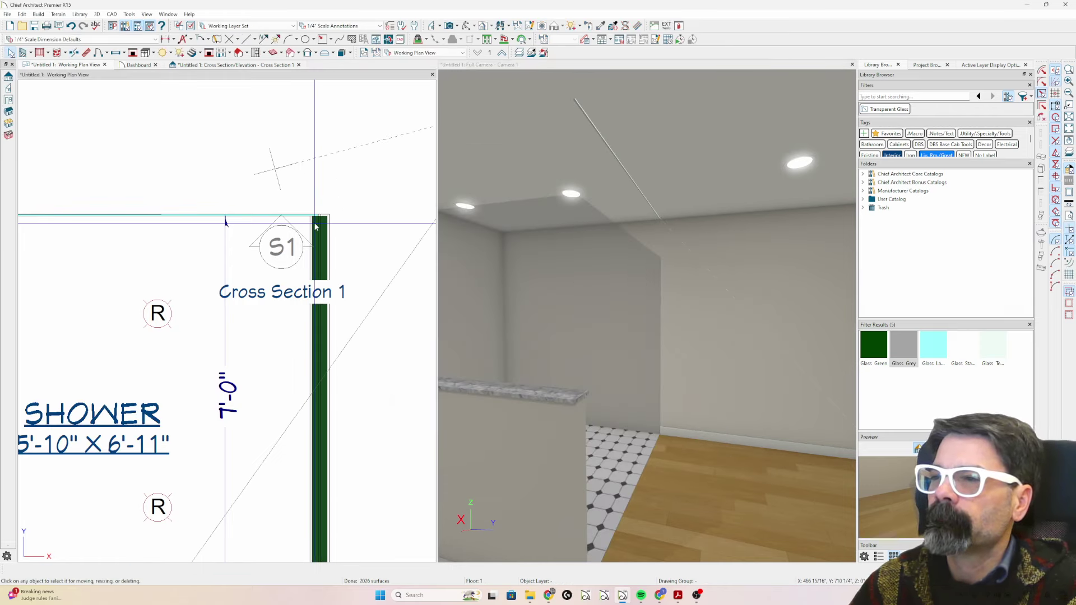
left_click(314, 211)
scroll(313, 209, "up", 2)
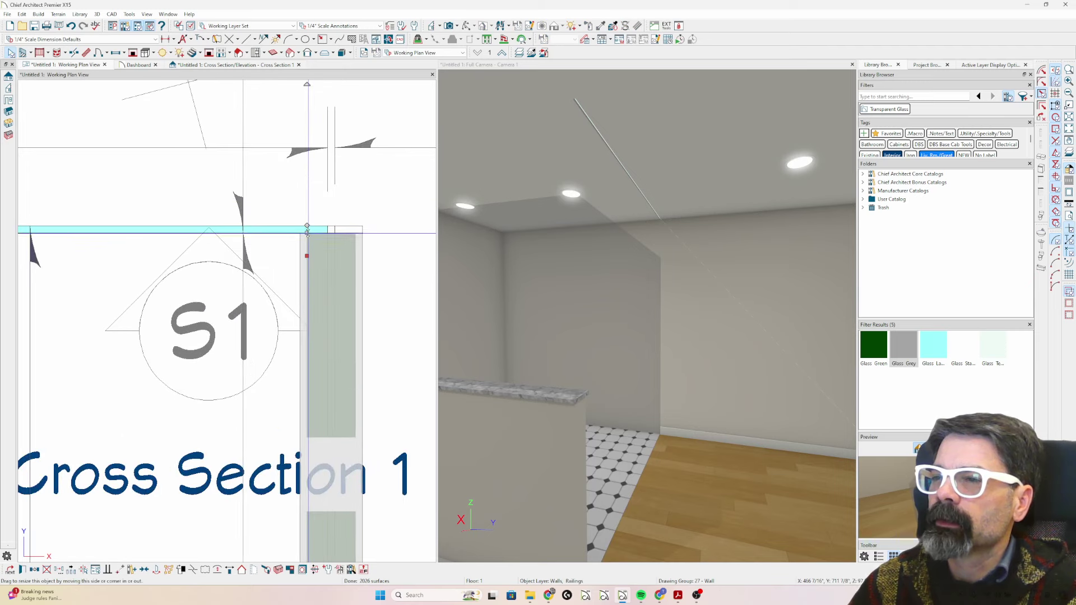
left_click_drag(307, 226, 274, 247)
Set the pony wall return's wall length to 5/8" and check its connections at the glass wall.
double_click(275, 251)
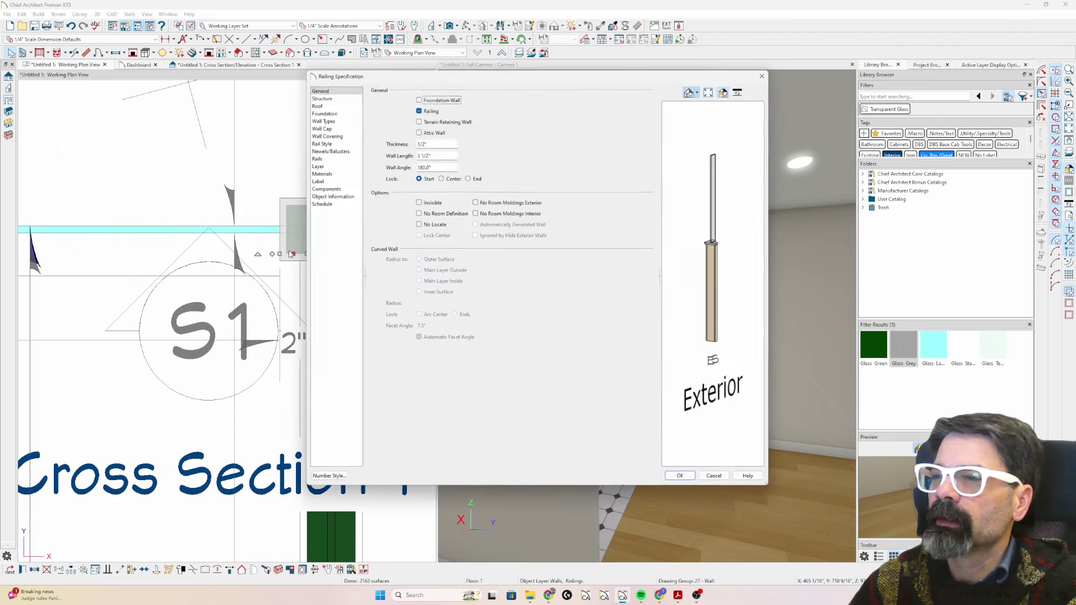
left_click_drag(440, 155, 387, 157)
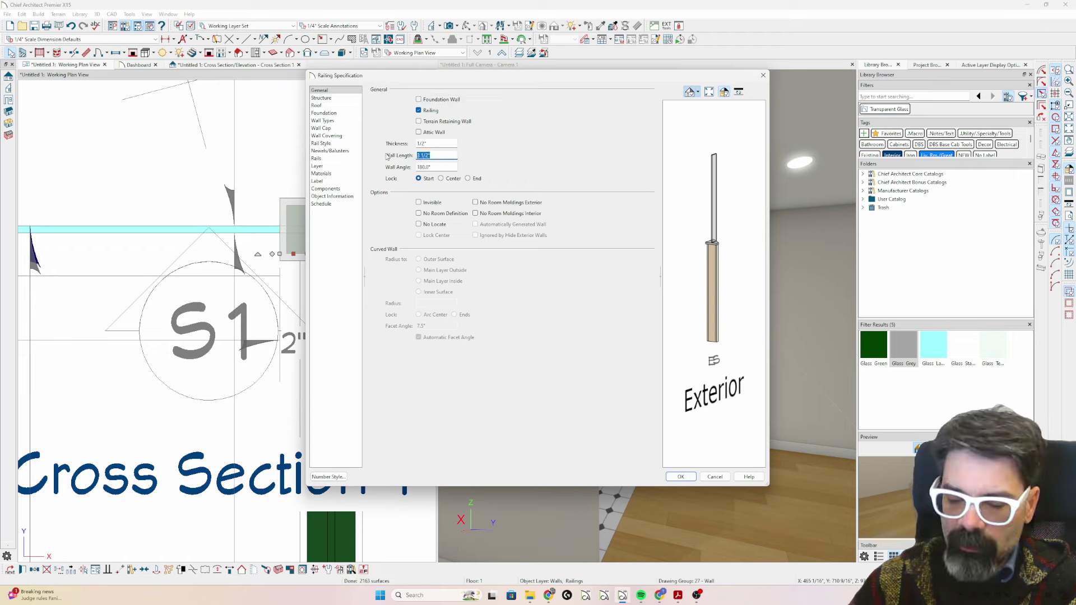
type("5/8")
key("Return")
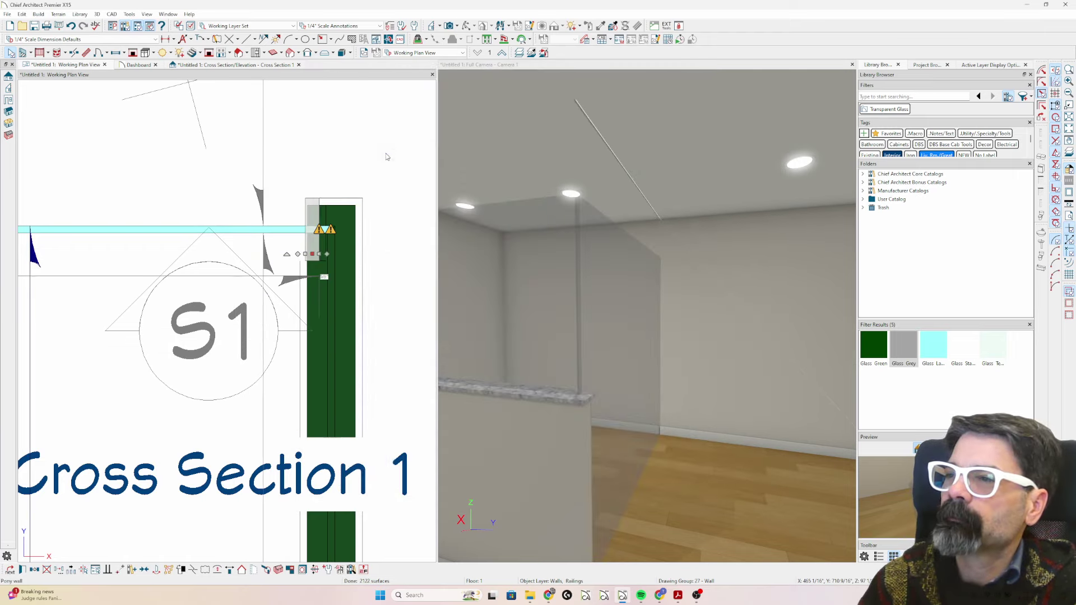
scroll(404, 226, "up", 3)
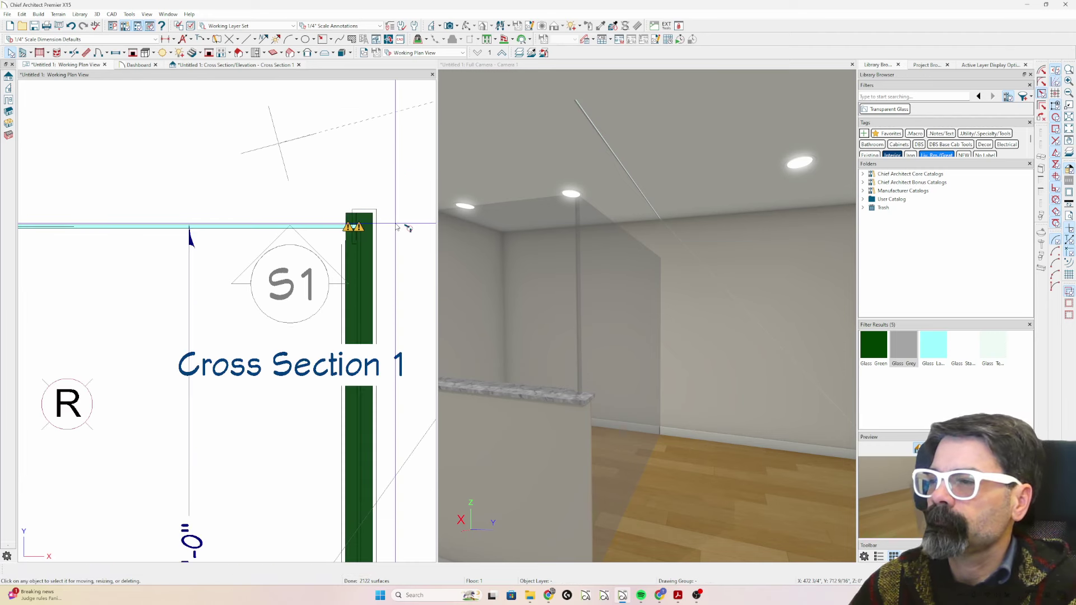
scroll(408, 228, "down", 2)
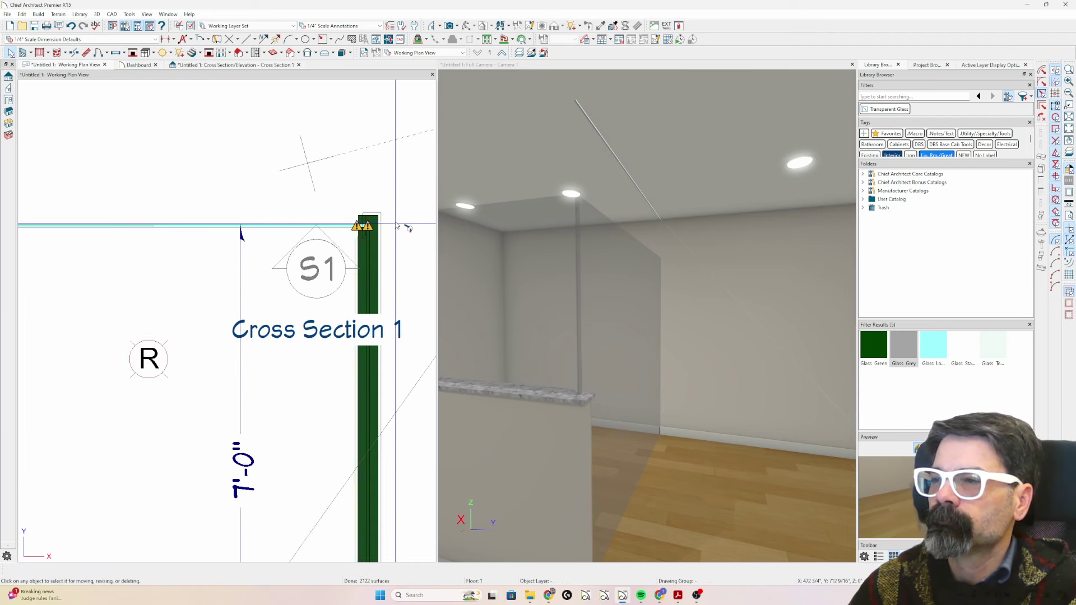
scroll(408, 228, "down", 1)
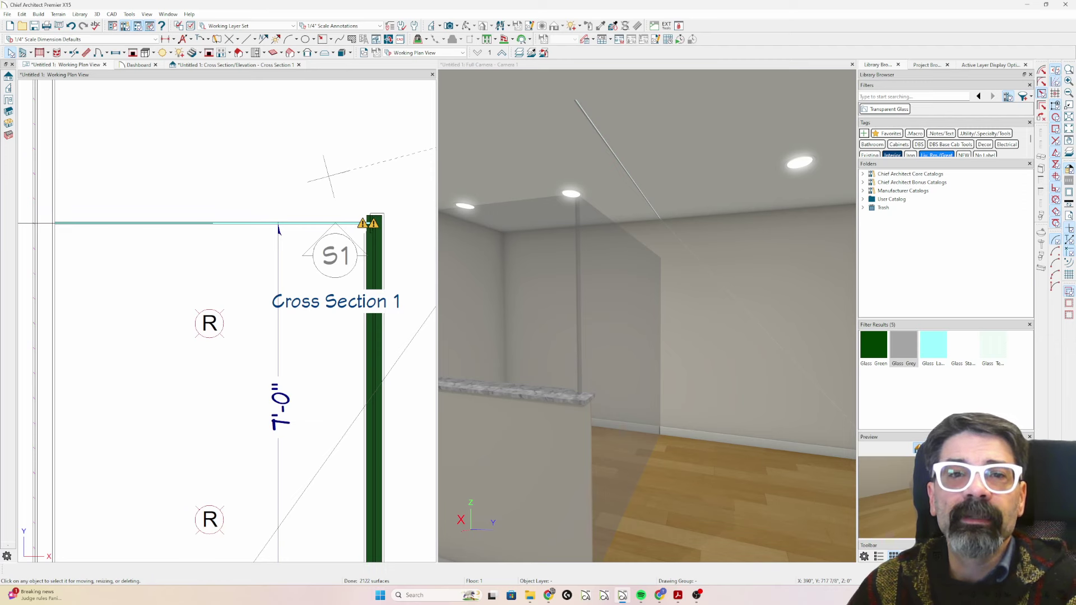